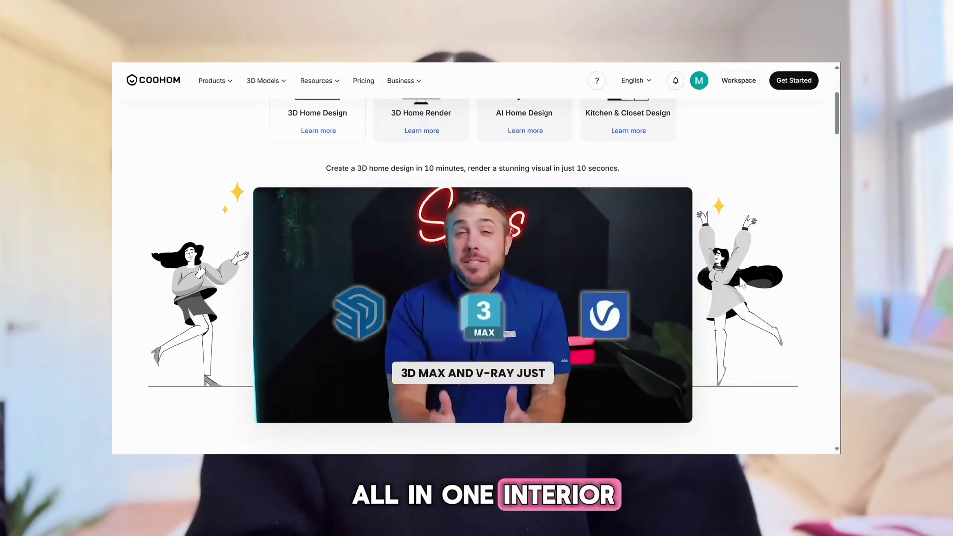
scroll(751, 302, down, 2)
scroll(743, 283, down, 3)
scroll(743, 283, down, 2)
scroll(741, 282, down, 2)
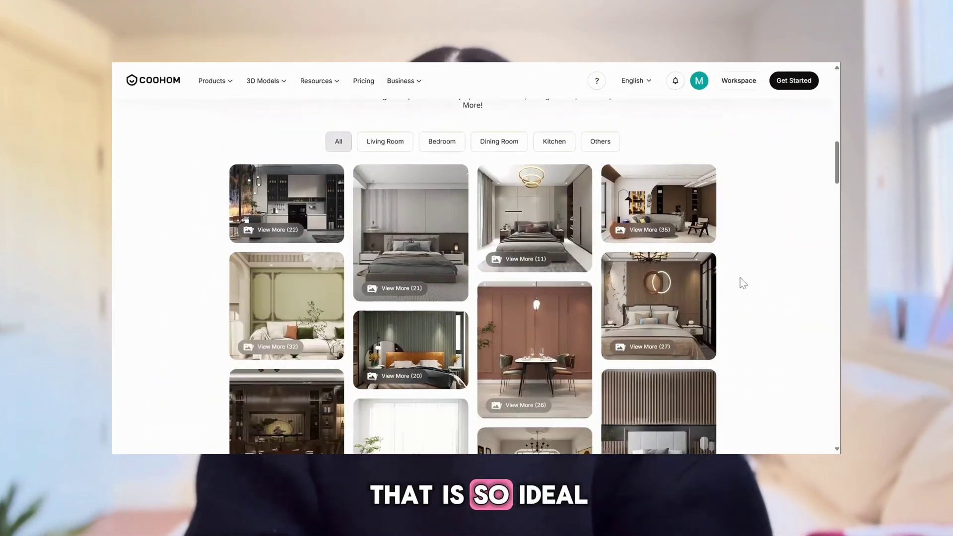
scroll(741, 282, down, 2)
scroll(739, 282, down, 2)
scroll(737, 281, down, 3)
scroll(736, 278, down, 3)
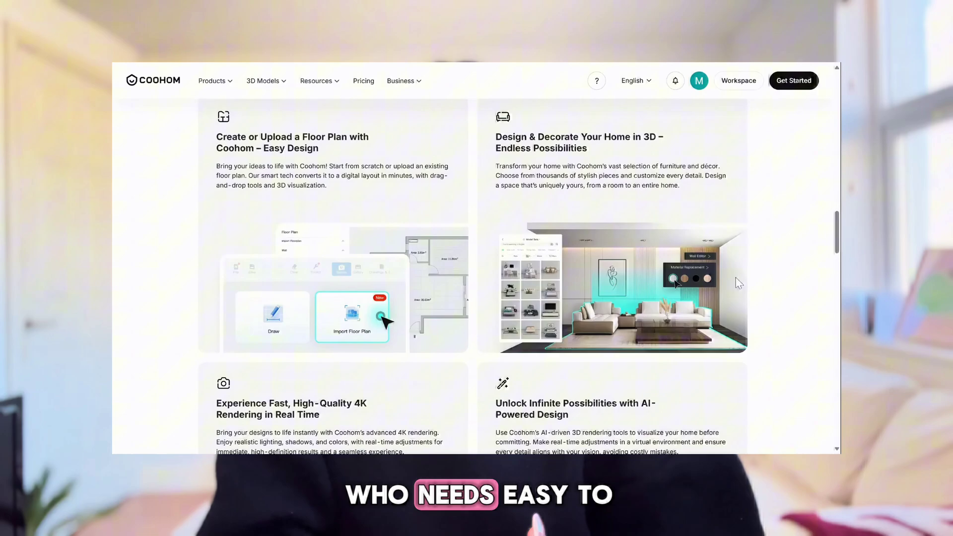
scroll(737, 278, down, 2)
scroll(736, 278, down, 2)
scroll(737, 279, down, 3)
scroll(736, 280, down, 3)
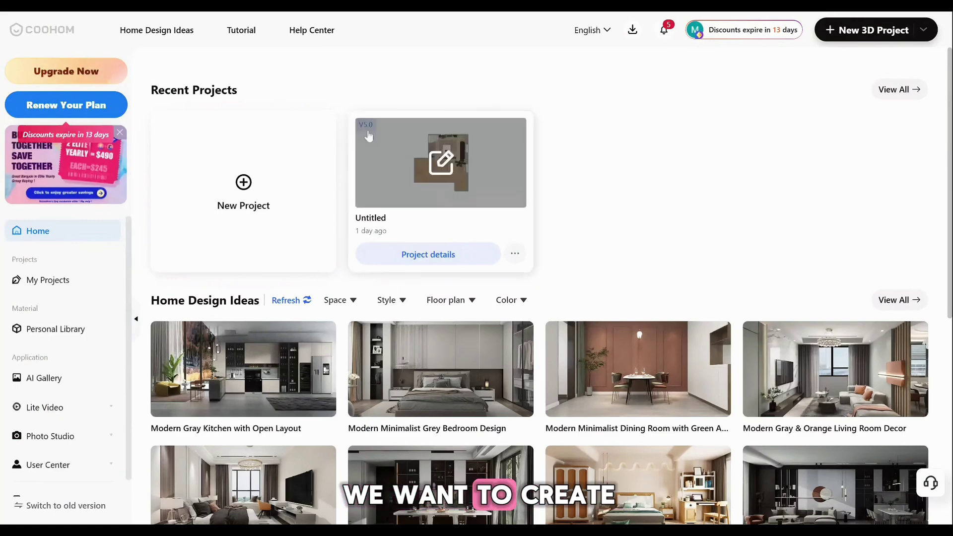
mouse_move(243, 192)
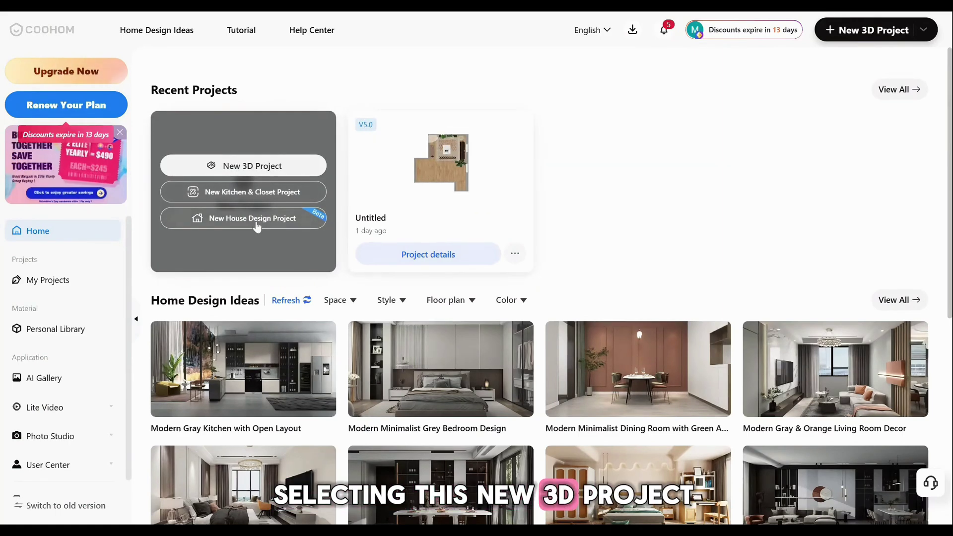
- Create a new 3D project and begin drawing the floor plan from scratch
click(256, 174)
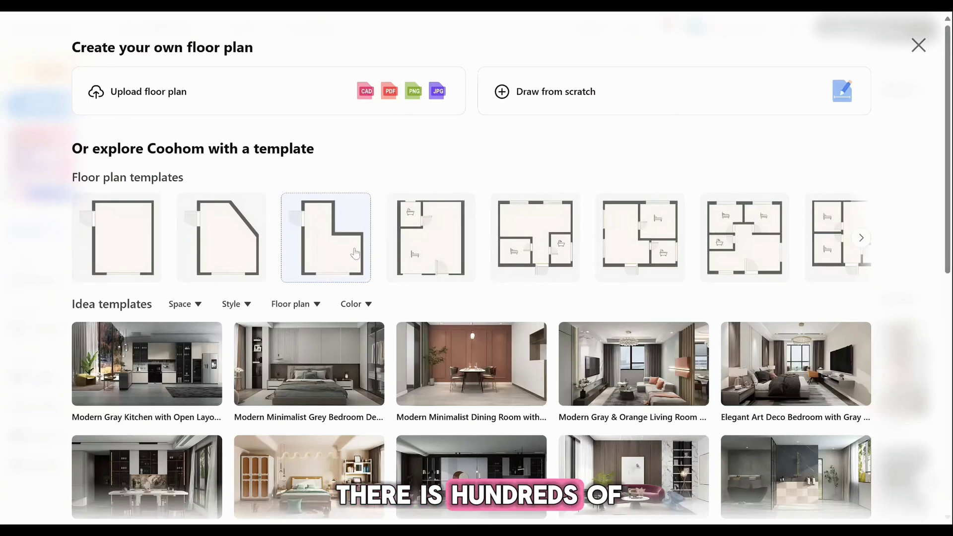
scroll(356, 253, down, 1)
scroll(356, 254, down, 1)
scroll(355, 254, down, 1)
scroll(356, 254, down, 1)
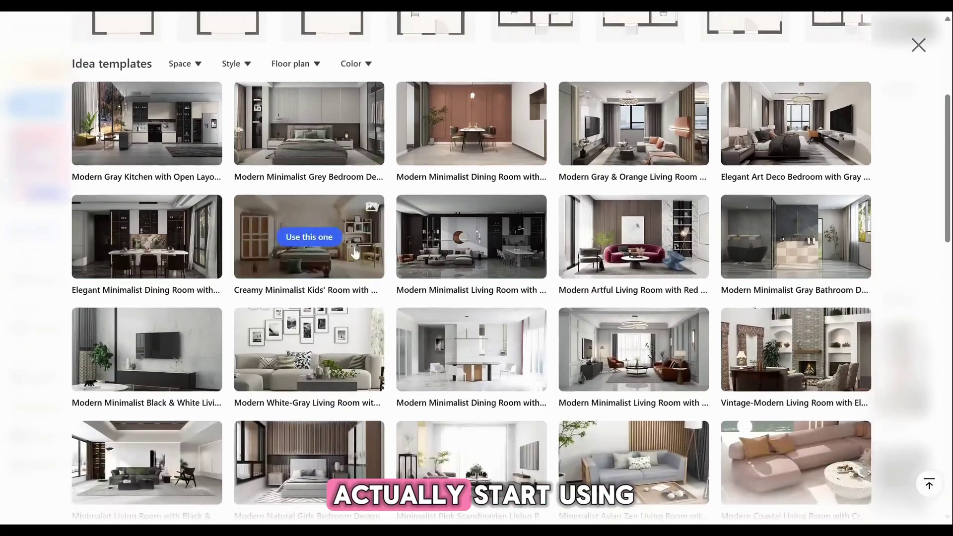
scroll(355, 253, down, 1)
scroll(355, 253, down, 1)
scroll(355, 254, down, 2)
scroll(355, 254, up, 2)
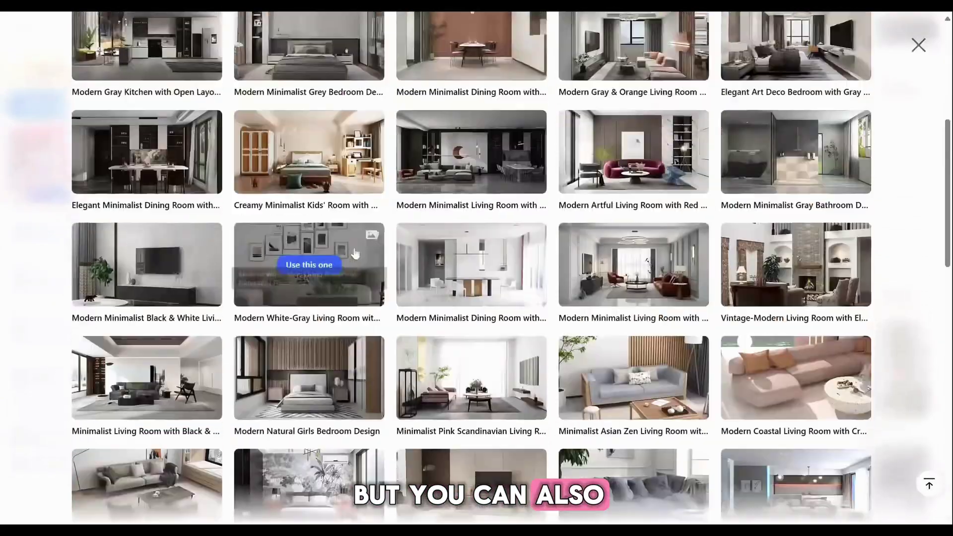
scroll(355, 253, up, 5)
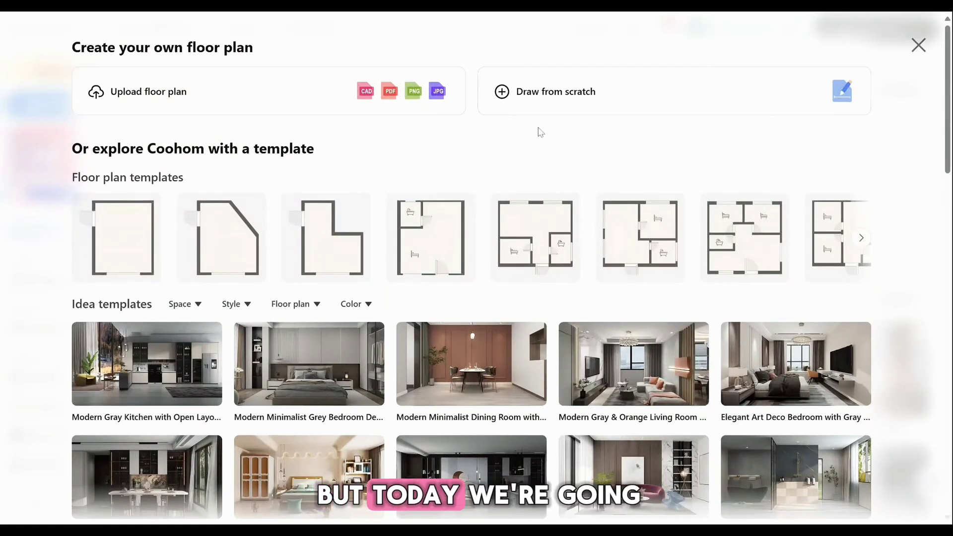
click(544, 91)
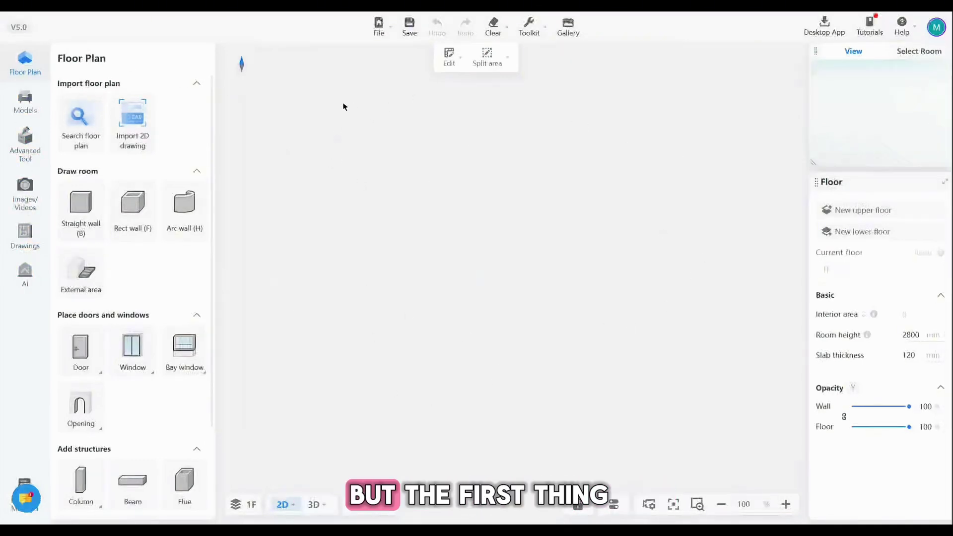
mouse_move(134, 283)
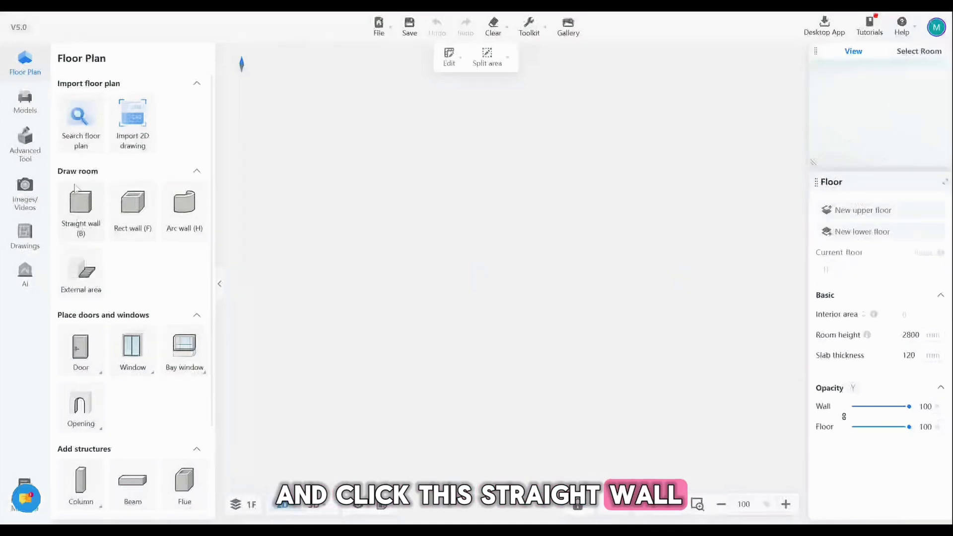
- Choose the straight-wall tool with custom 2400 mm height and 100 mm thickness, then fix the first wall's start corner
click(79, 200)
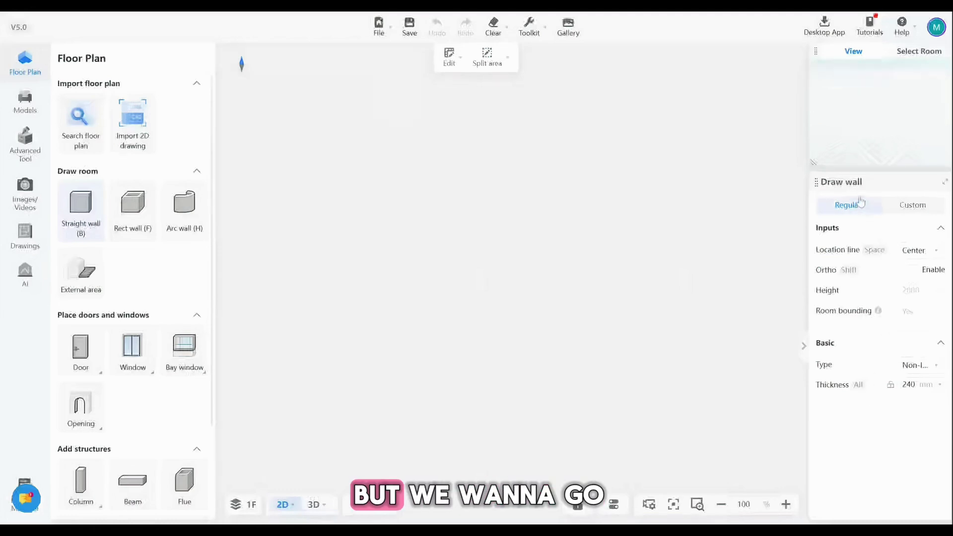
click(906, 211)
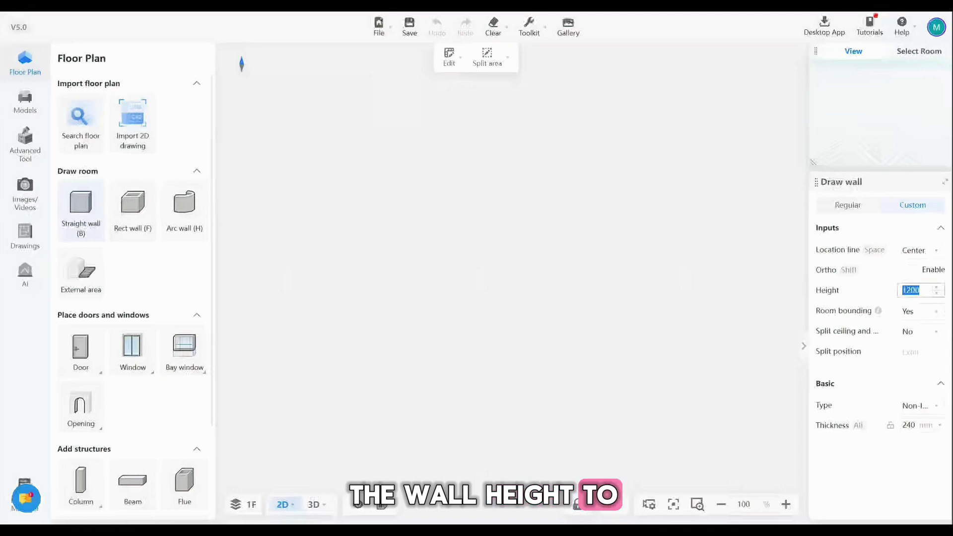
click(921, 290)
text(24)
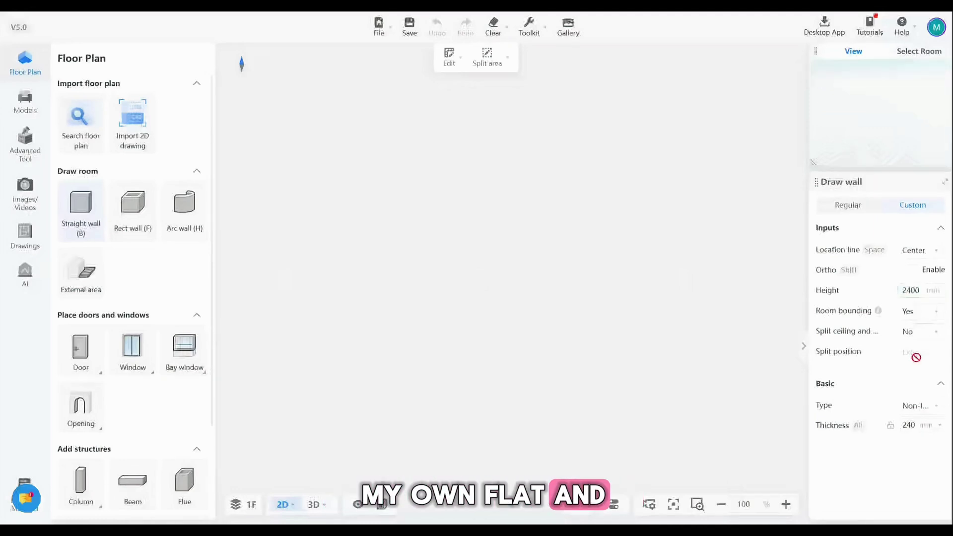
double_click(910, 425)
text(100)
key(Return)
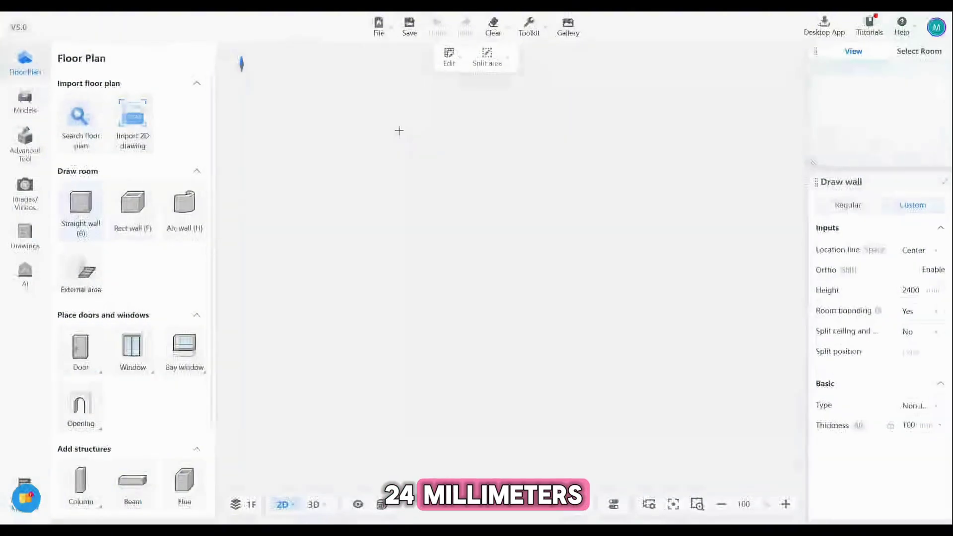
click(398, 130)
text(3000)
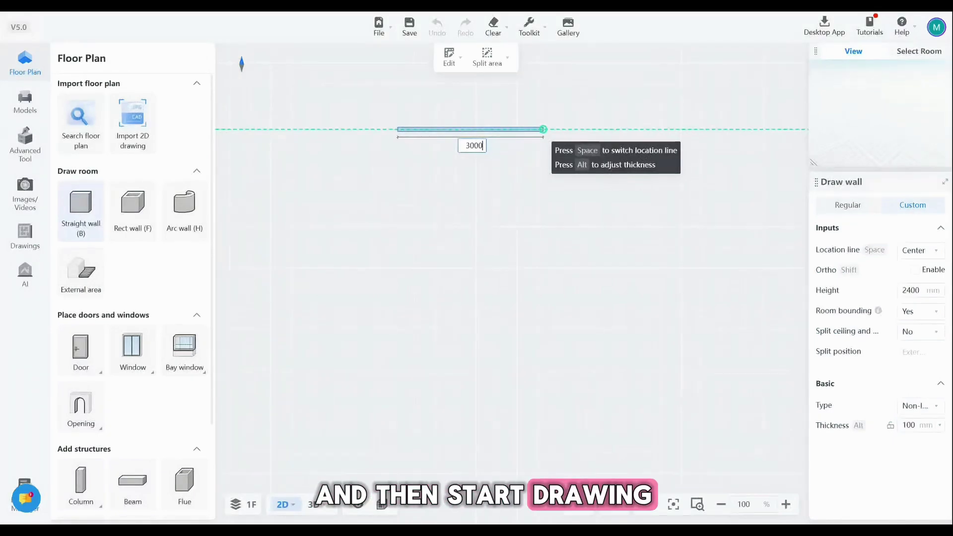
- Draw the top wall to its typed length, then the upper-left, step and lower-left walls by corner points
key(Return)
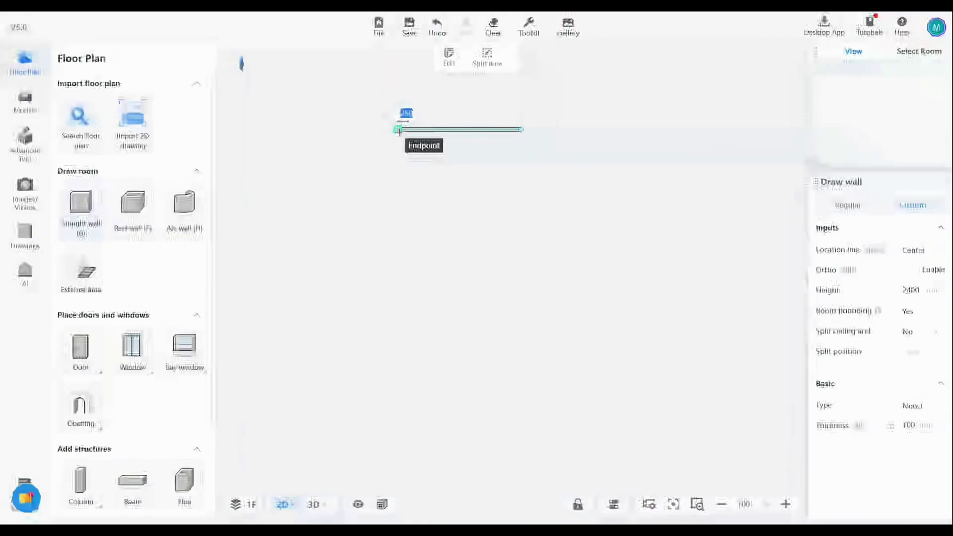
click(398, 130)
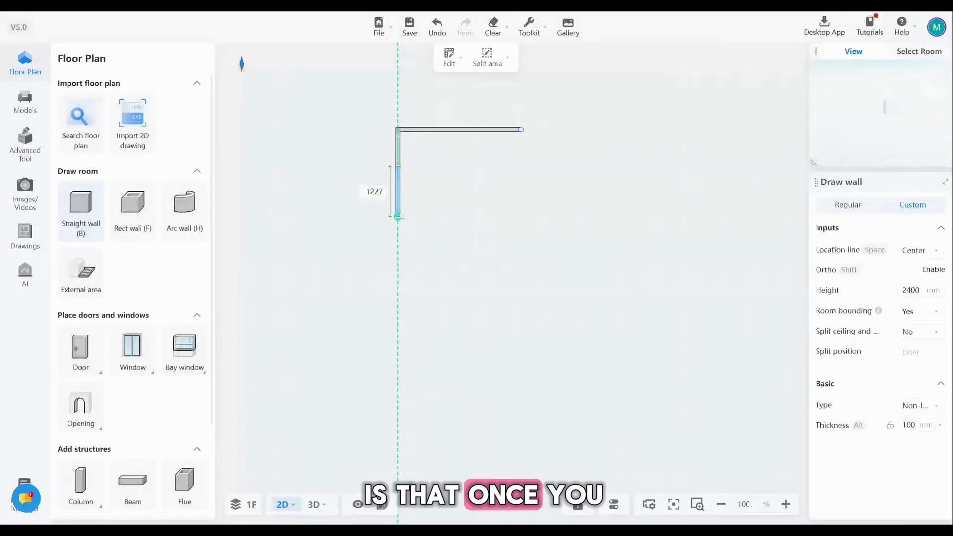
click(398, 237)
click(350, 238)
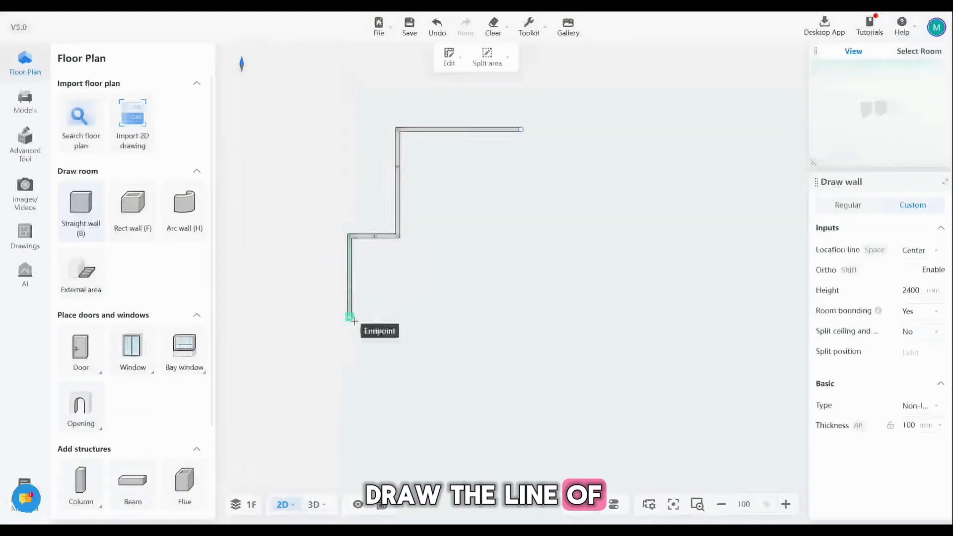
click(351, 342)
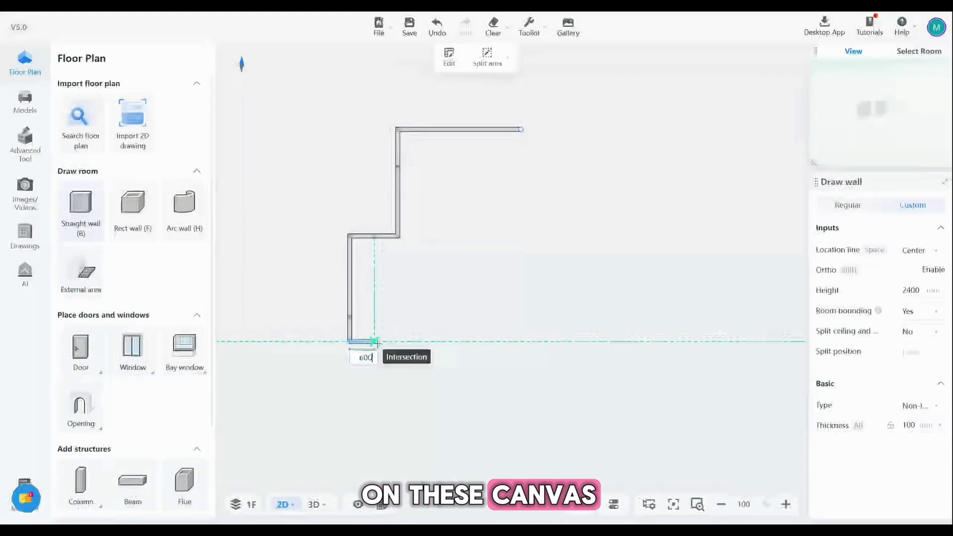
click(350, 341)
text(3200)
- Draw the bottom and two short walls to typed lengths and close the L-shaped room with the right wall
key(Return)
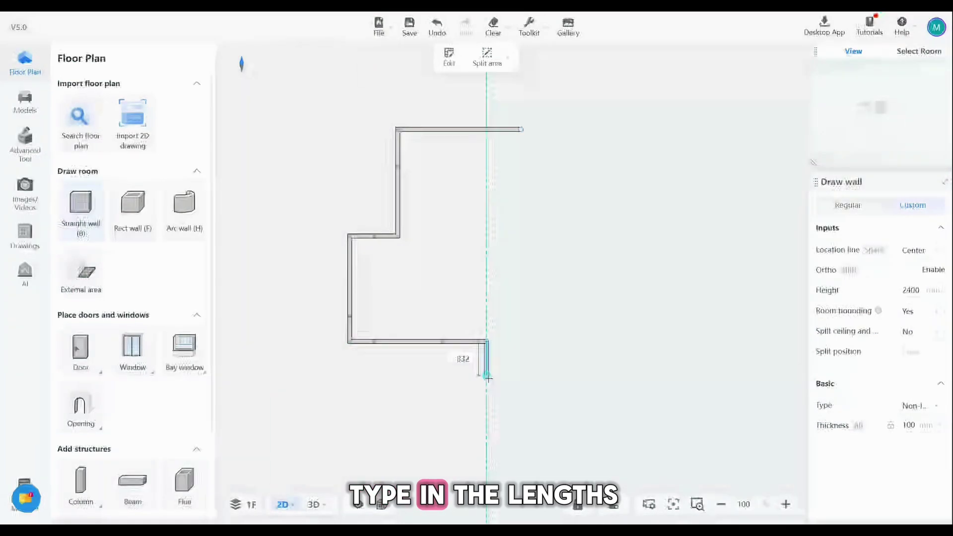
text(1000)
key(Return)
text(1000)
key(Return)
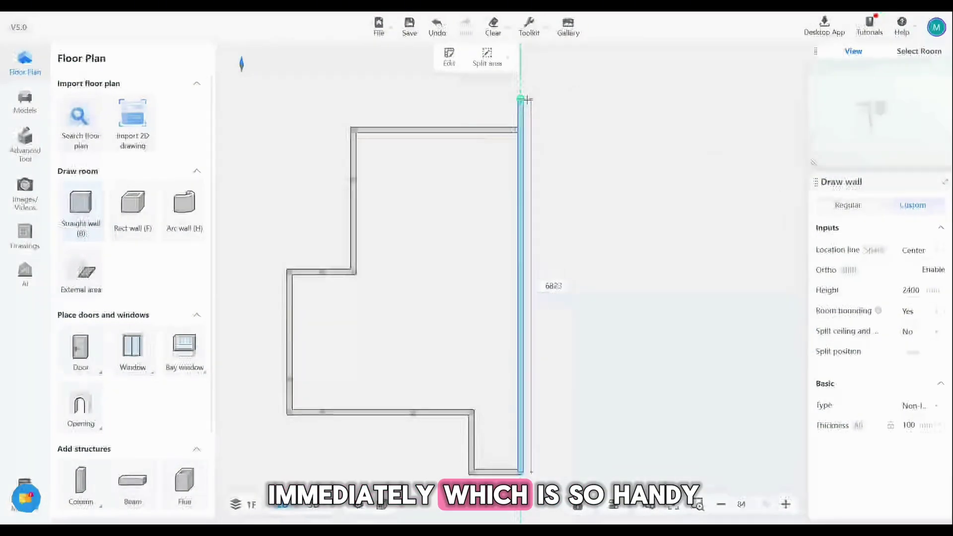
click(522, 130)
scroll(524, 130, up, 10)
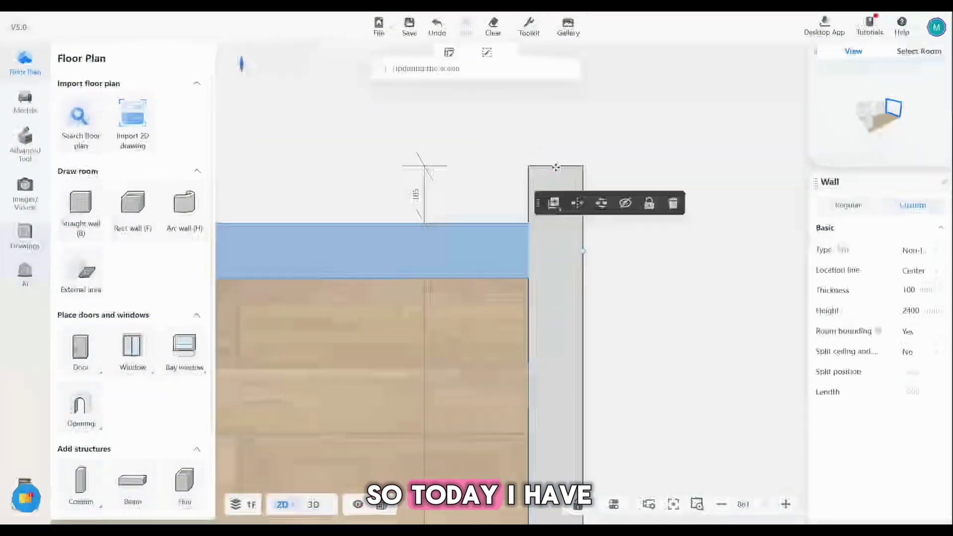
scroll(582, 186, up, 5)
scroll(604, 191, down, 3)
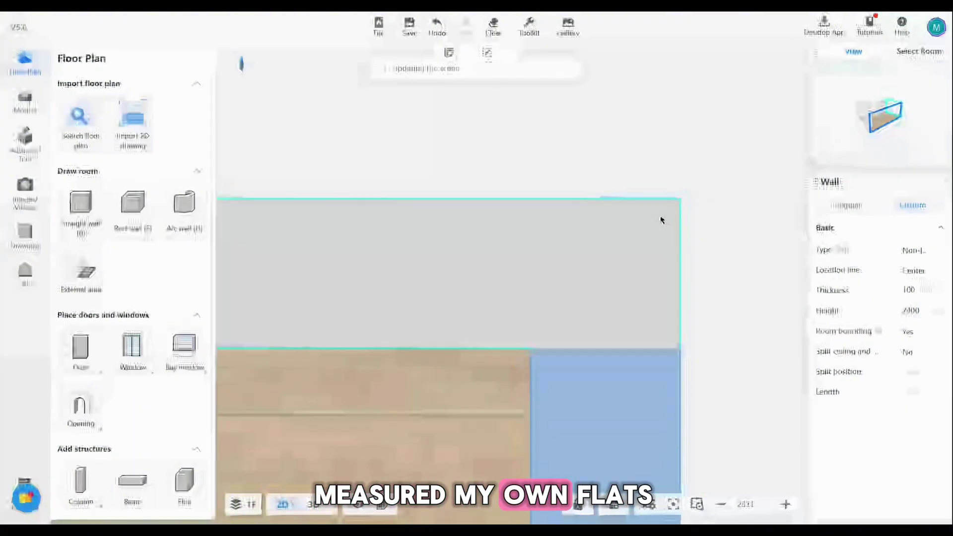
scroll(656, 248, down, 5)
scroll(655, 248, down, 3)
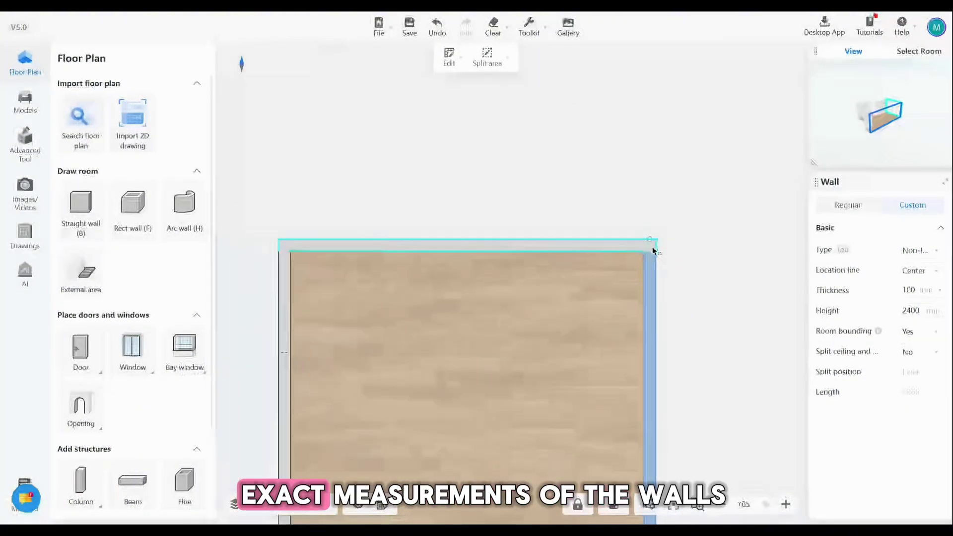
scroll(626, 187, down, 3)
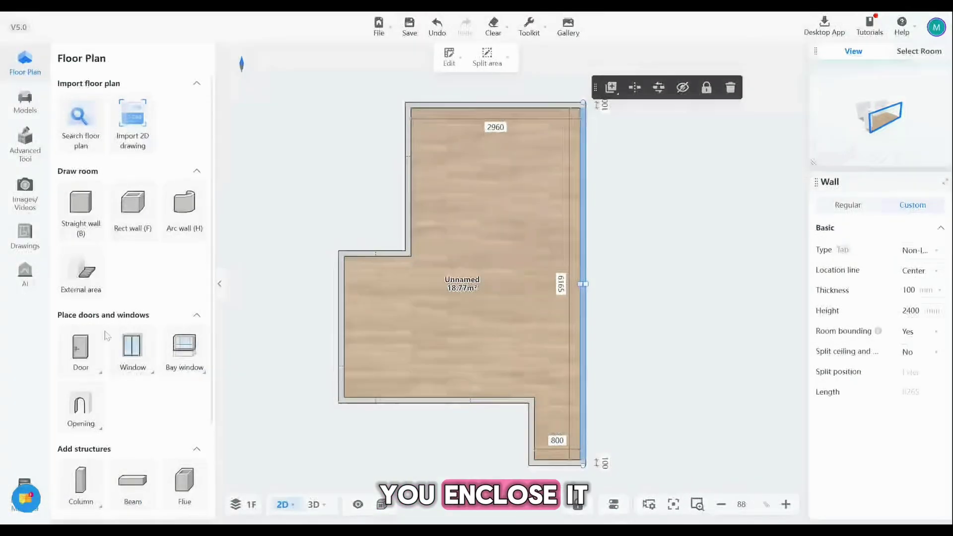
mouse_move(80, 353)
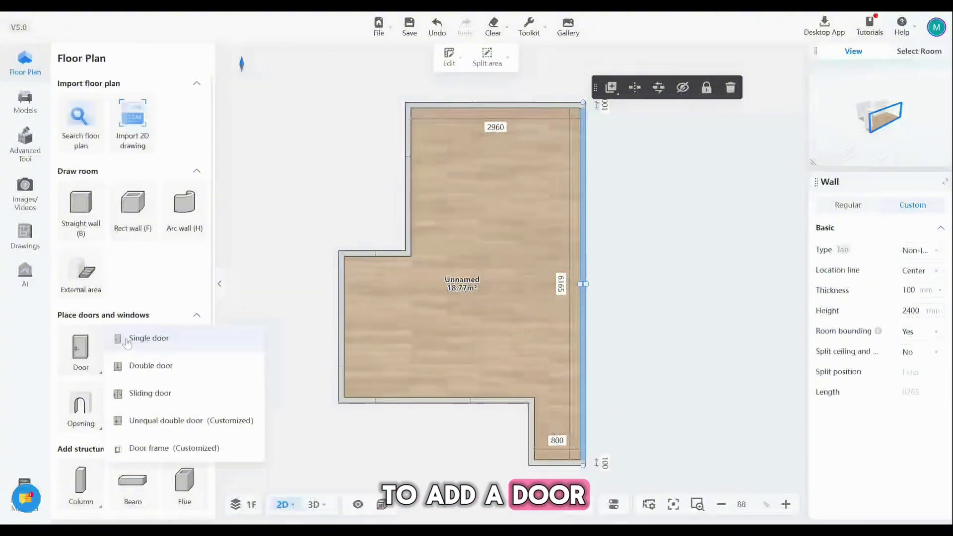
- Place a single door on the upper-left wall and flip it to swing inward into the room
click(126, 340)
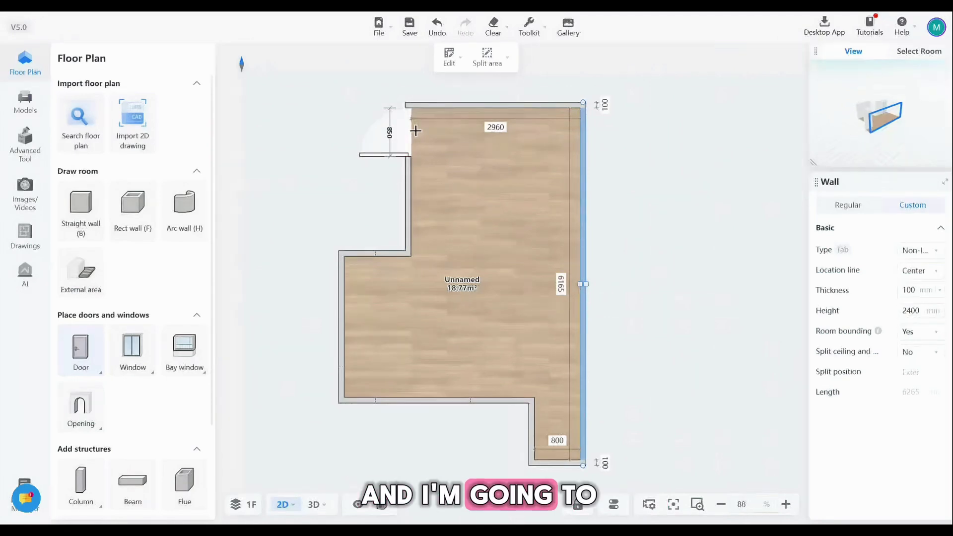
click(416, 130)
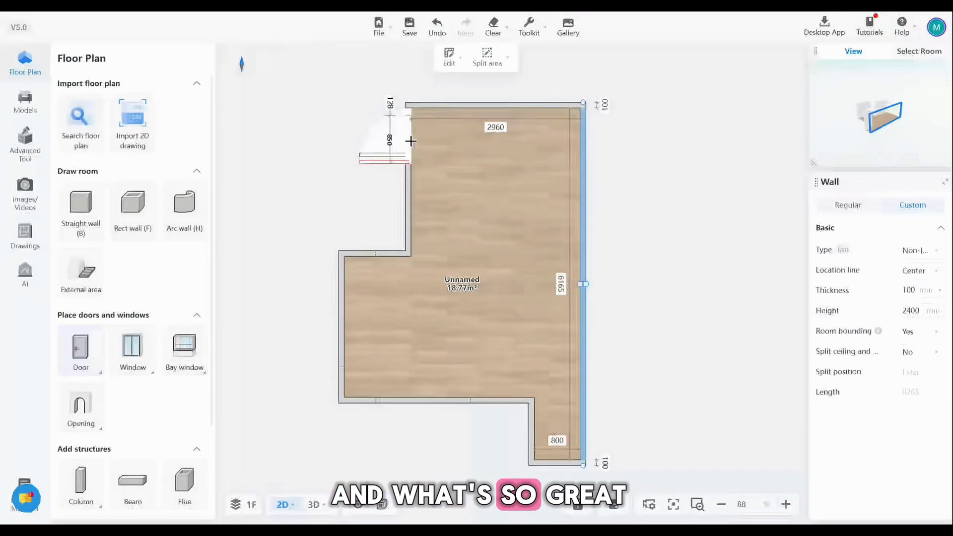
click(381, 139)
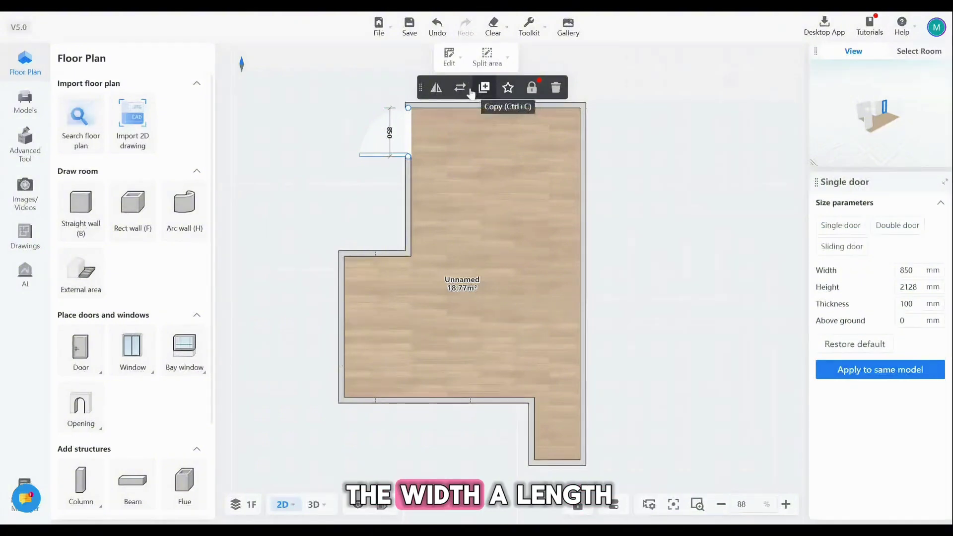
click(435, 89)
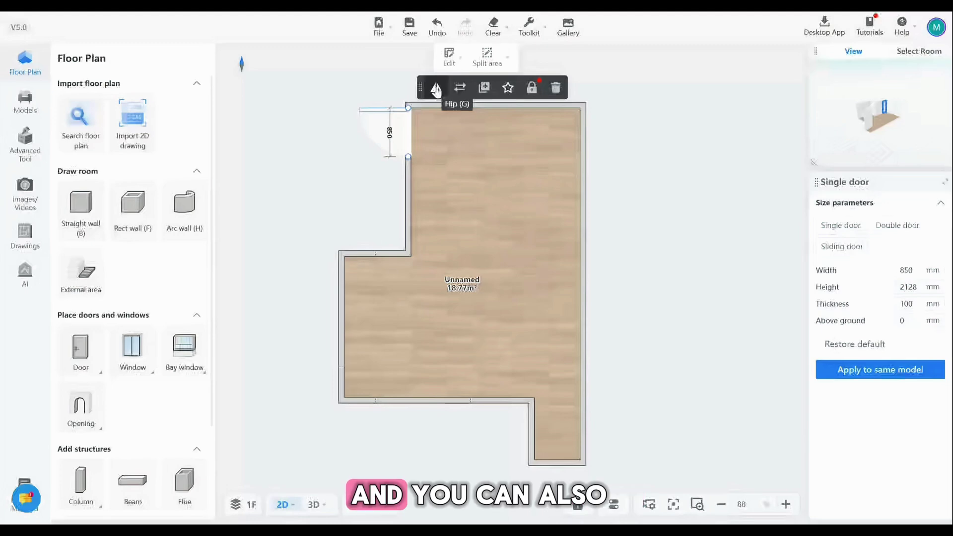
click(436, 89)
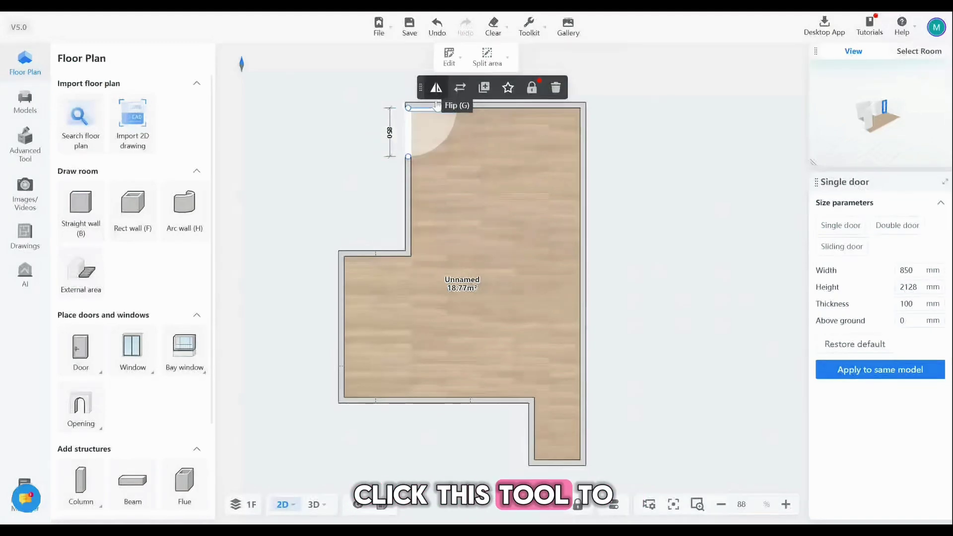
click(627, 175)
scroll(640, 220, up, 1)
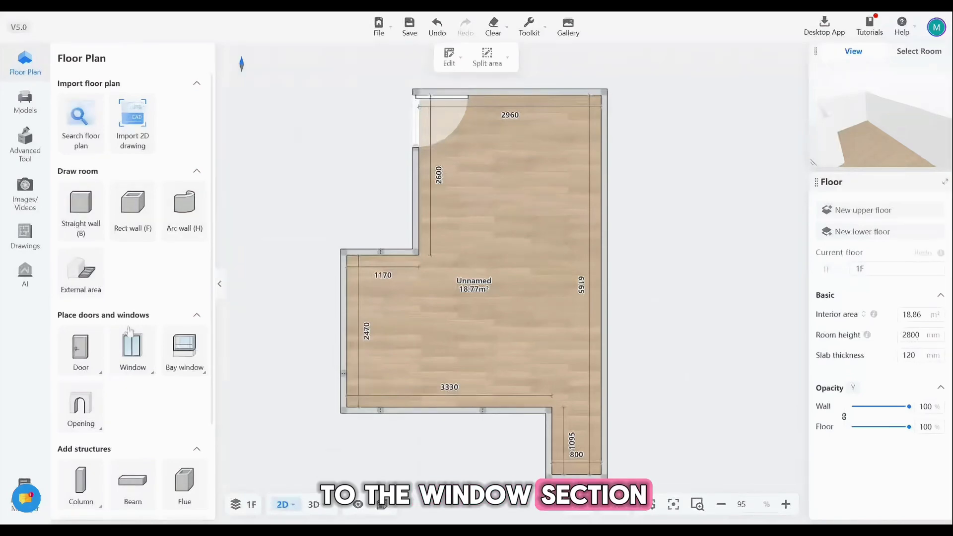
mouse_move(133, 352)
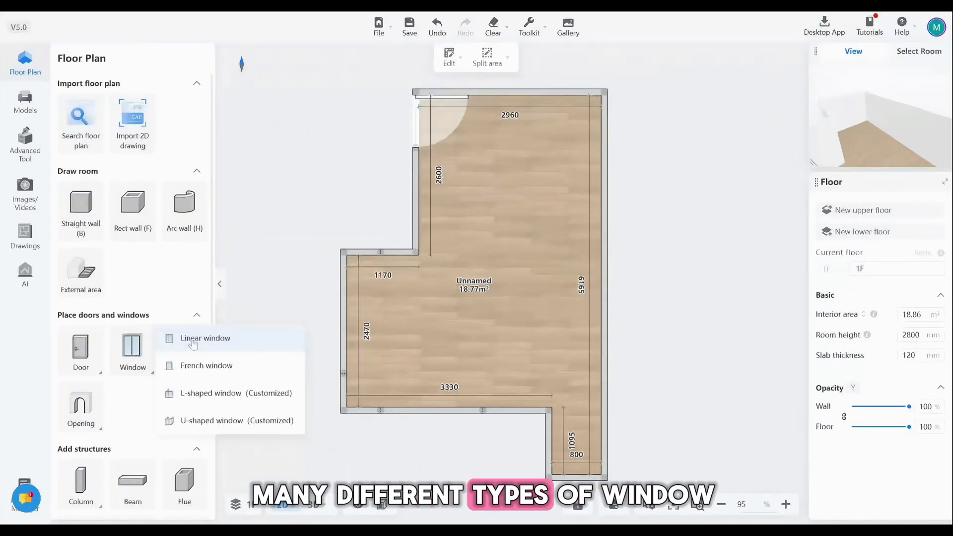
- Pick a French window from the window catalogue for placement
click(209, 366)
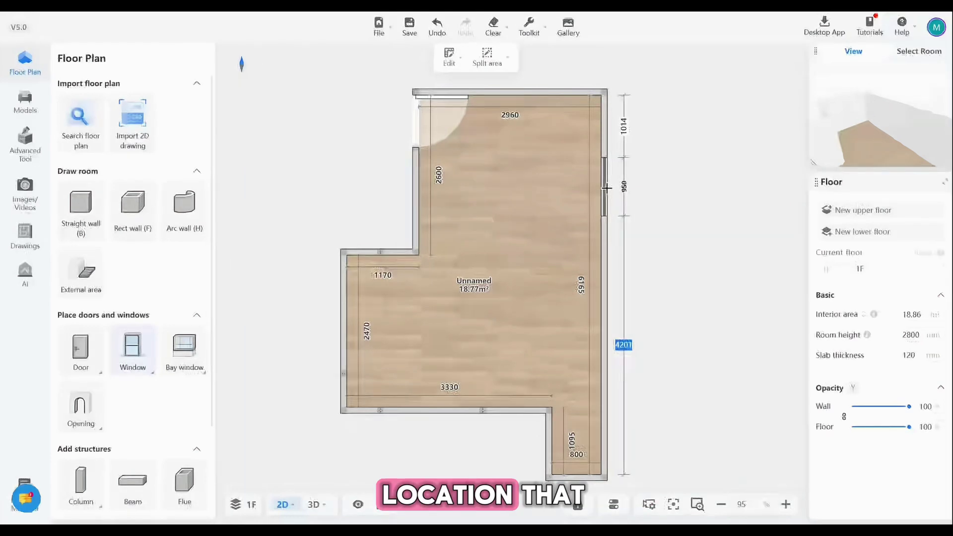
- Place the window on the upper right wall and check its distance from the wall end
click(606, 175)
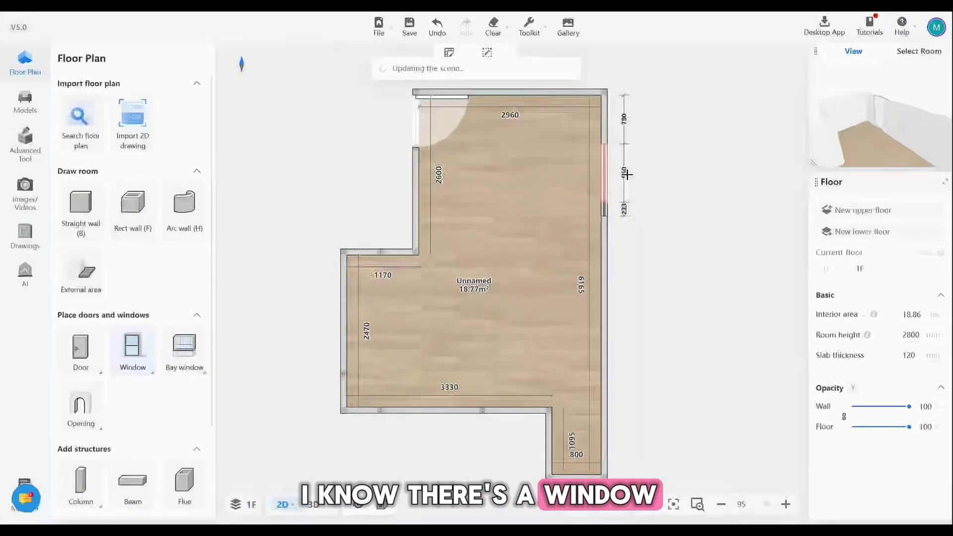
click(605, 183)
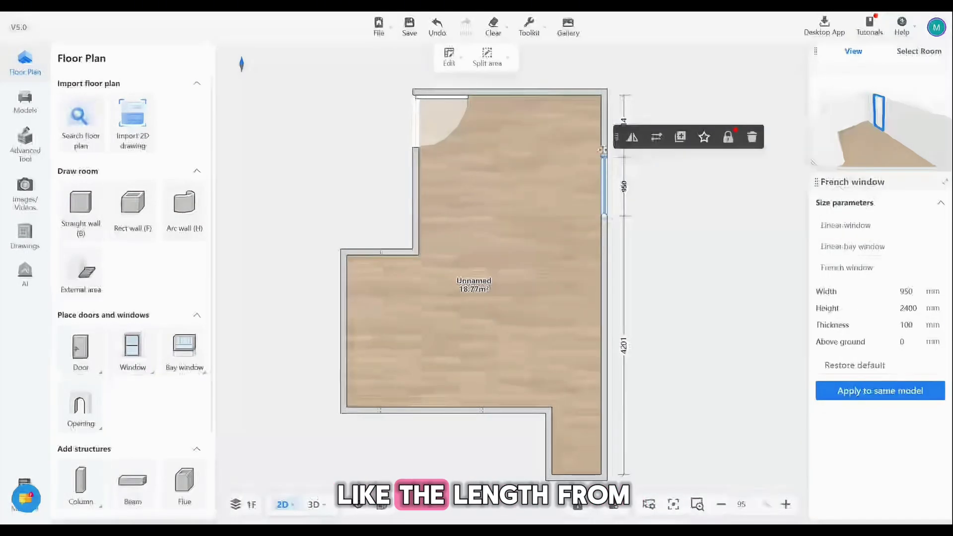
click(623, 126)
text(1000)
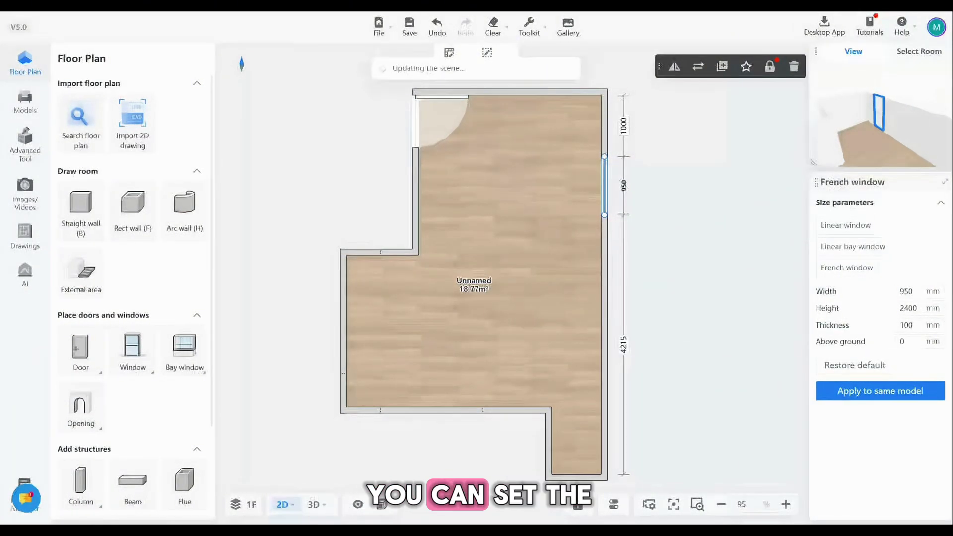
click(623, 193)
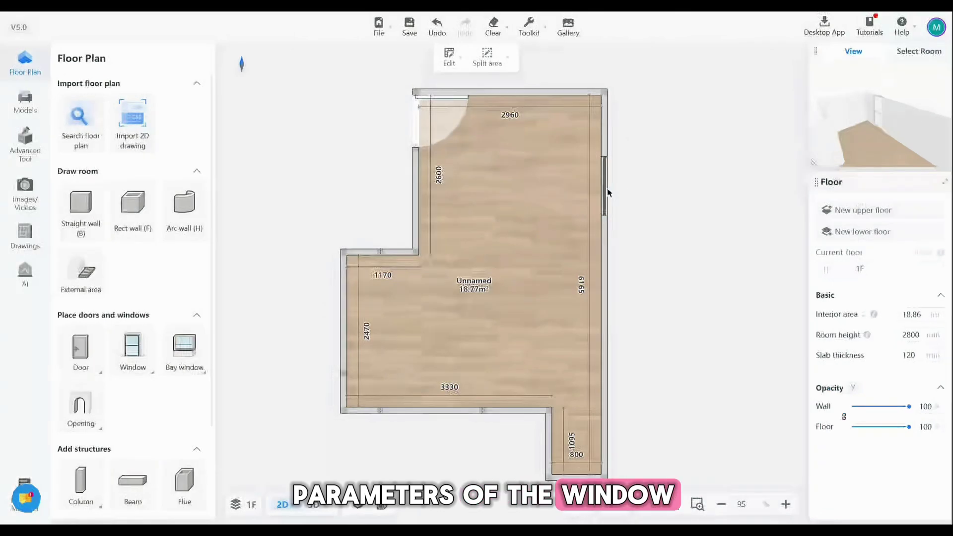
- Size the window to 900 mm wide, 1600 mm tall, 800 mm above ground, then place a second window lower on the wall
click(608, 191)
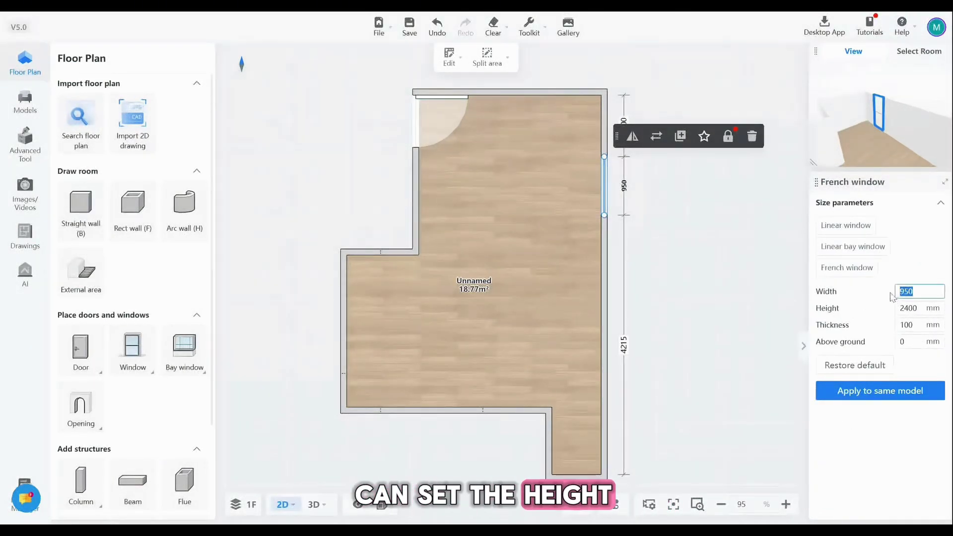
key(Tab)
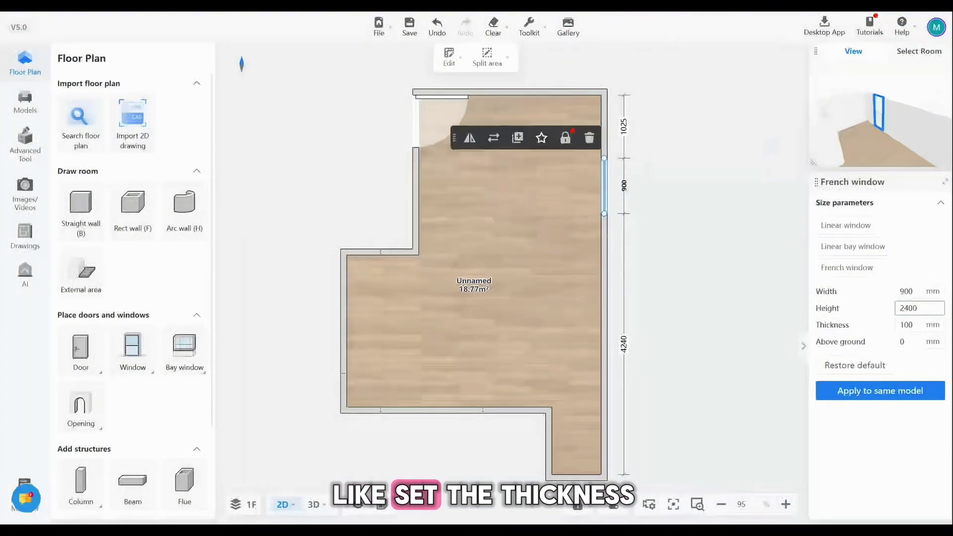
text(160)
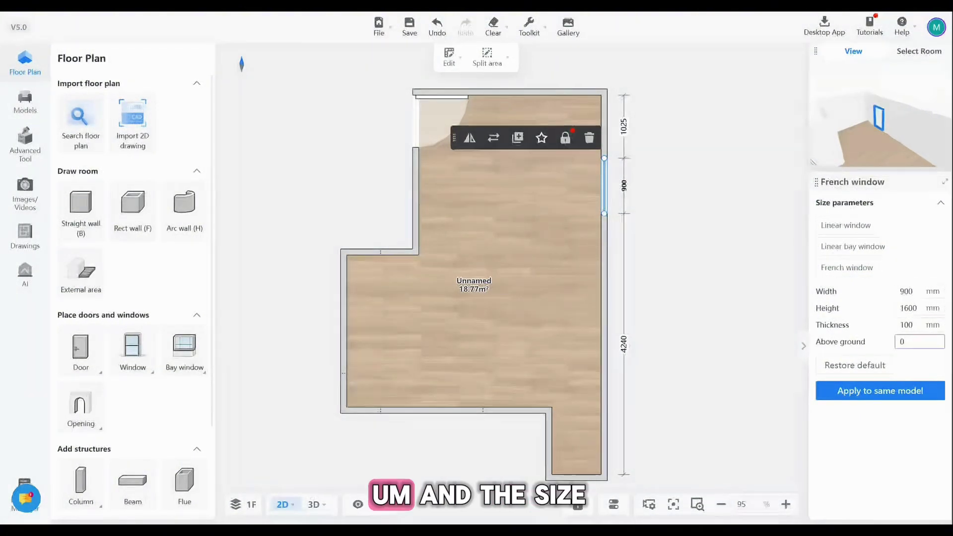
text(800)
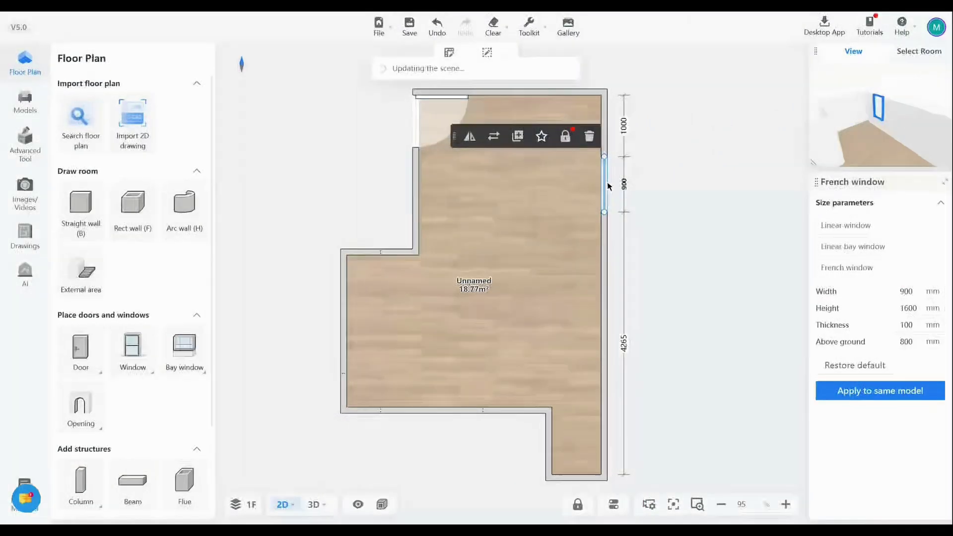
click(534, 145)
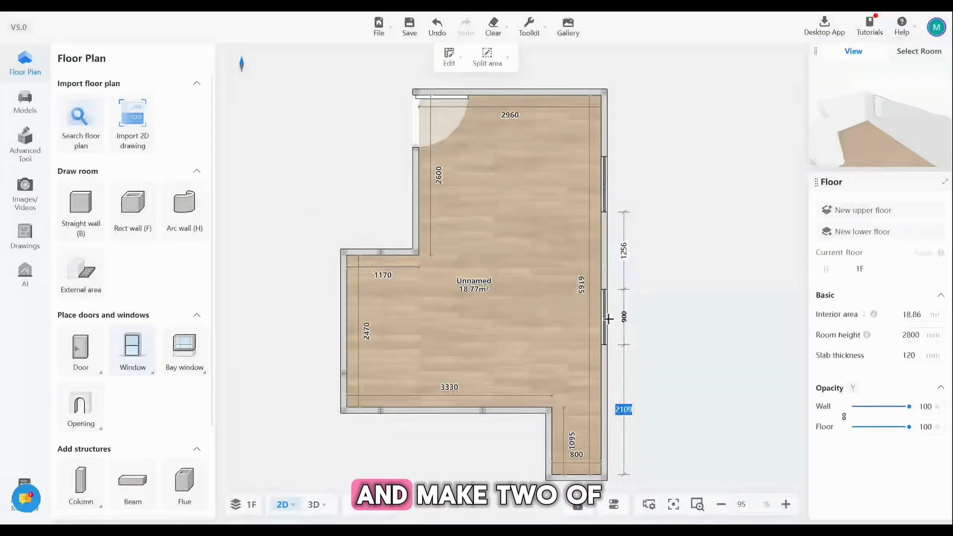
click(608, 315)
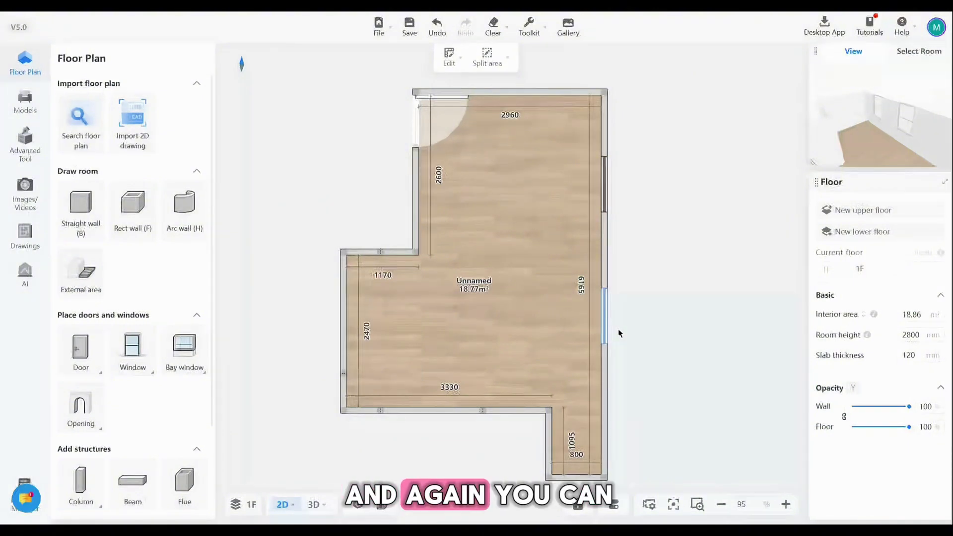
- Check the second window's parameters match and deselect it
click(619, 332)
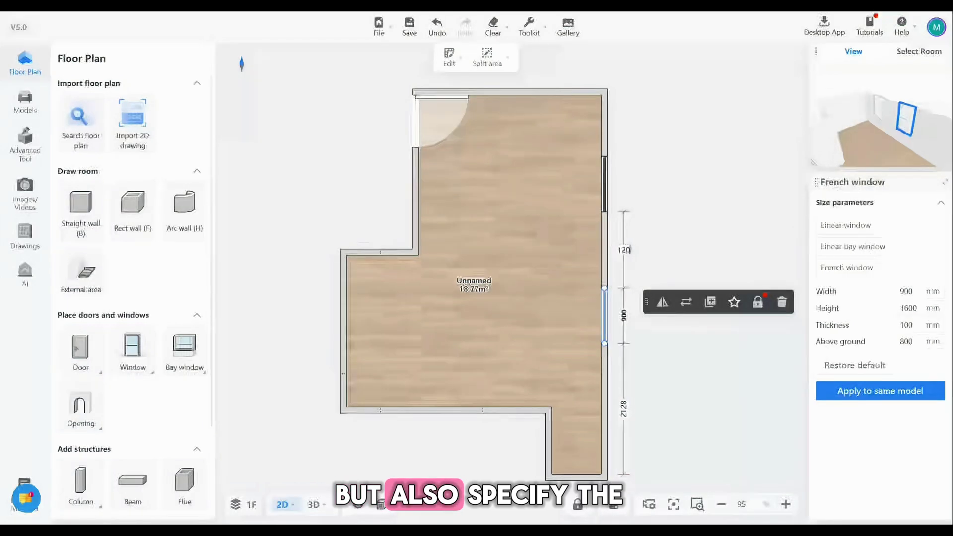
click(644, 259)
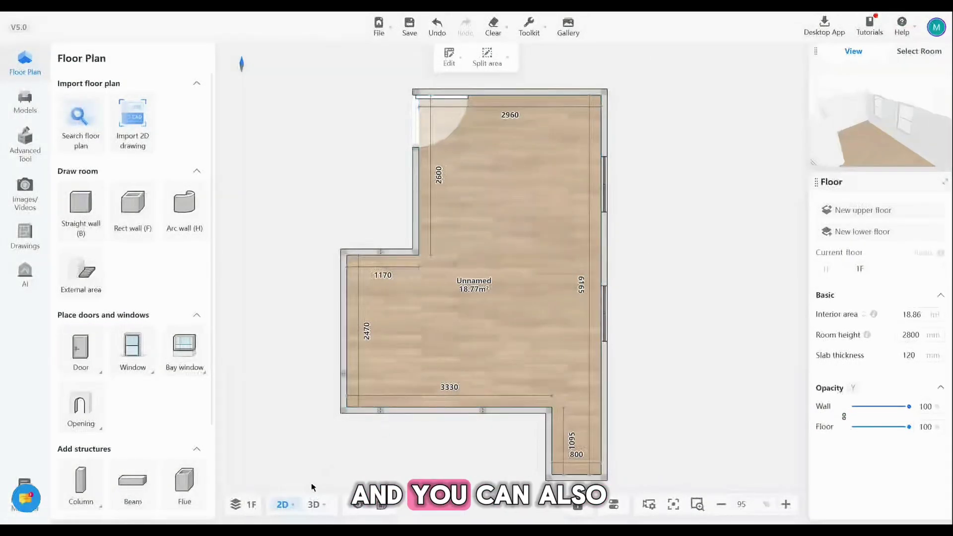
- Switch to the 3D view and orbit the room to inspect both windows on the right wall
click(314, 507)
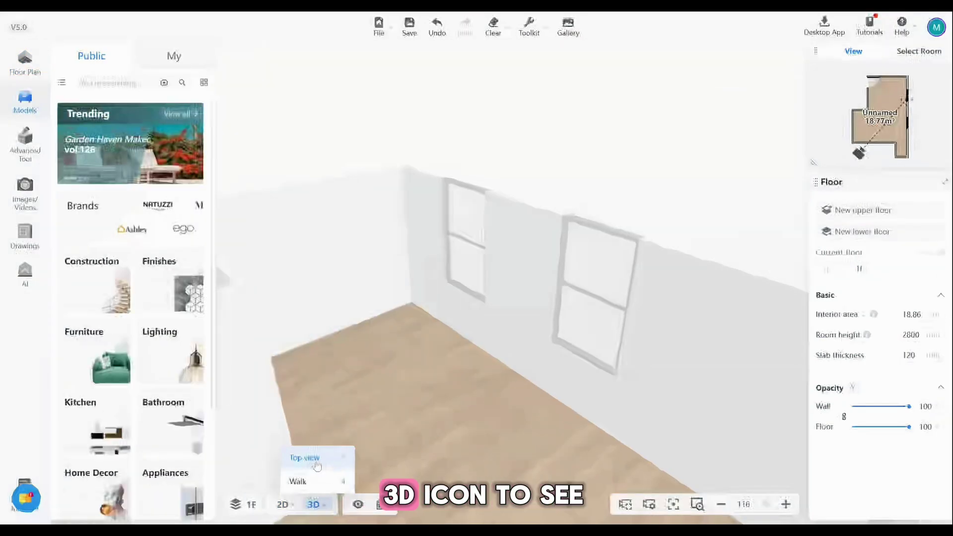
scroll(572, 253, down, 2)
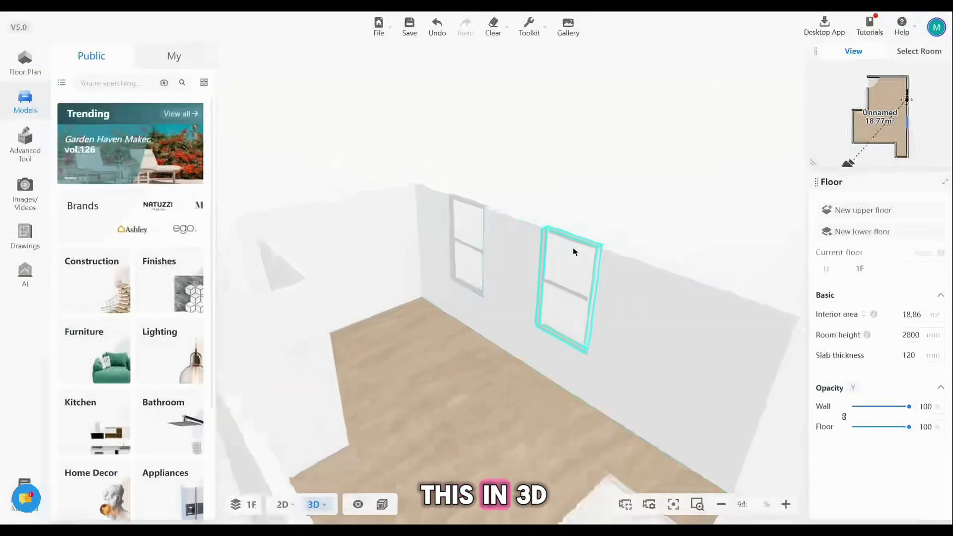
drag(560, 271, 619, 180)
mouse_move(607, 253)
mouse_down()
mouse_move(600, 369)
mouse_move(360, 342)
mouse_move(573, 345)
mouse_up()
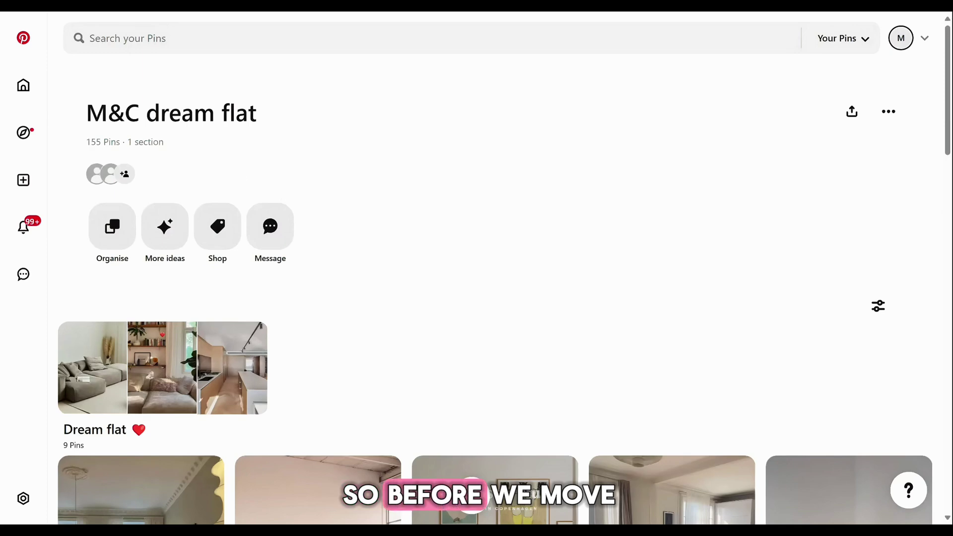
scroll(532, 249, down, 2)
scroll(532, 250, down, 1)
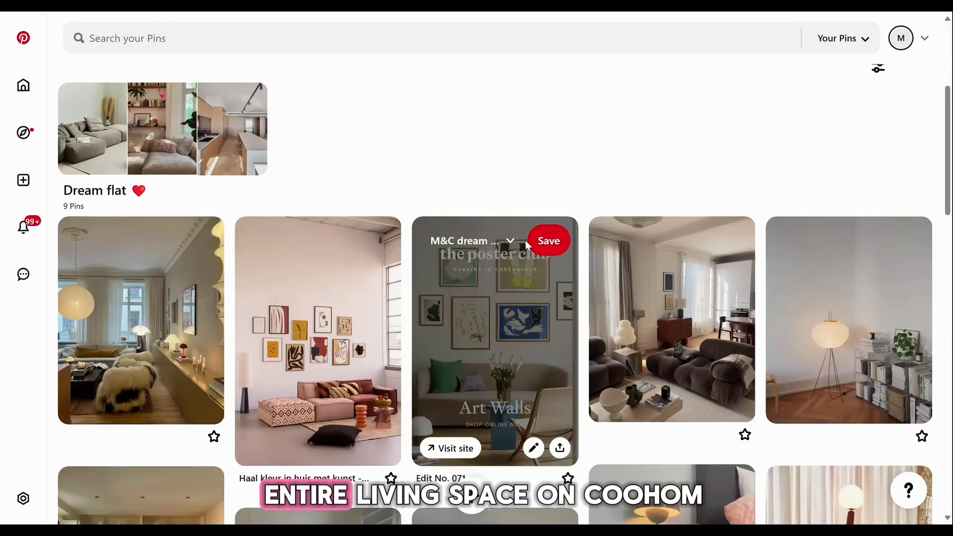
scroll(525, 246, down, 1)
scroll(526, 246, down, 1)
mouse_move(671, 320)
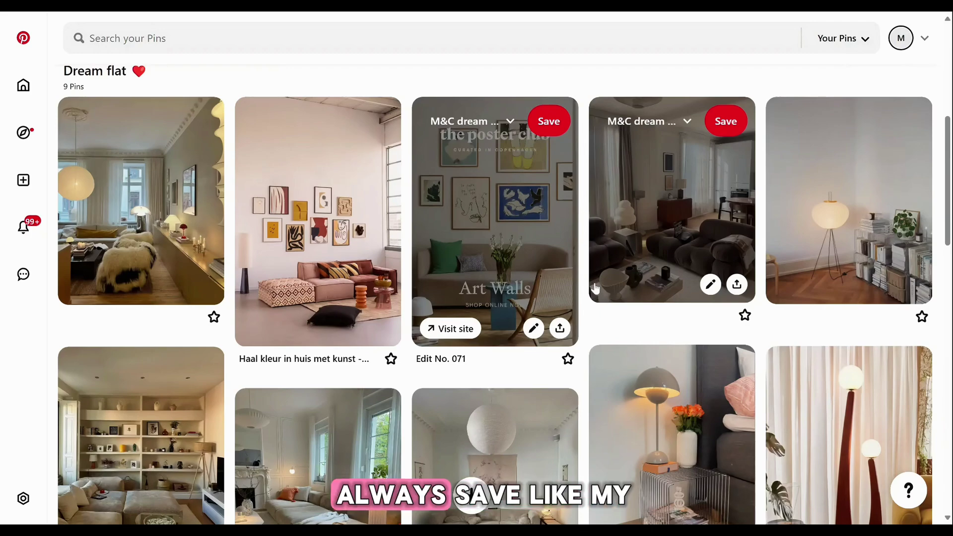
- Open the first living-room pin and the mirror-and-lamp pin in close-up, returning to the board grid each time
click(595, 288)
click(71, 96)
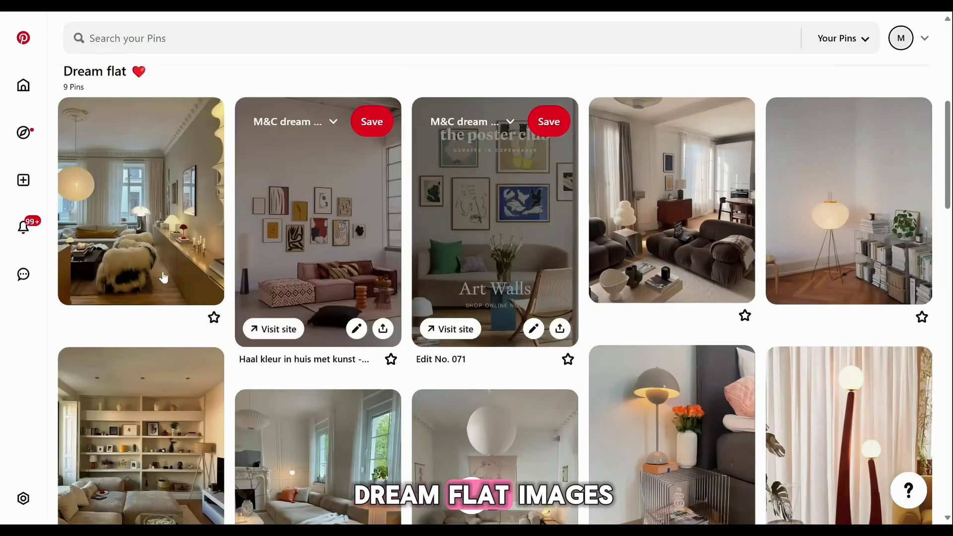
click(144, 250)
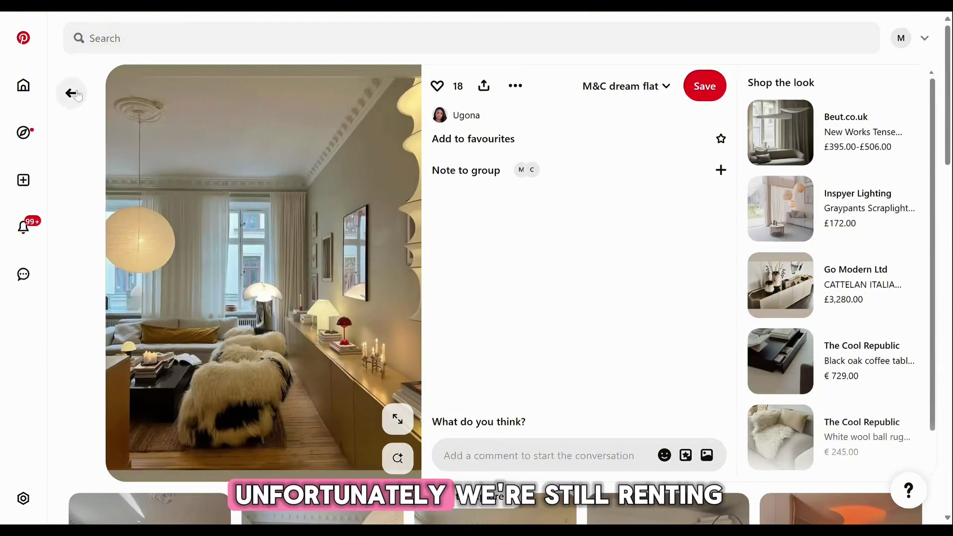
click(72, 93)
scroll(511, 178, down, 1)
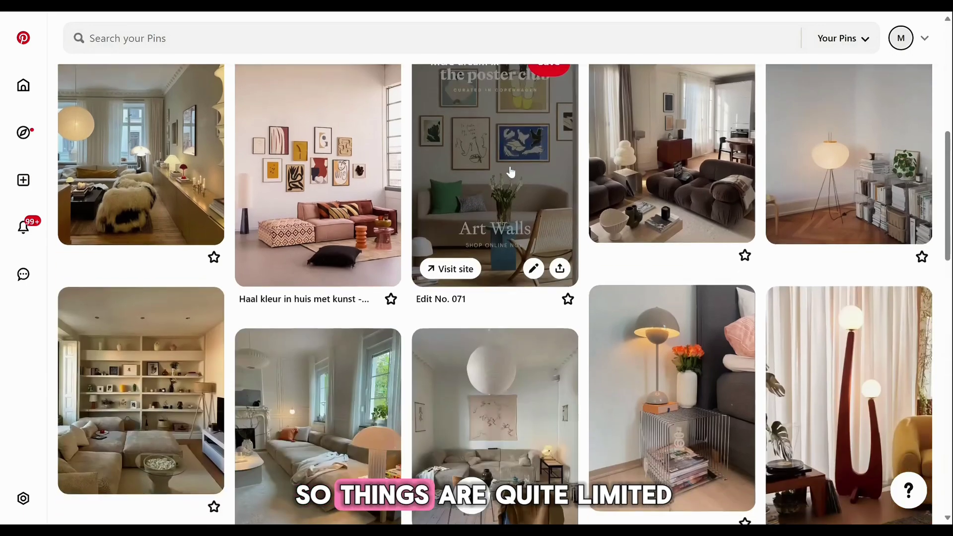
scroll(511, 173, down, 1)
scroll(513, 177, down, 1)
scroll(512, 178, down, 1)
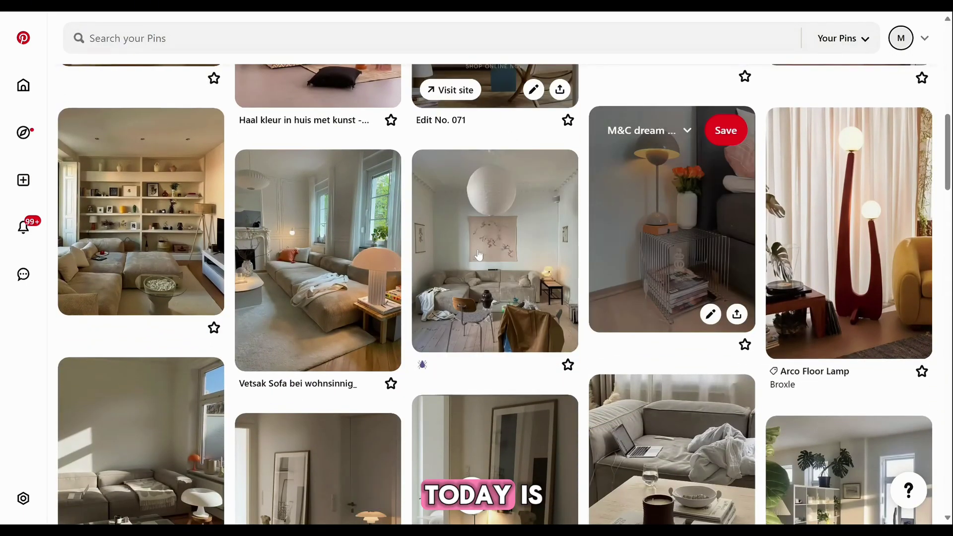
scroll(420, 226, down, 2)
scroll(422, 224, down, 1)
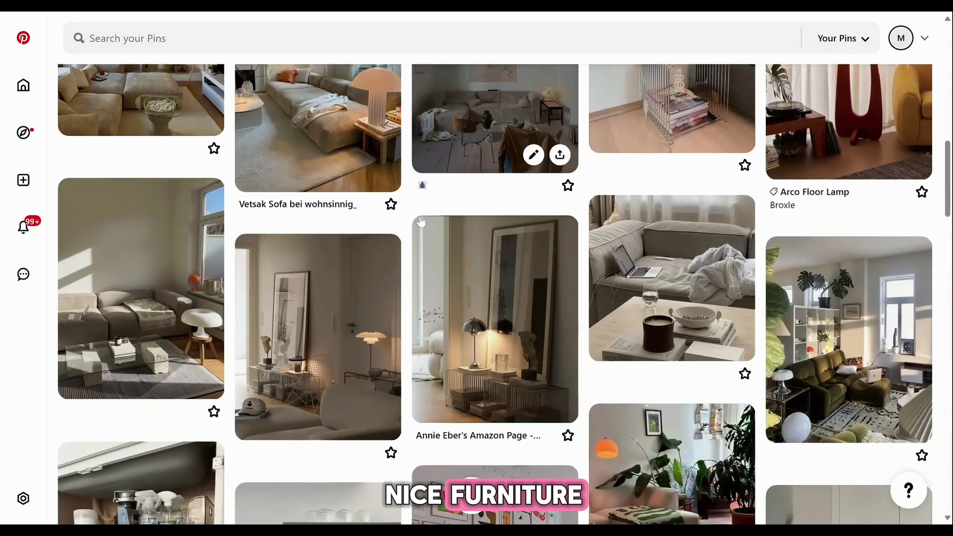
scroll(496, 192, down, 1)
click(513, 261)
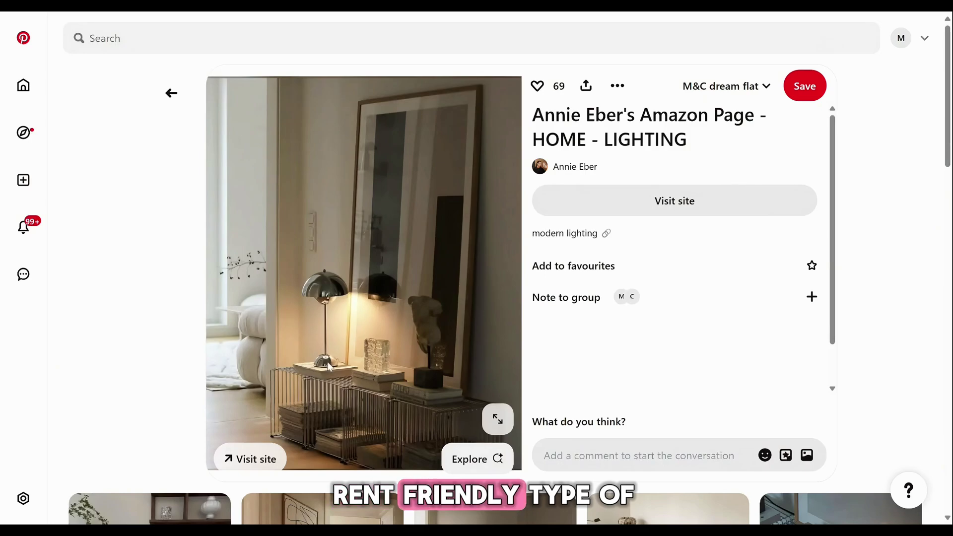
key(Escape)
scroll(581, 220, down, 5)
scroll(580, 219, down, 5)
scroll(581, 220, down, 5)
scroll(580, 220, down, 5)
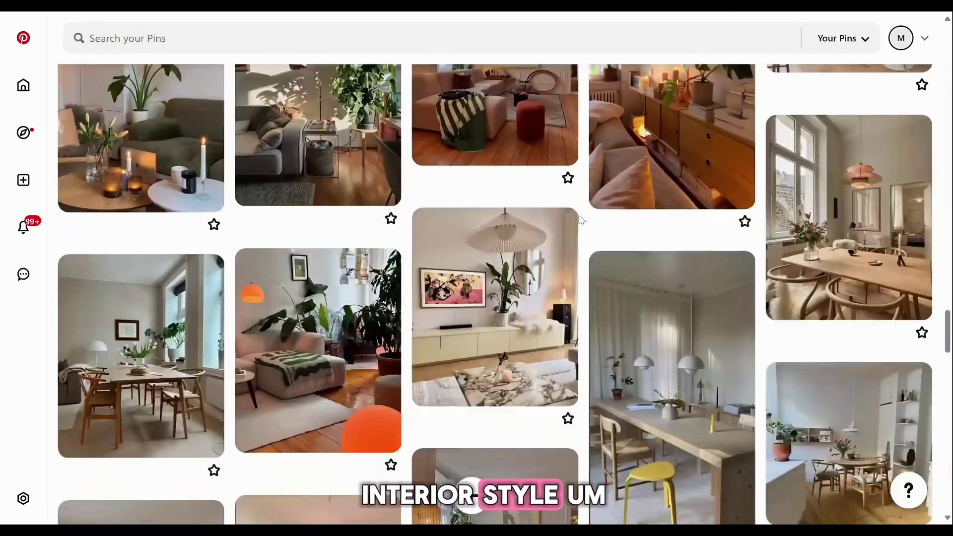
scroll(580, 220, down, 1)
scroll(577, 220, down, 2)
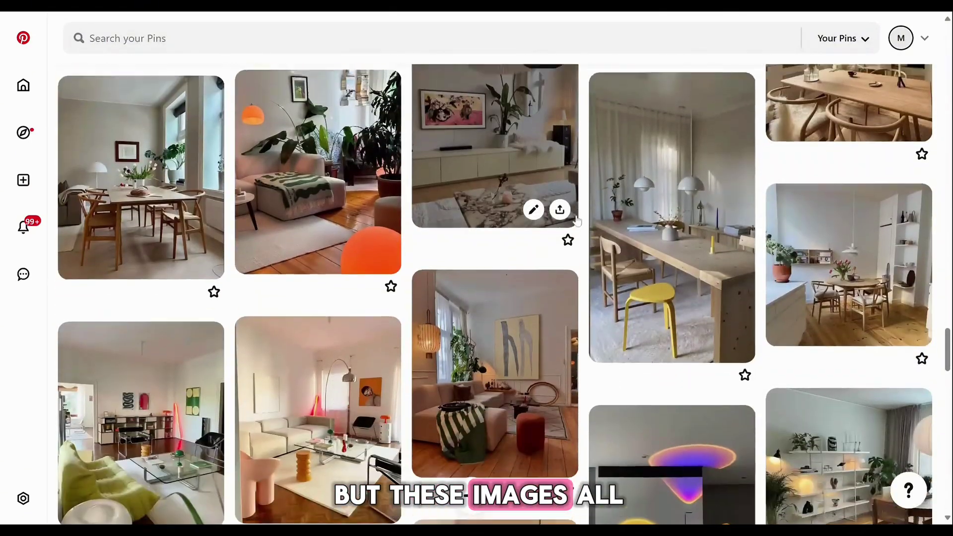
scroll(577, 218, up, 1)
- View the dining-room and pink-chair pins, then open another living-room pin in close-up
click(842, 390)
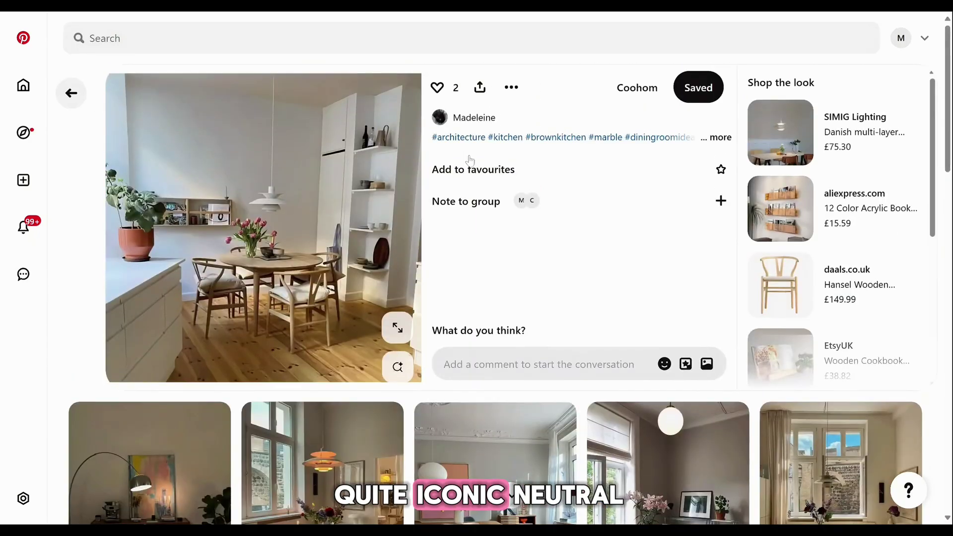
scroll(447, 242, down, 5)
scroll(447, 242, down, 5)
scroll(447, 245, down, 5)
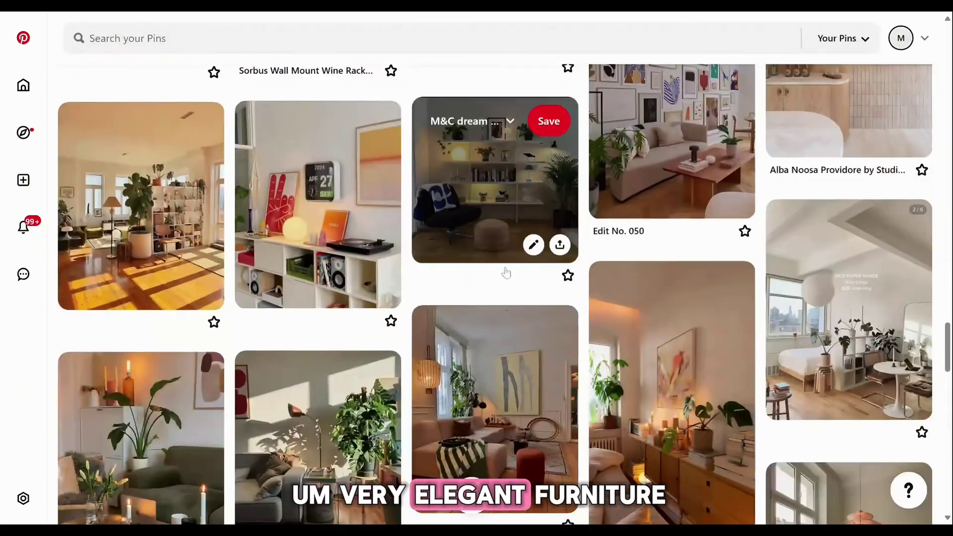
scroll(507, 273, down, 1)
scroll(560, 246, down, 2)
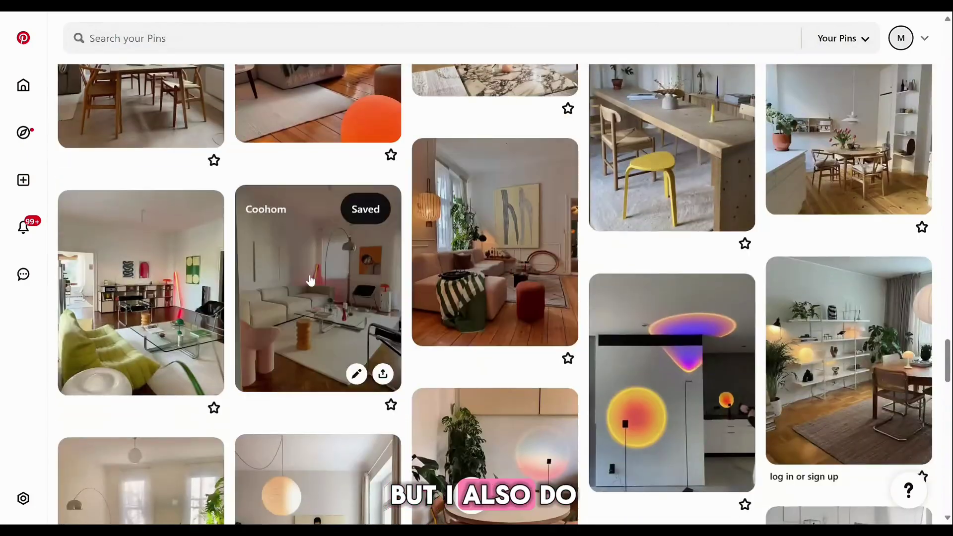
click(312, 280)
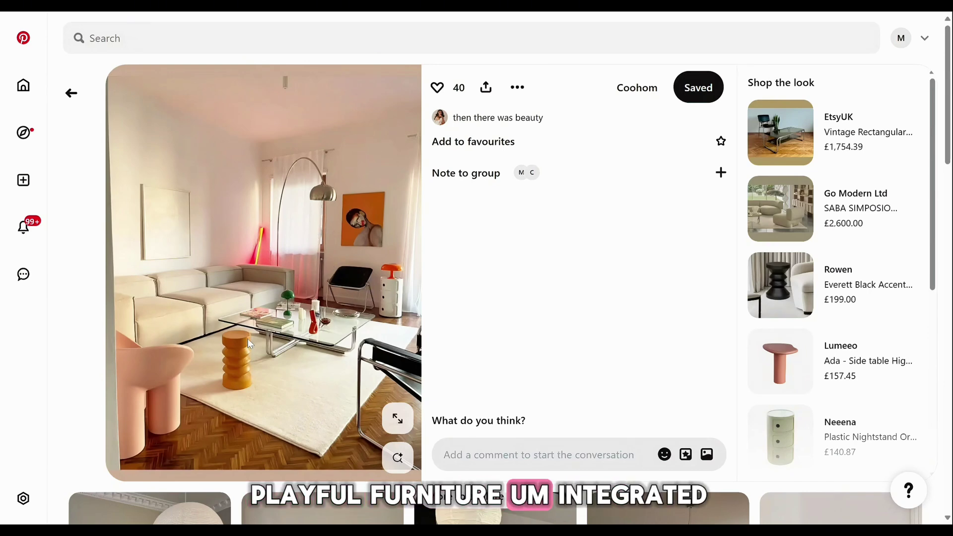
click(72, 93)
scroll(739, 352, down, 2)
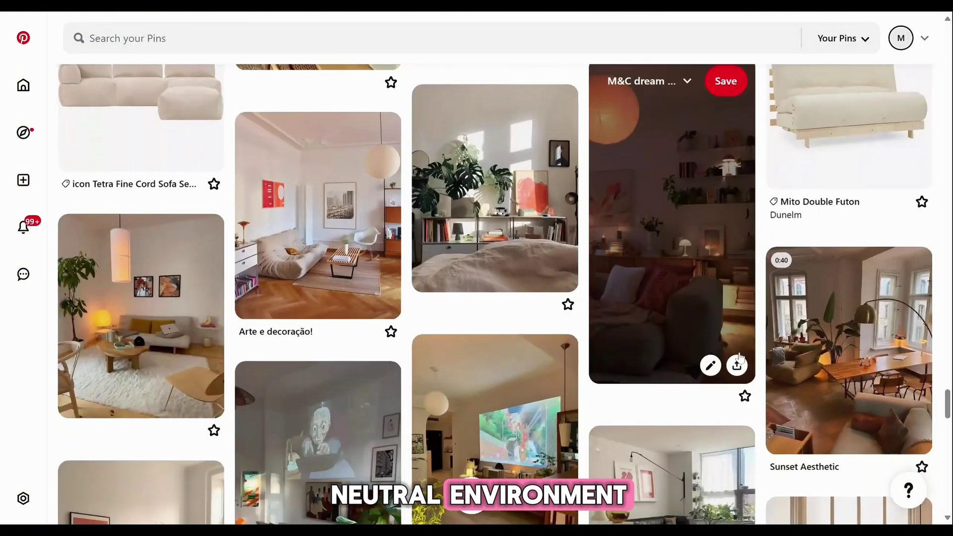
scroll(740, 353, down, 1)
scroll(740, 352, down, 1)
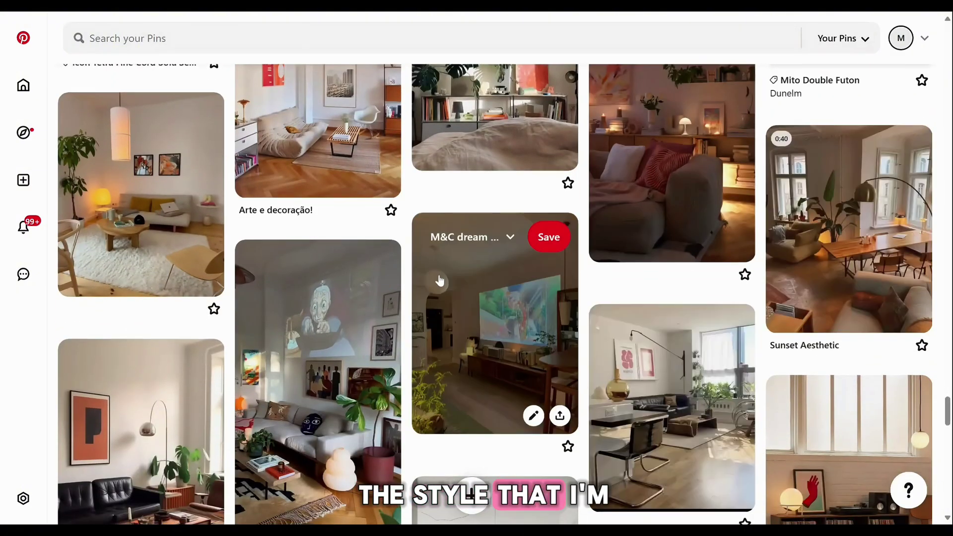
scroll(492, 298, down, 2)
scroll(297, 283, up, 2)
mouse_move(141, 194)
click(184, 254)
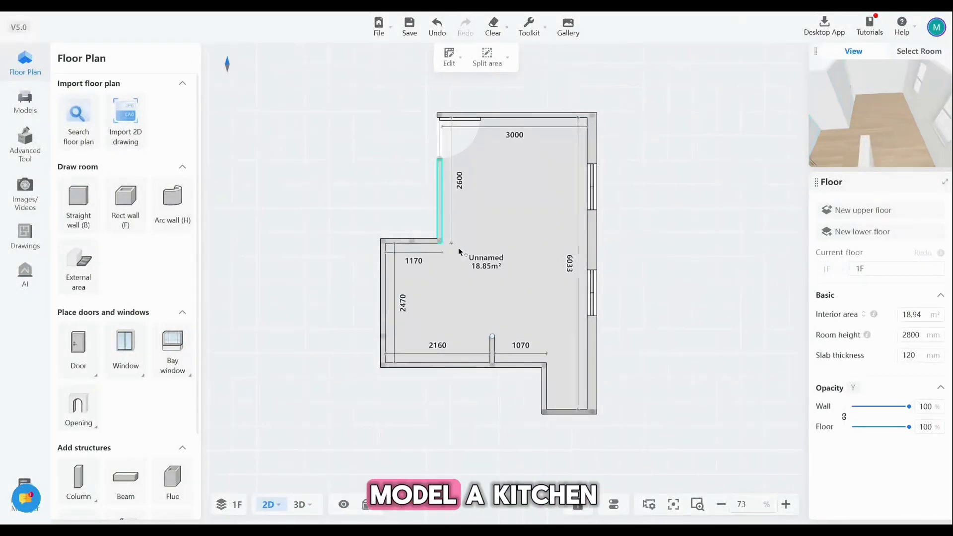
- Leave the floor-plan tools and open the Kitchen & Bath designer from Advanced Tool
click(24, 102)
click(24, 149)
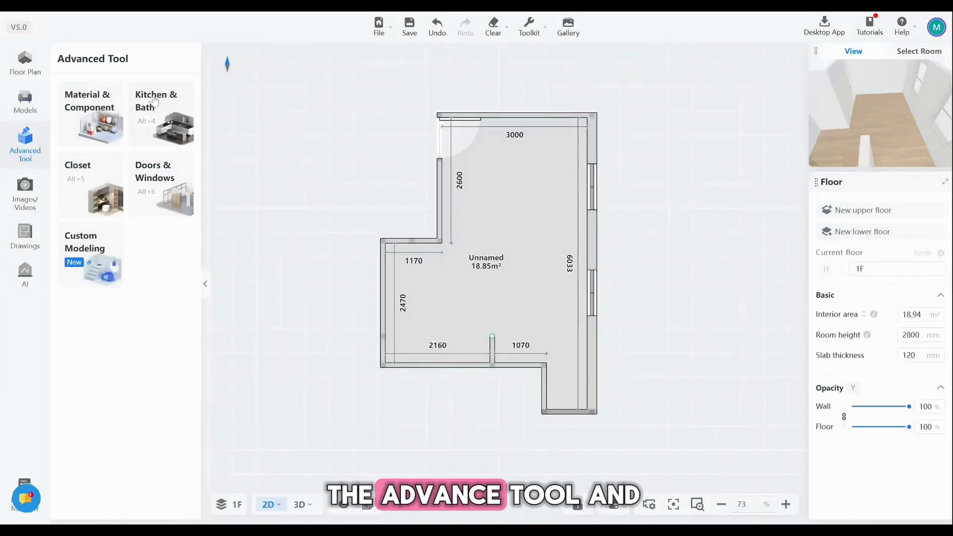
click(167, 109)
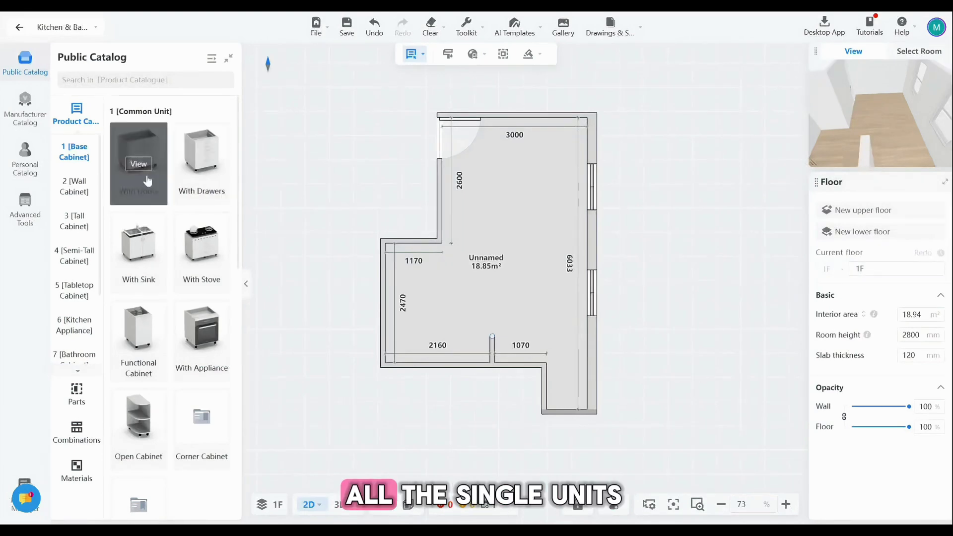
scroll(196, 233, down, 5)
scroll(196, 232, up, 5)
- Place a sink base cabinet on the left wall sized 600 wide by 600 deep
click(141, 246)
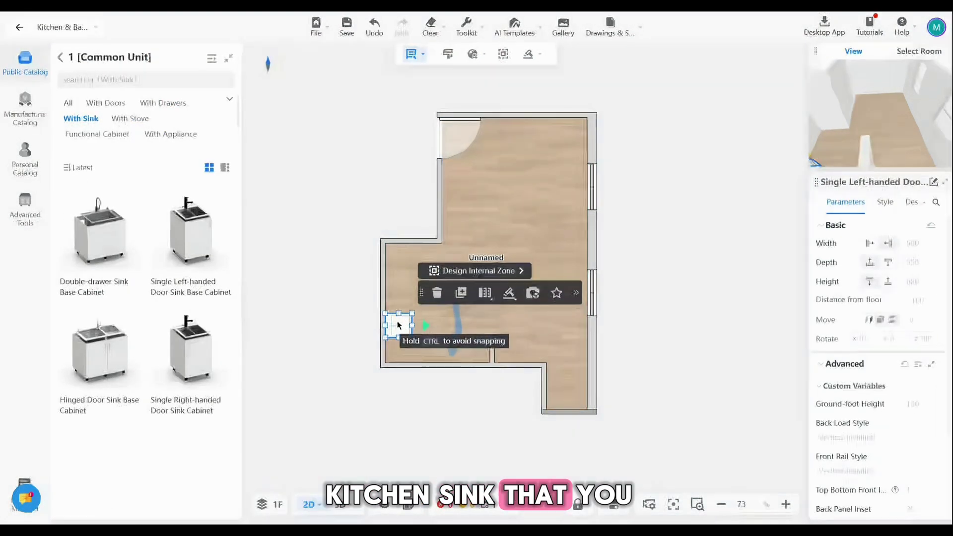
drag(195, 242, 399, 321)
click(359, 330)
click(60, 56)
click(138, 161)
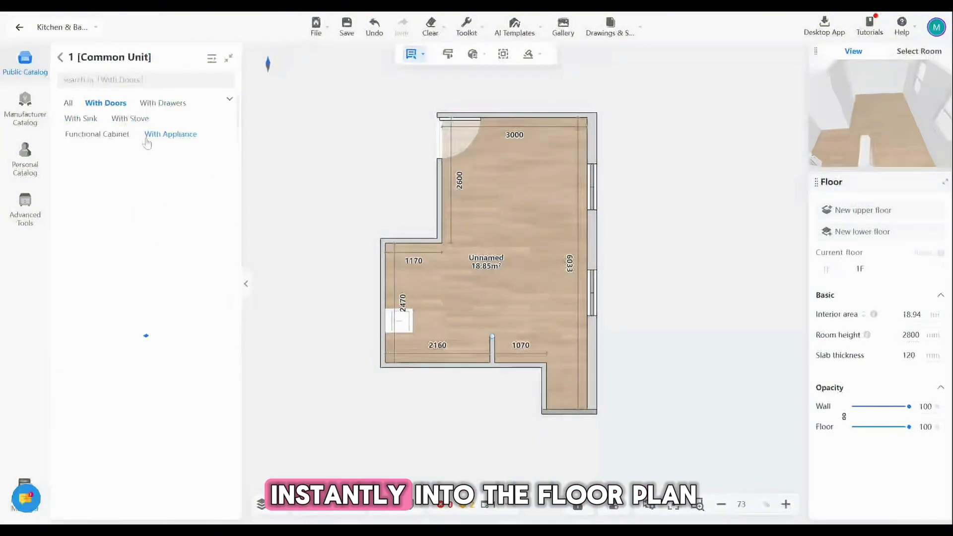
click(399, 322)
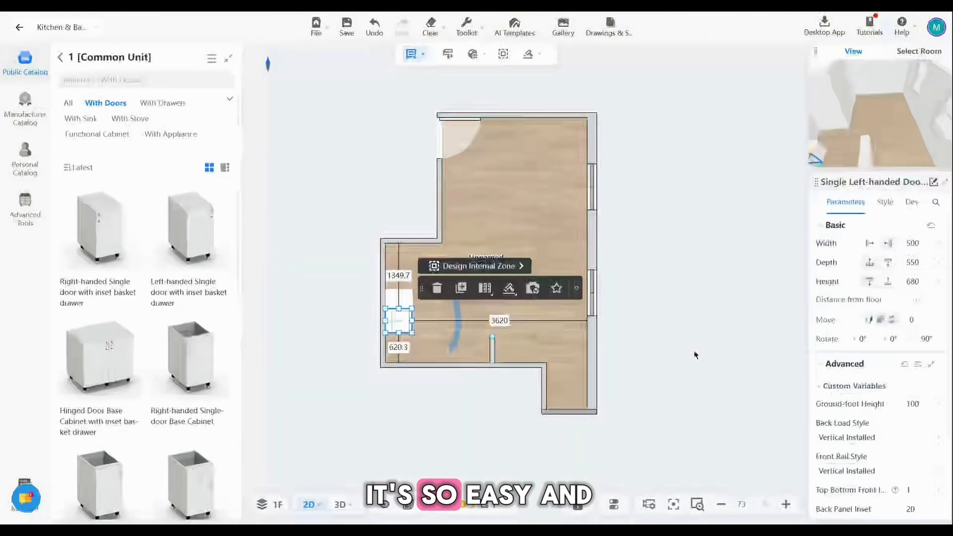
click(913, 286)
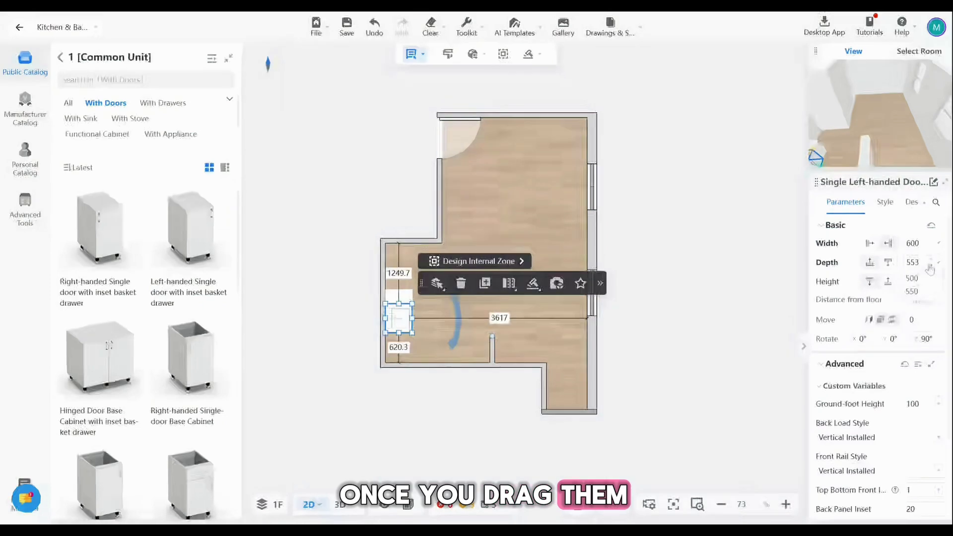
click(913, 304)
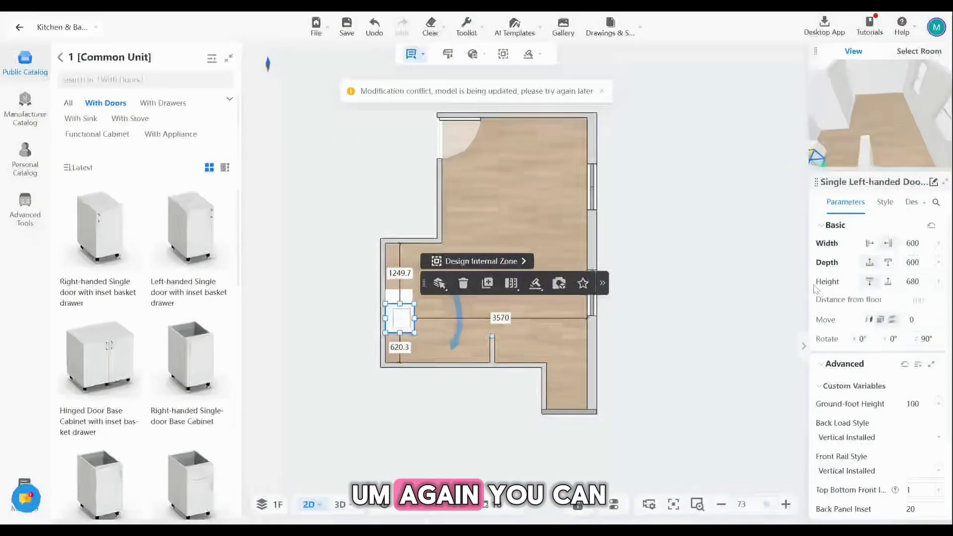
click(914, 283)
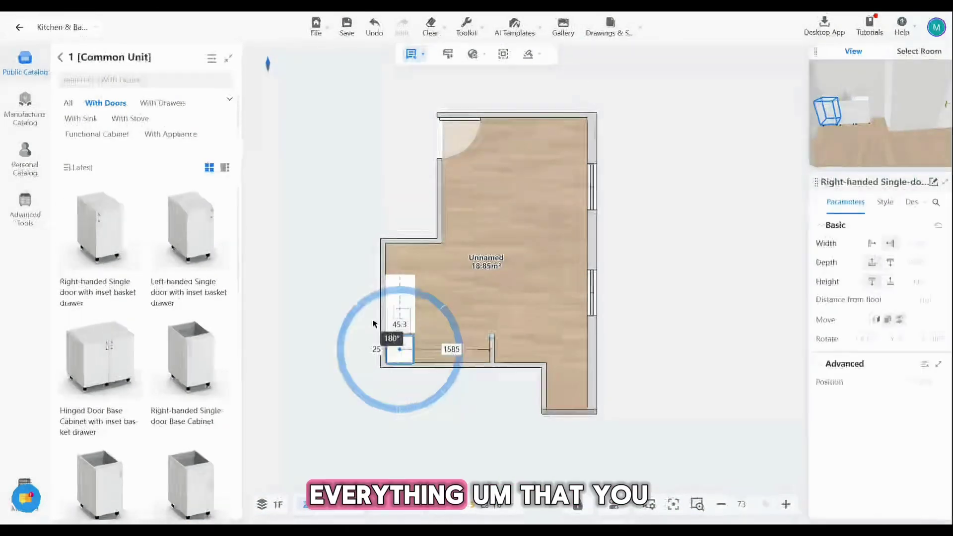
- Add a single-door base cabinet, a four-drawer cabinet and a disinfection cabinet along the bottom wall
click(375, 324)
scroll(449, 336, up, 5)
click(163, 103)
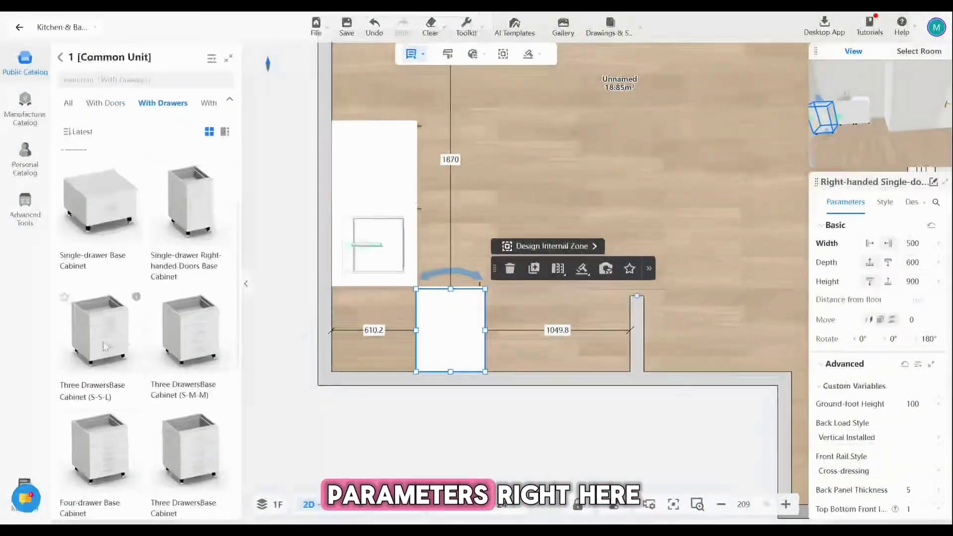
scroll(104, 346, down, 3)
click(98, 268)
click(596, 333)
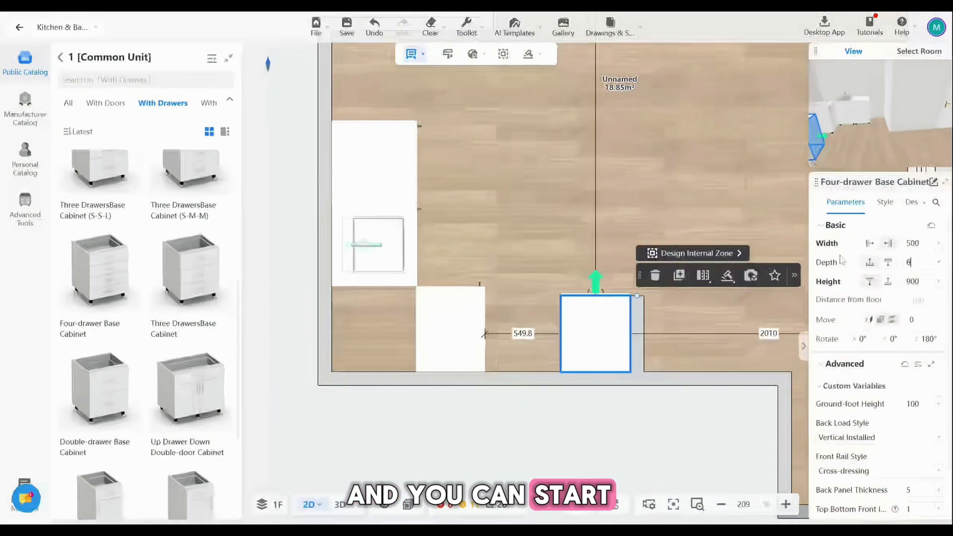
click(59, 57)
click(99, 269)
- Place a tall cabinet with doors on the left wall
click(523, 330)
click(74, 221)
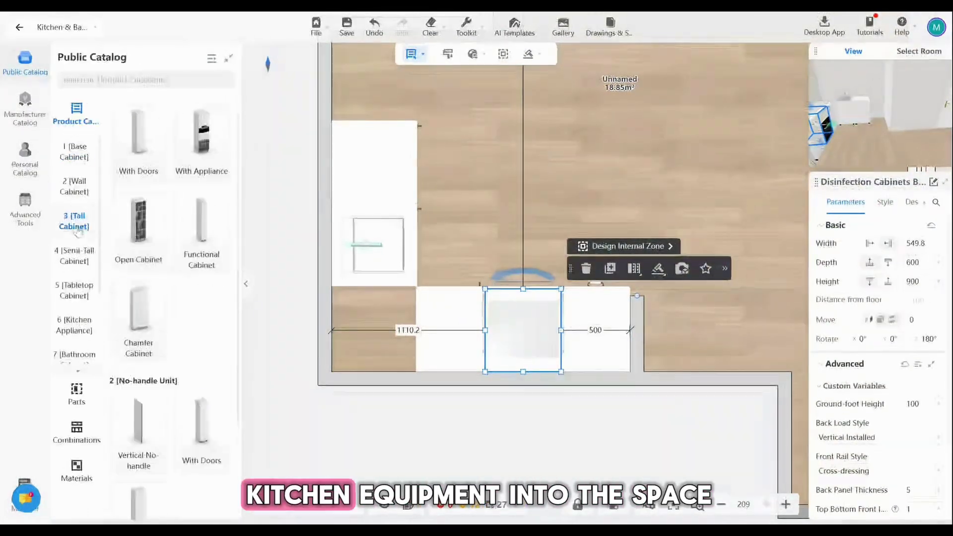
click(358, 224)
click(681, 383)
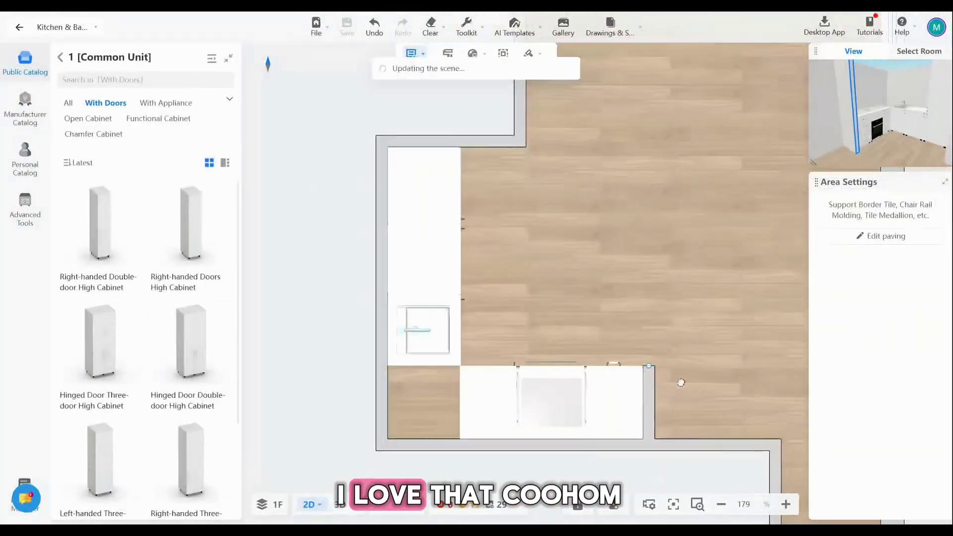
click(562, 383)
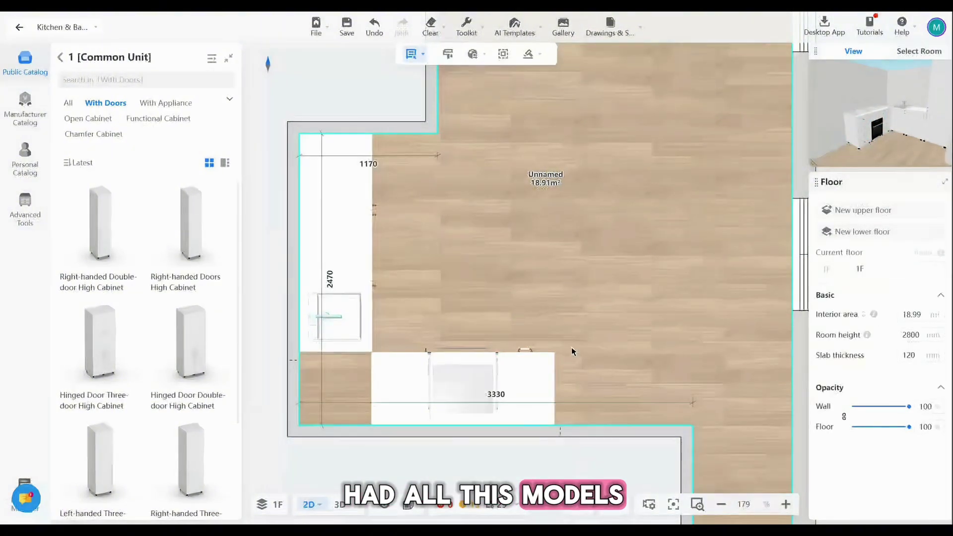
- Fill the lower-left corner with an open base cabinet and inspect the run in 3D
click(60, 57)
click(74, 151)
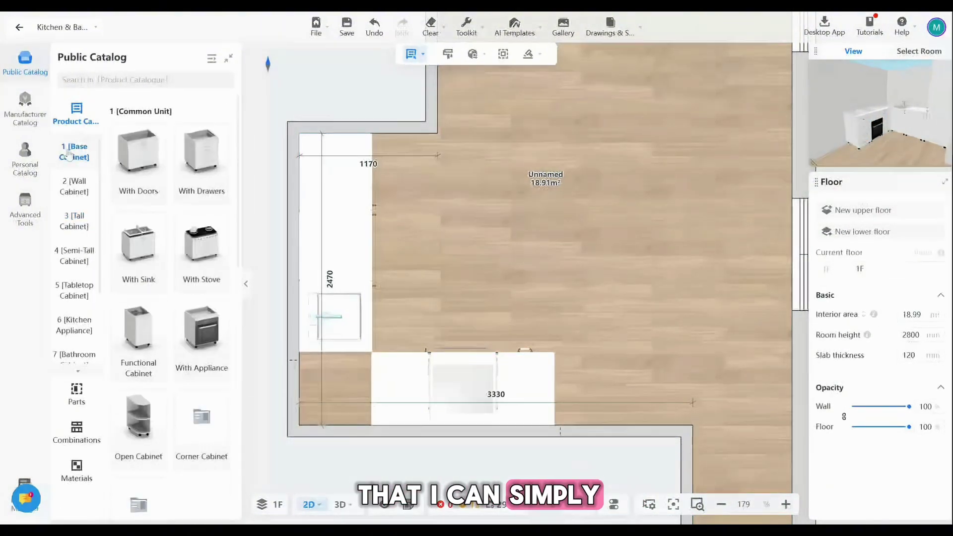
scroll(142, 298, down, 2)
click(144, 301)
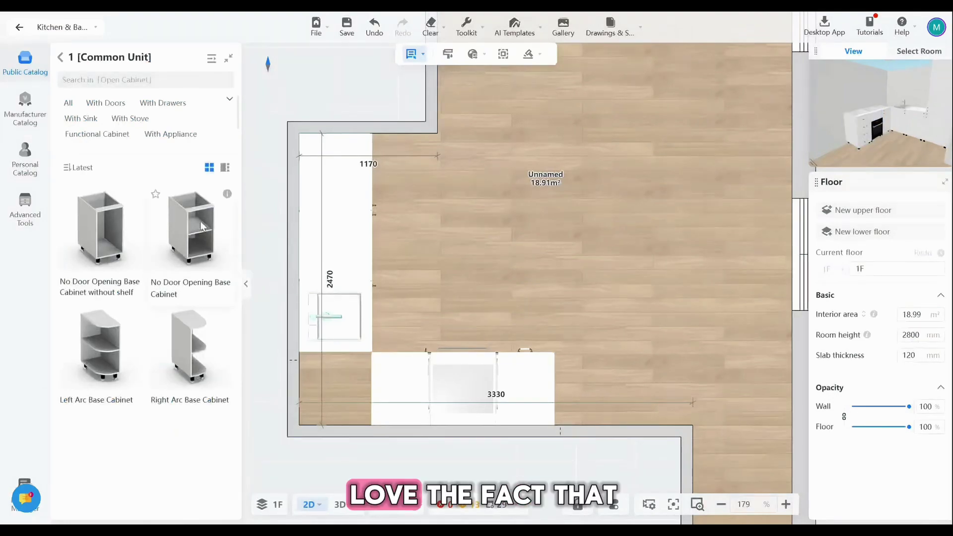
drag(191, 231, 336, 388)
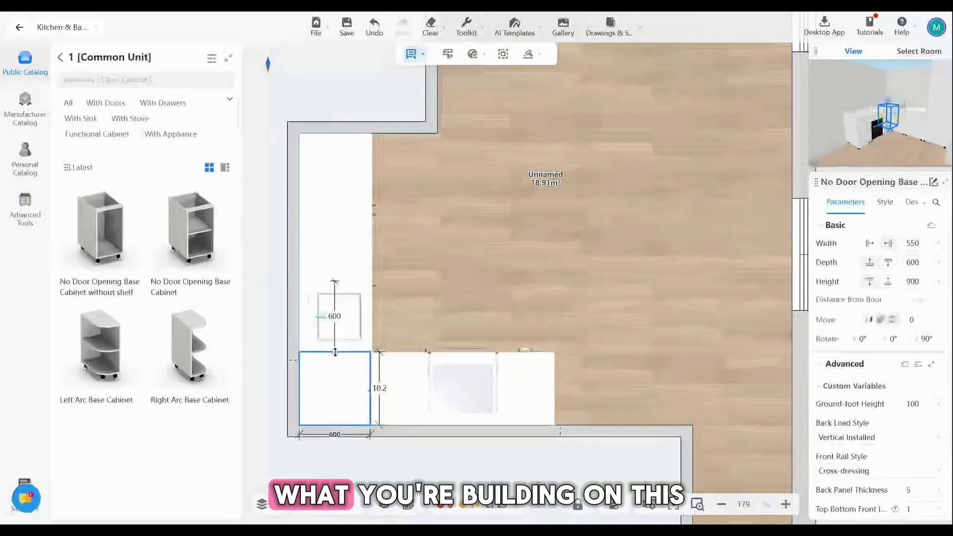
click(335, 388)
scroll(381, 378, up, 3)
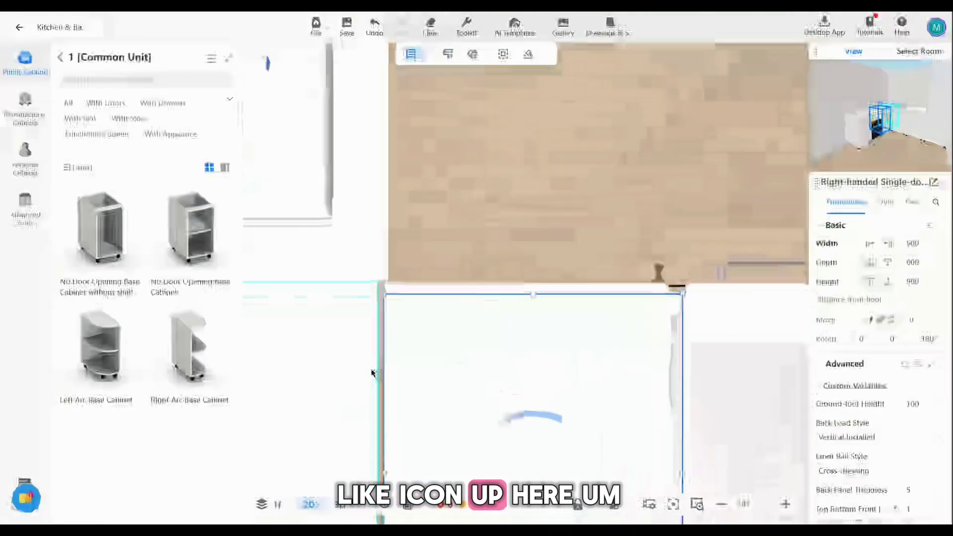
scroll(403, 372, up, 2)
scroll(397, 277, down, 3)
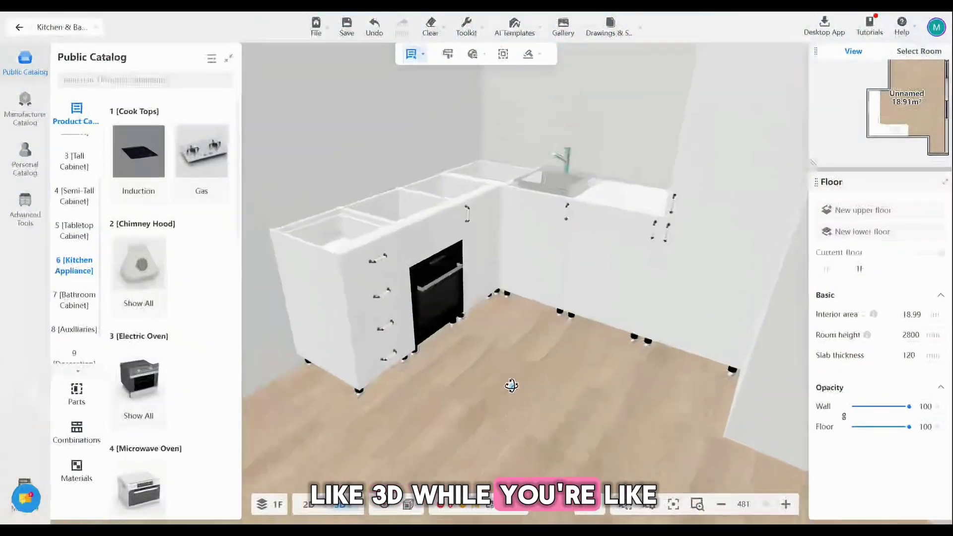
mouse_move(511, 385)
mouse_down()
mouse_move(542, 375)
mouse_move(450, 363)
mouse_move(534, 365)
mouse_up()
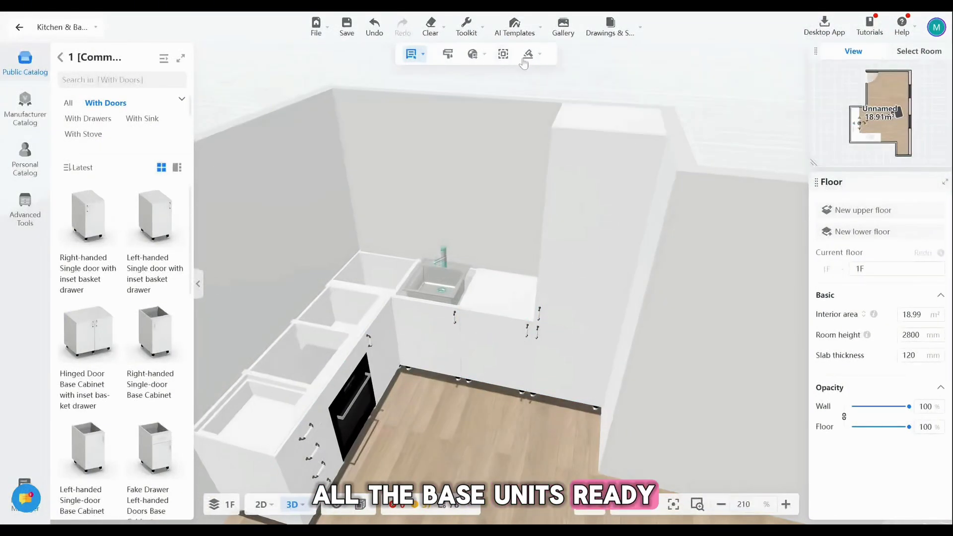
- Start a countertop over the cabinets and search its material catalog for stone
click(528, 56)
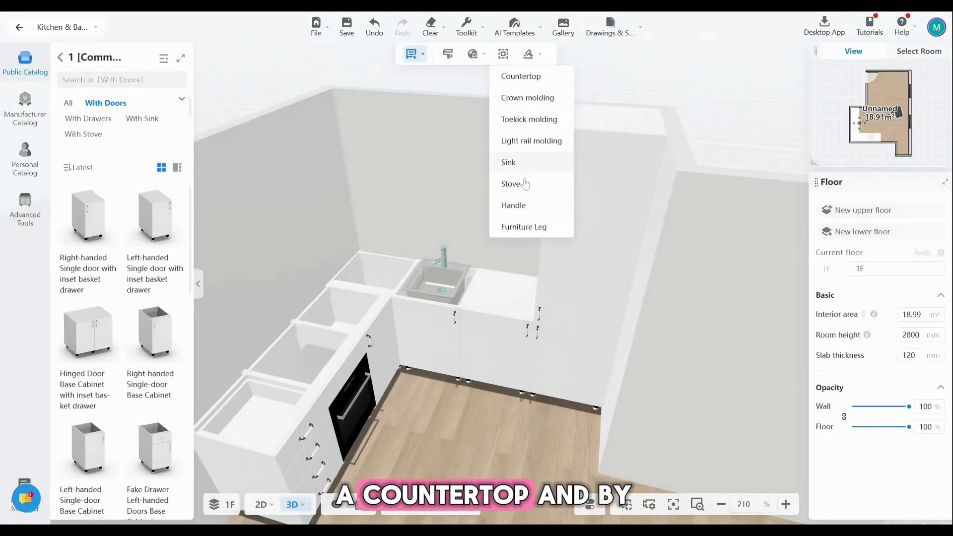
click(524, 80)
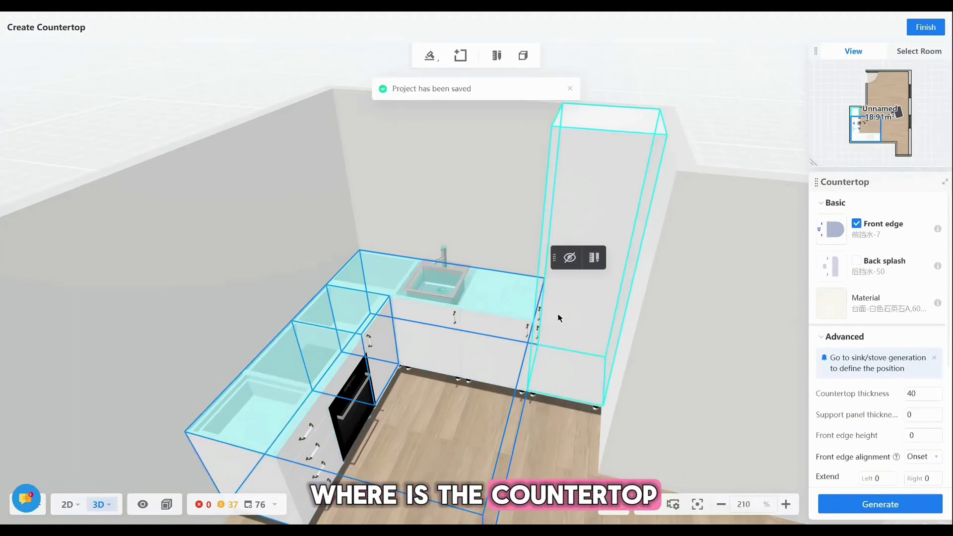
click(833, 306)
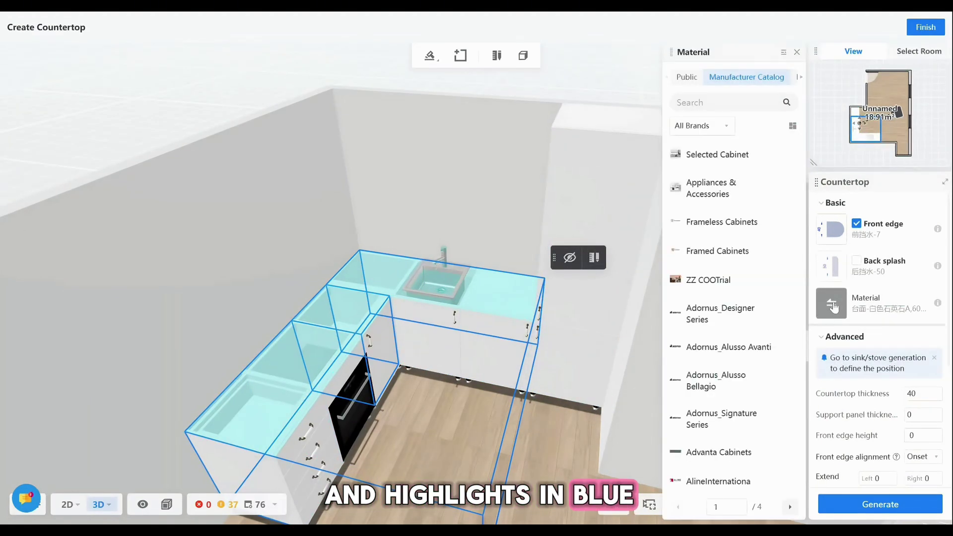
click(714, 101)
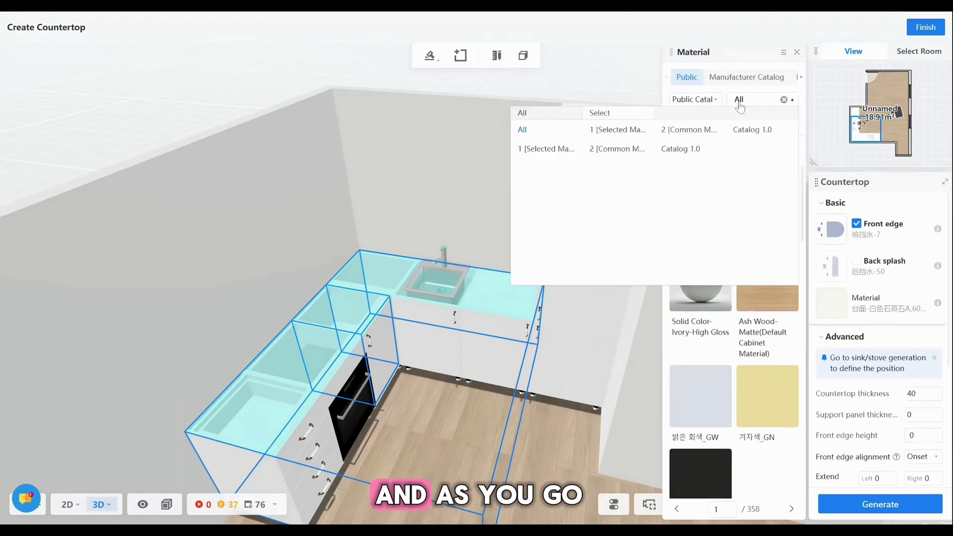
click(522, 130)
text(worktop)
- Apply the Artificial Stone material and generate the L-shaped countertop
key(Return)
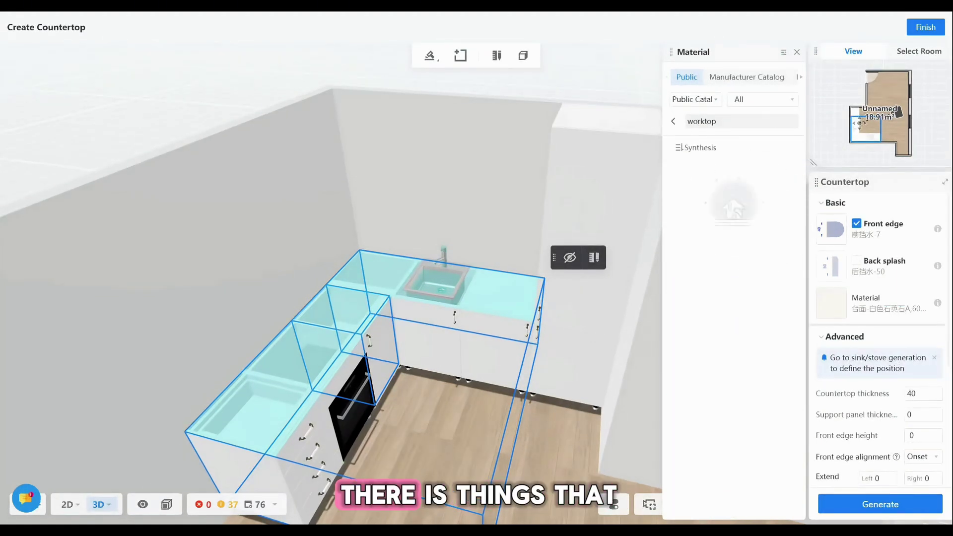
text(stone)
key(Return)
click(784, 315)
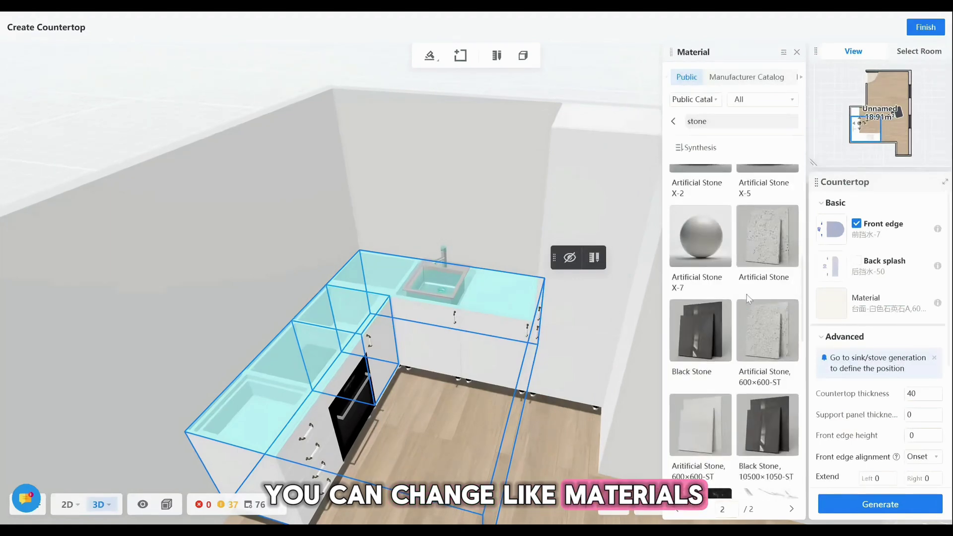
scroll(880, 354, down, 3)
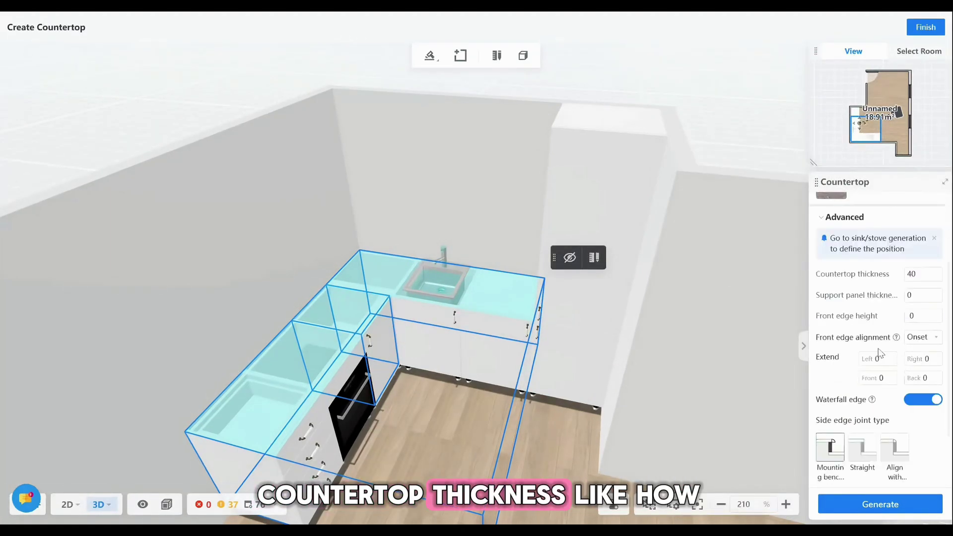
text(20)
scroll(889, 326, down, 2)
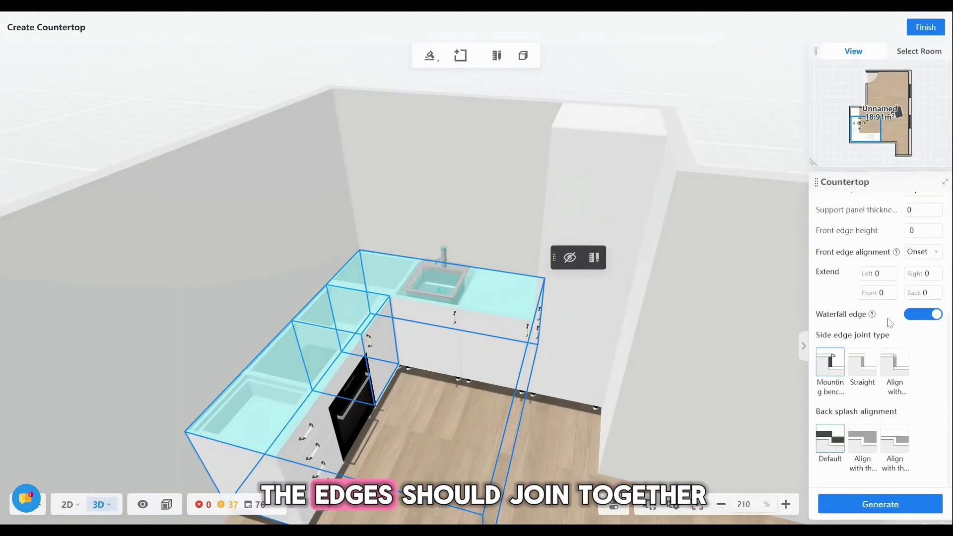
click(894, 506)
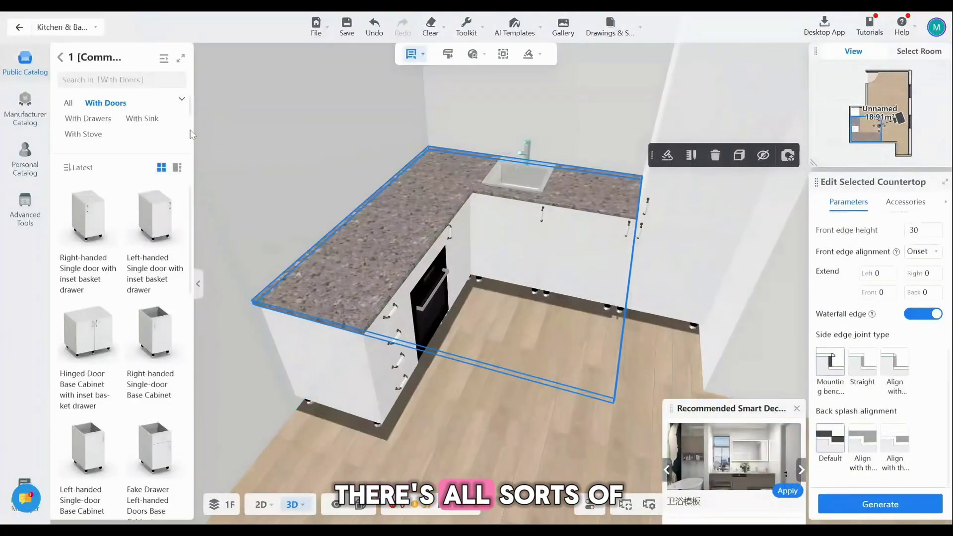
- Switch to the 2D plan and browse wall cabinets with doors in the catalog
click(261, 504)
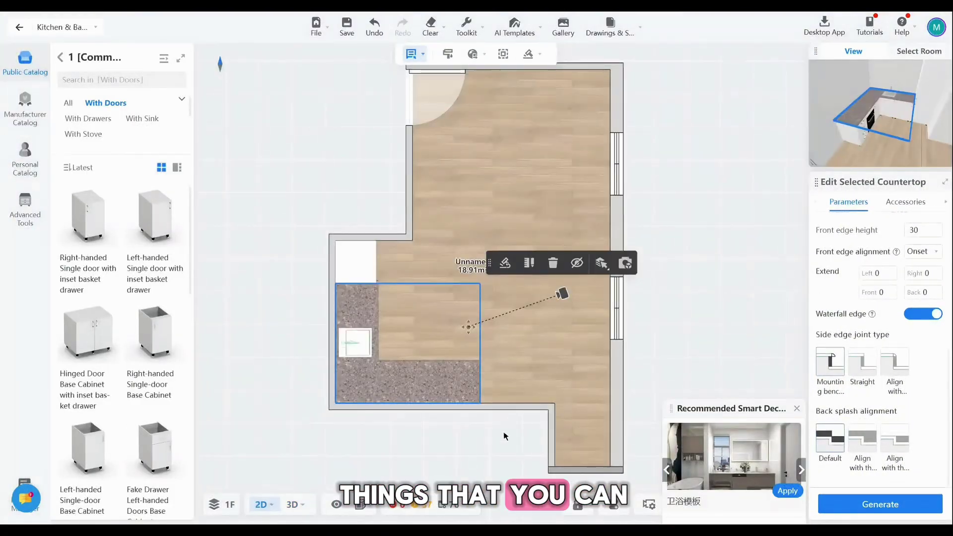
click(61, 57)
click(79, 188)
click(131, 128)
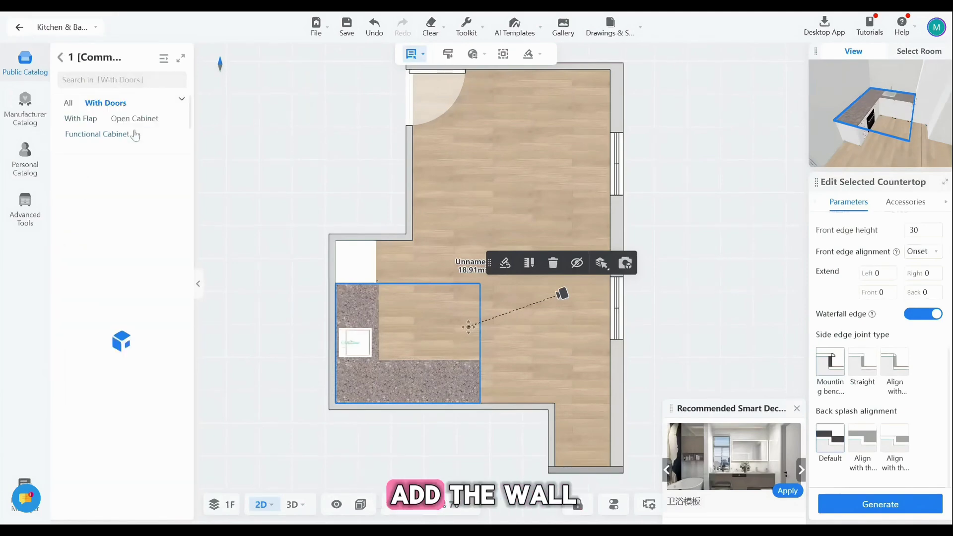
scroll(147, 244, down, 3)
scroll(105, 272, down, 3)
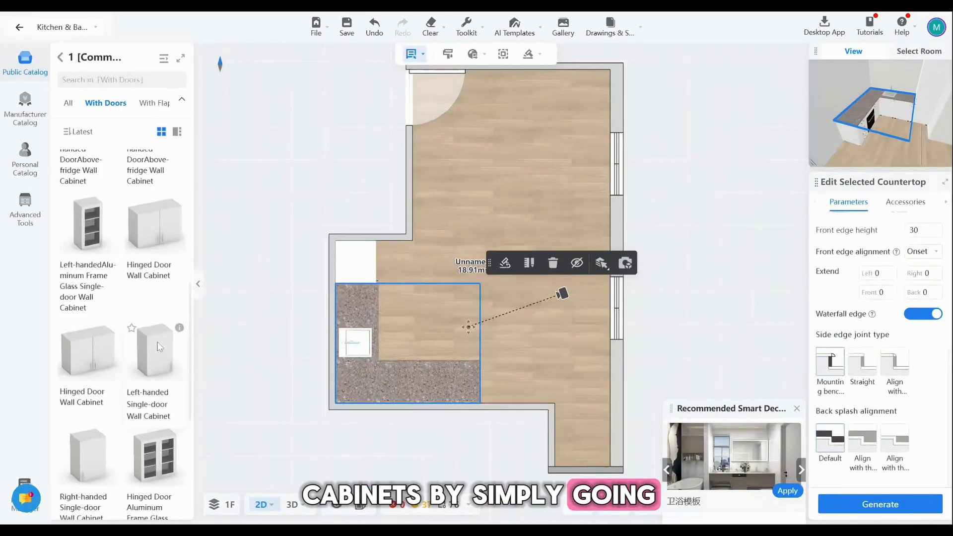
drag(87, 454, 392, 393)
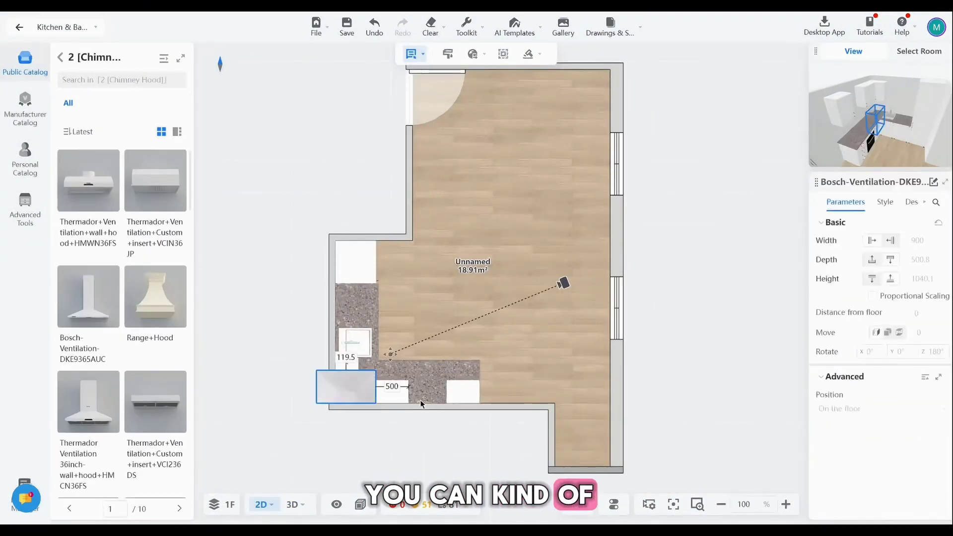
- Reposition the range hood along the wall and check the wall cabinets' sizes
click(346, 386)
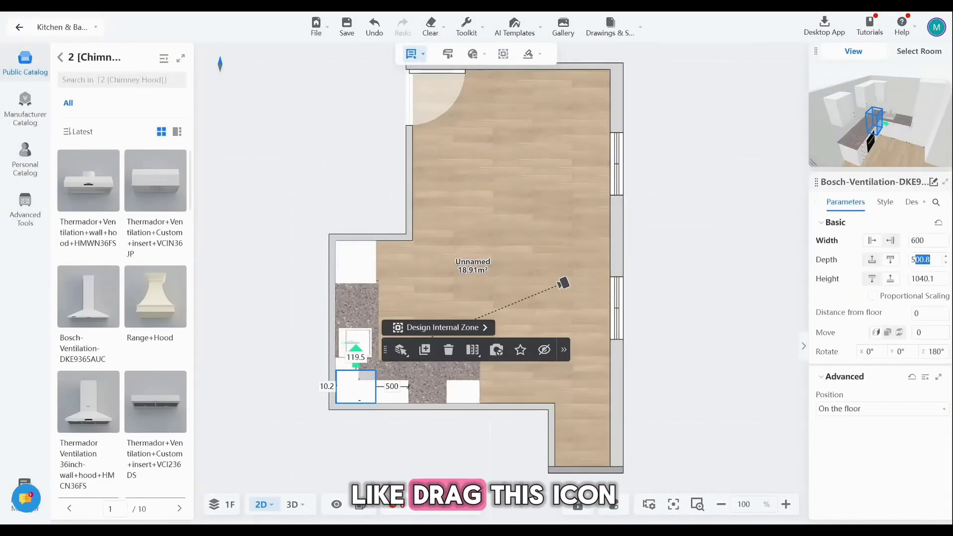
drag(346, 387, 425, 394)
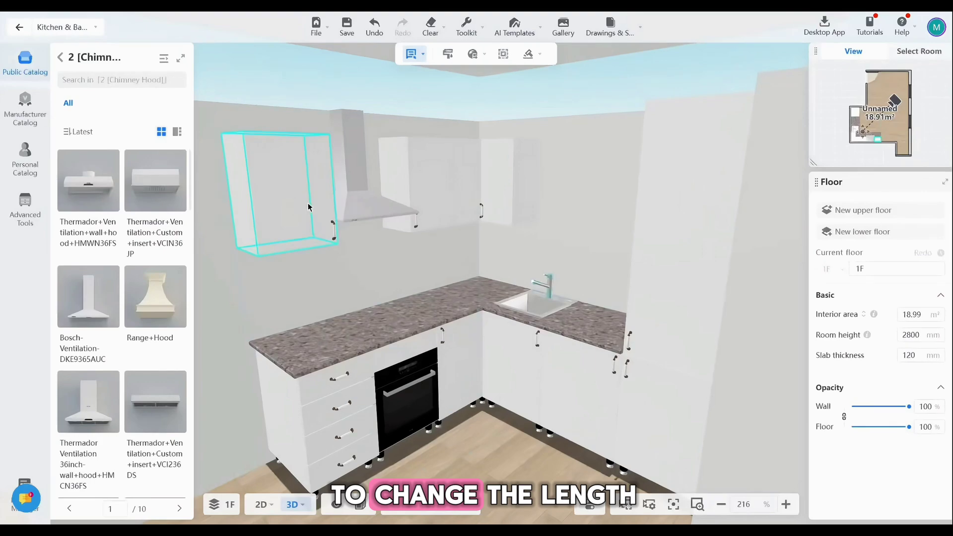
click(309, 207)
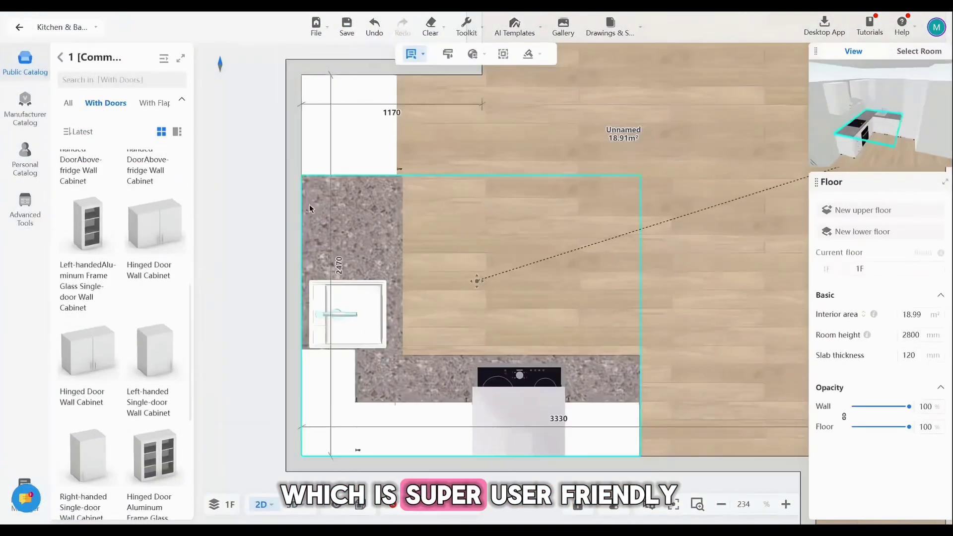
click(310, 209)
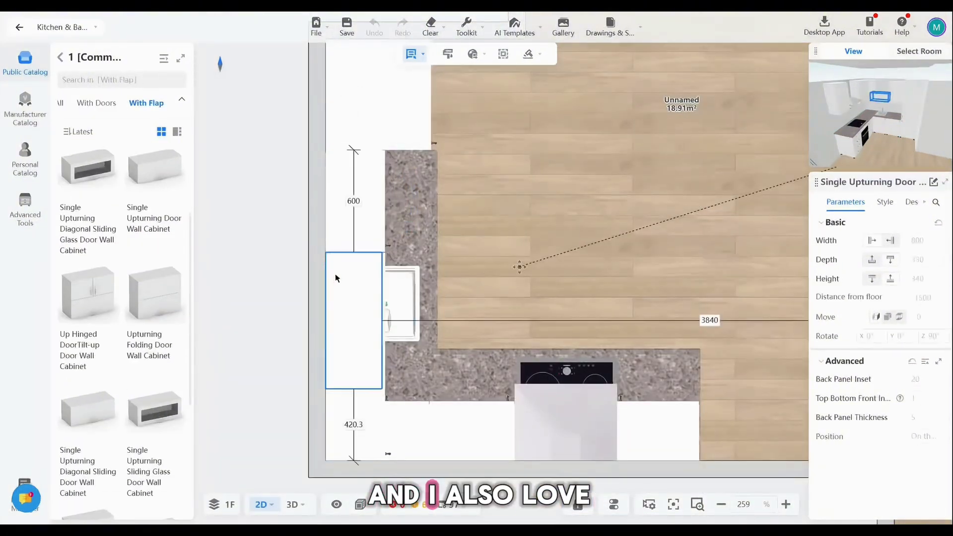
click(499, 309)
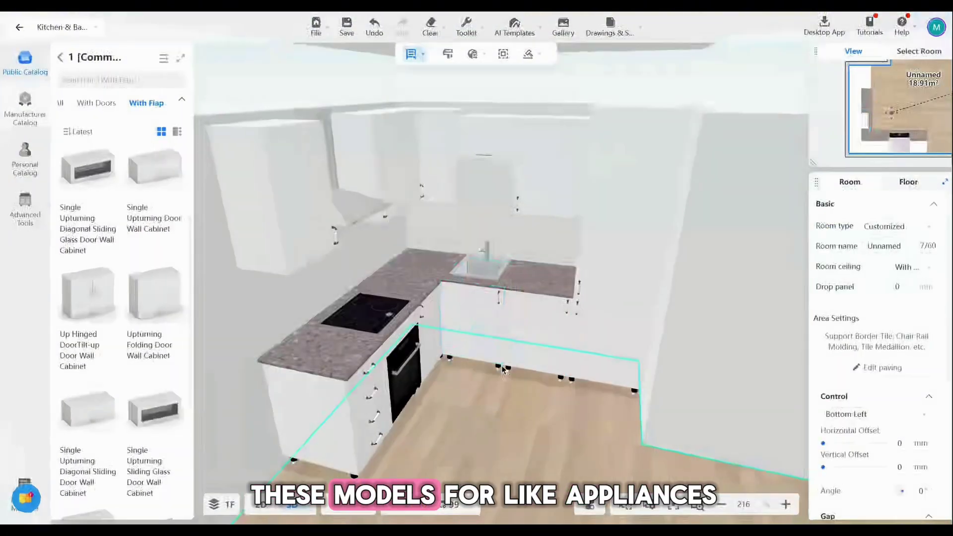
- Orbit to an eye-level 3D view of the kitchen before auto-generating parts
mouse_move(503, 369)
mouse_down()
mouse_move(535, 351)
mouse_move(519, 355)
mouse_move(460, 265)
mouse_up()
mouse_move(452, 221)
mouse_down()
mouse_move(521, 260)
mouse_move(682, 308)
mouse_up()
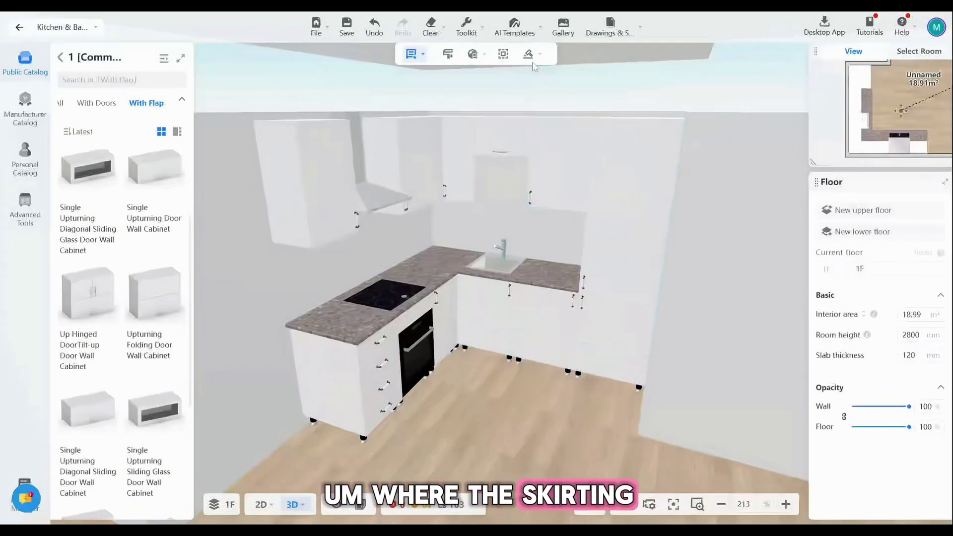
mouse_move(528, 54)
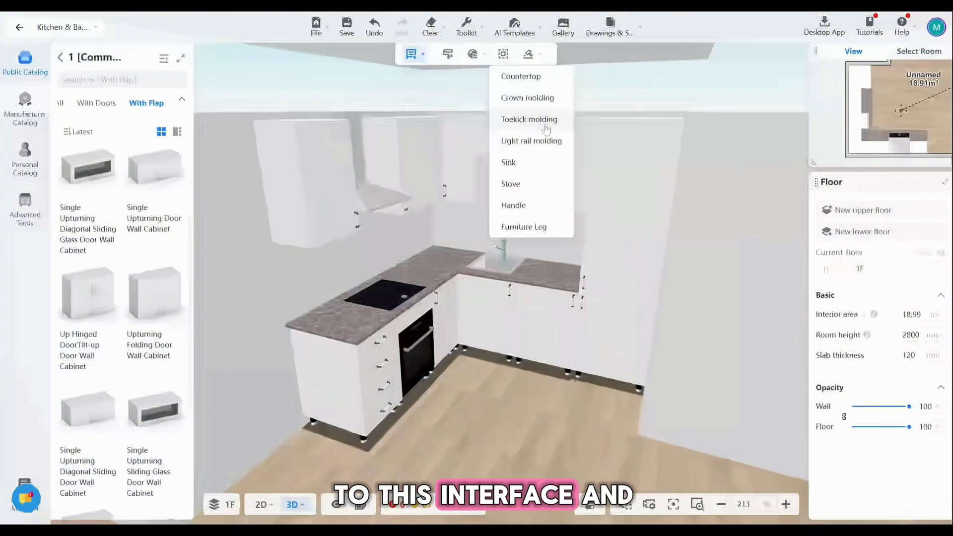
- Generate a toekick molding in a public style with a Finish Sheet material under the base cabinets
click(530, 120)
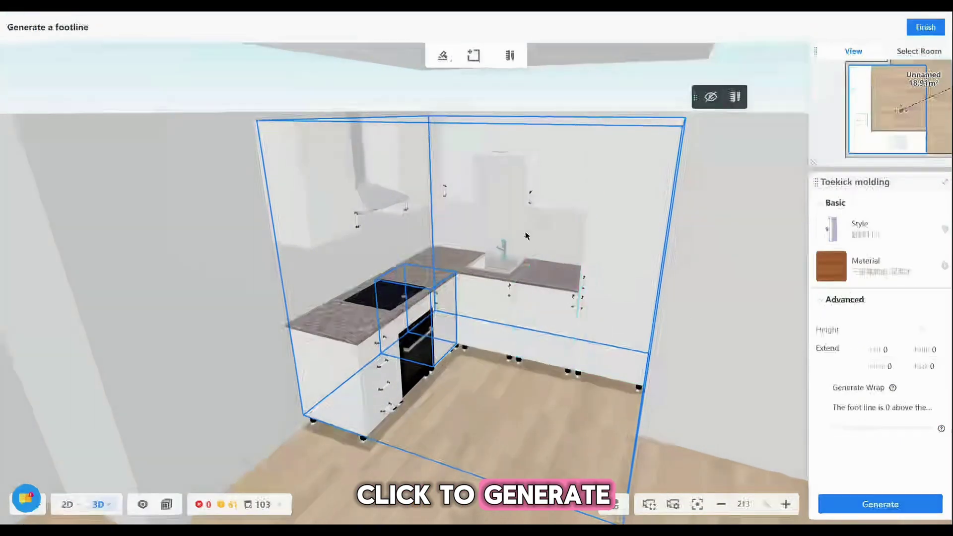
click(833, 237)
click(693, 77)
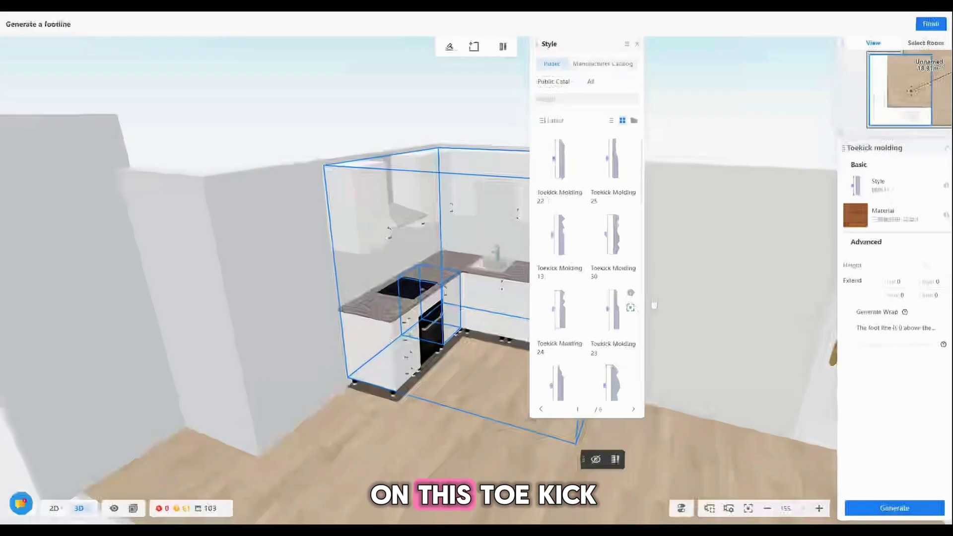
drag(645, 234, 648, 325)
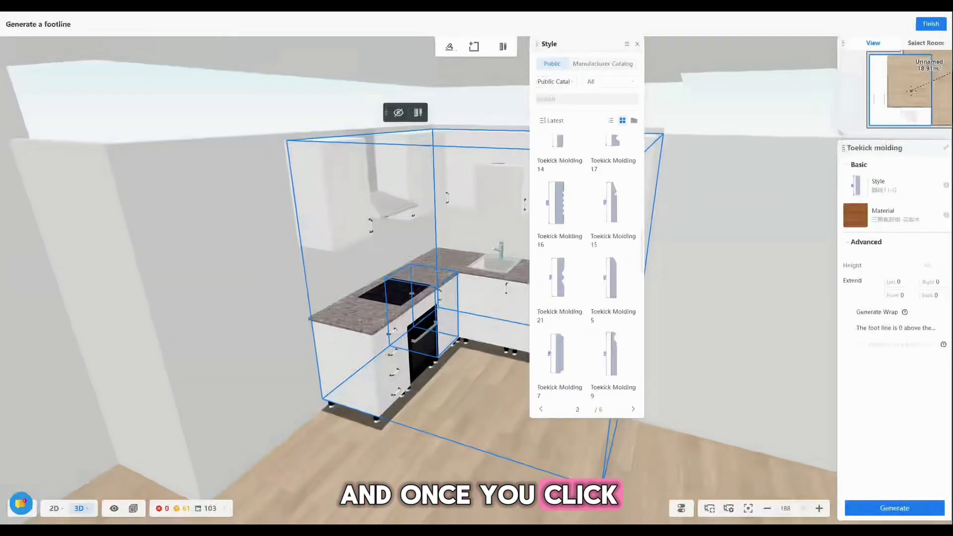
click(612, 277)
click(857, 215)
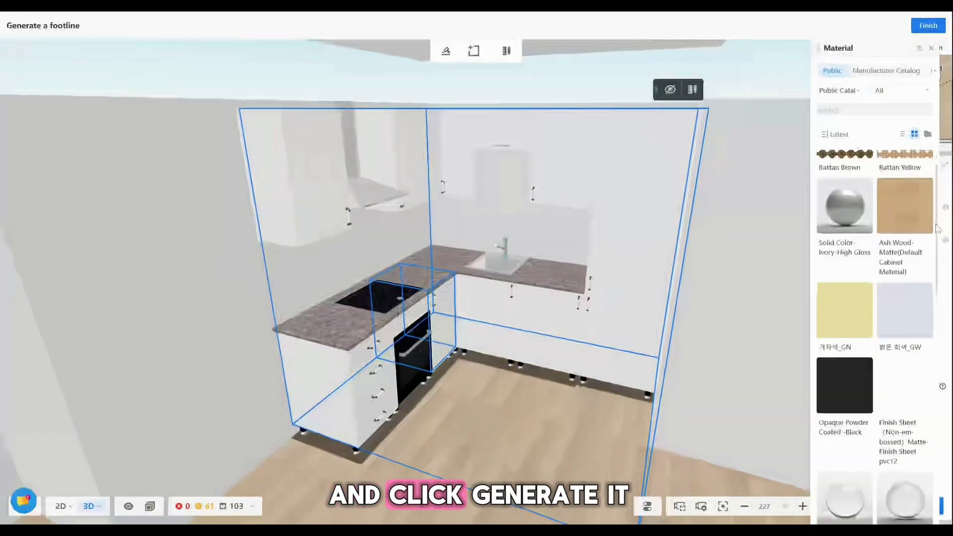
click(805, 386)
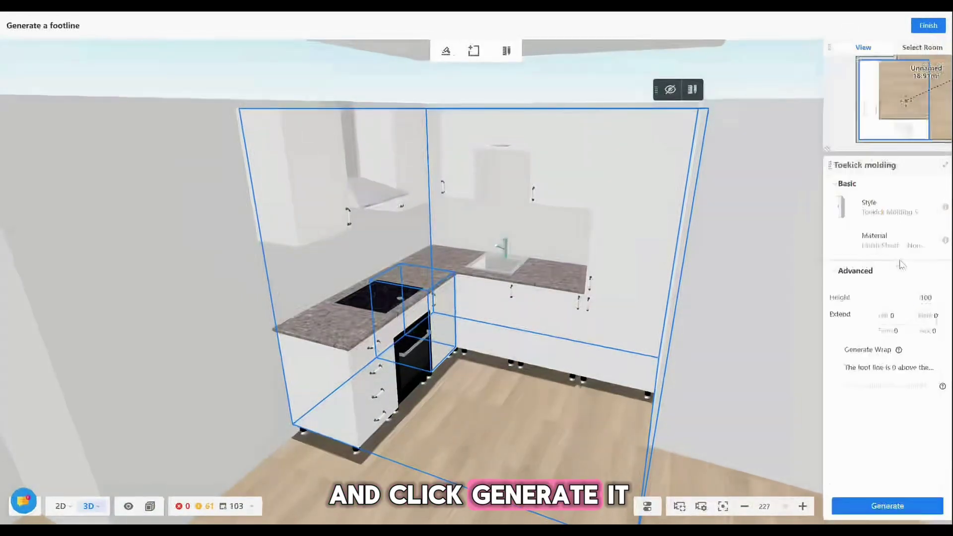
click(902, 506)
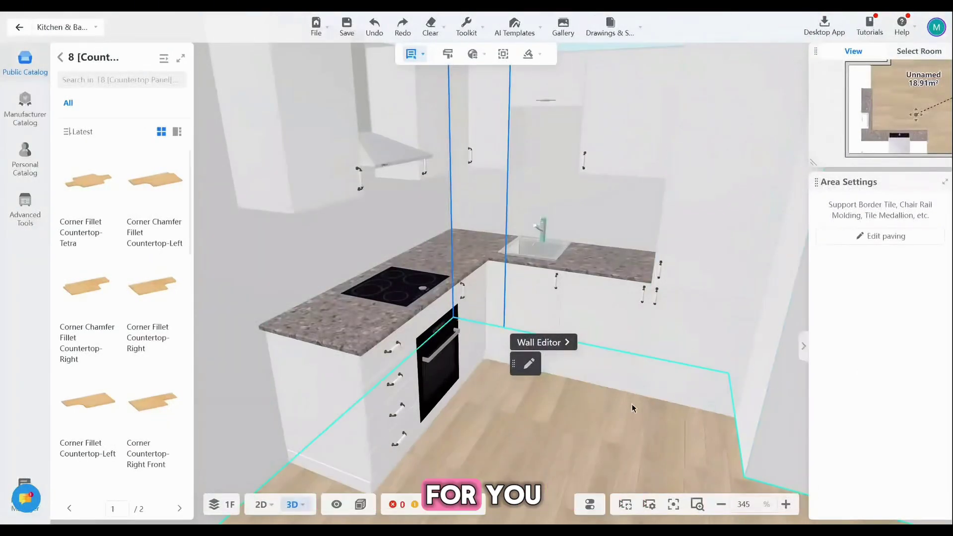
- Give the countertop a Back Splash-60 back splash from the public models and review it in 3D
click(347, 332)
click(856, 280)
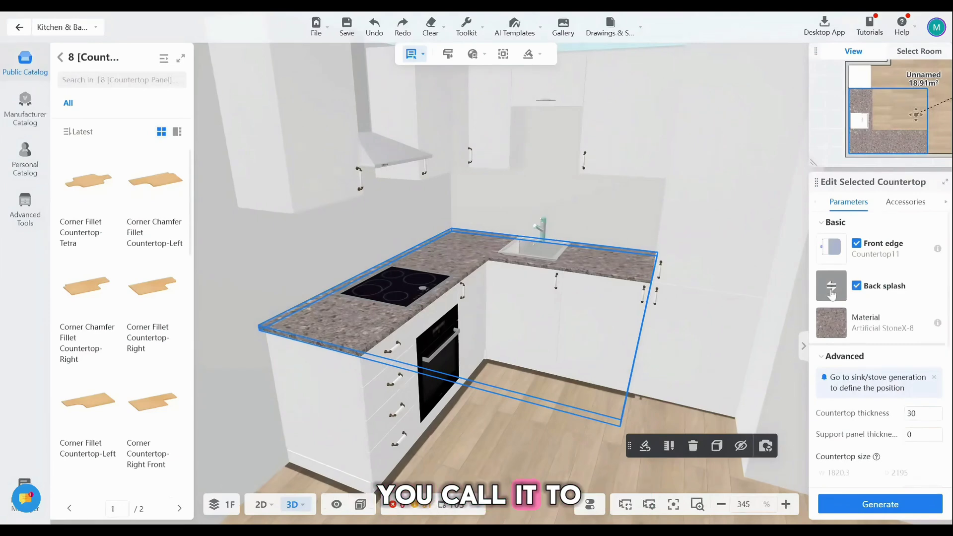
click(832, 288)
click(691, 76)
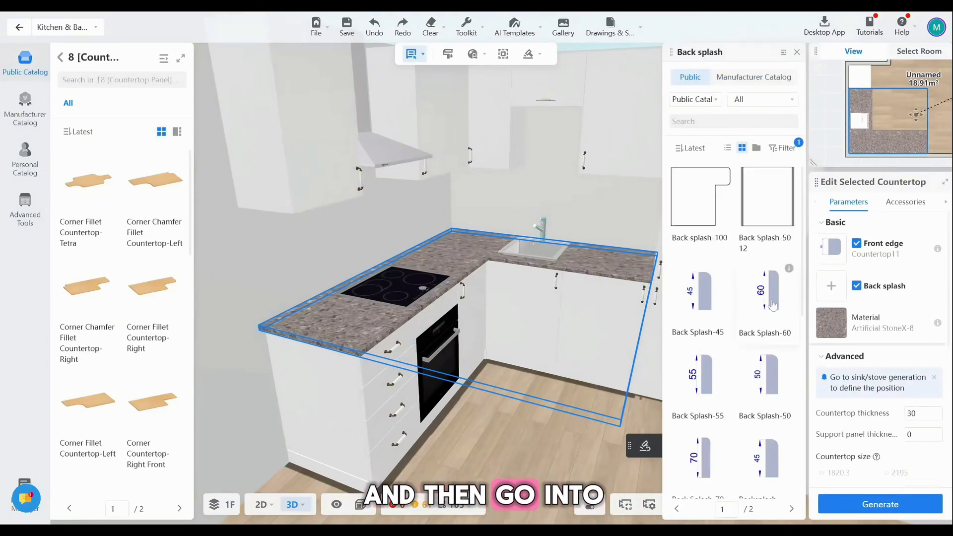
click(769, 298)
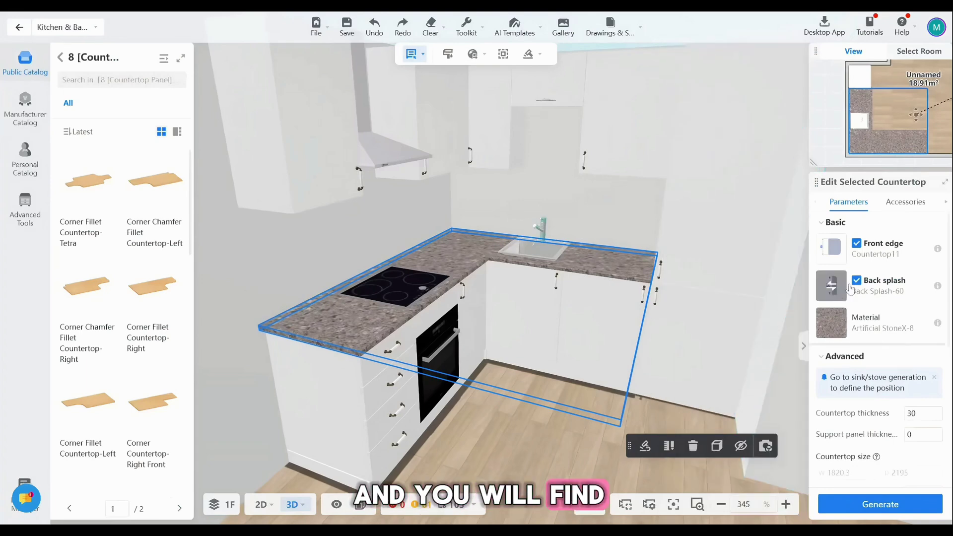
scroll(891, 357, down, 3)
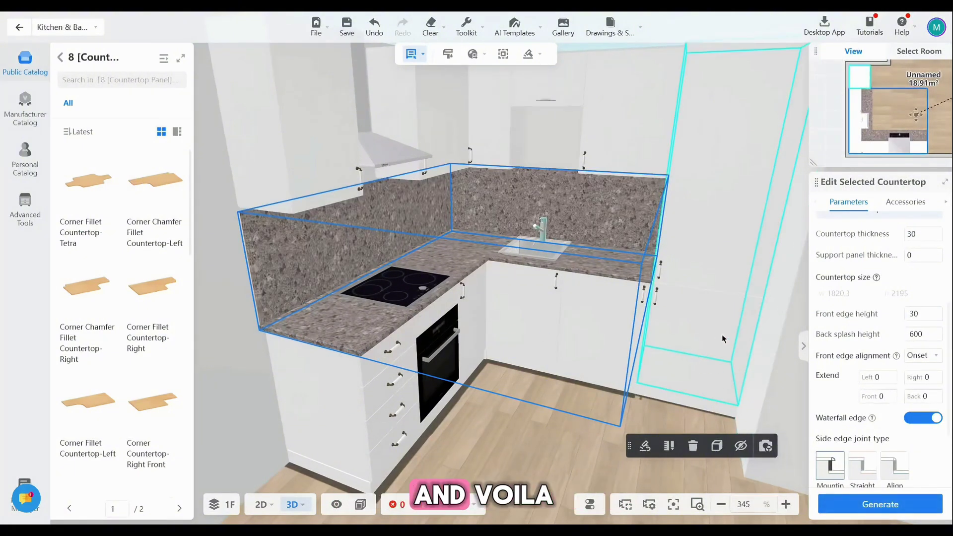
click(557, 444)
drag(557, 445, 486, 386)
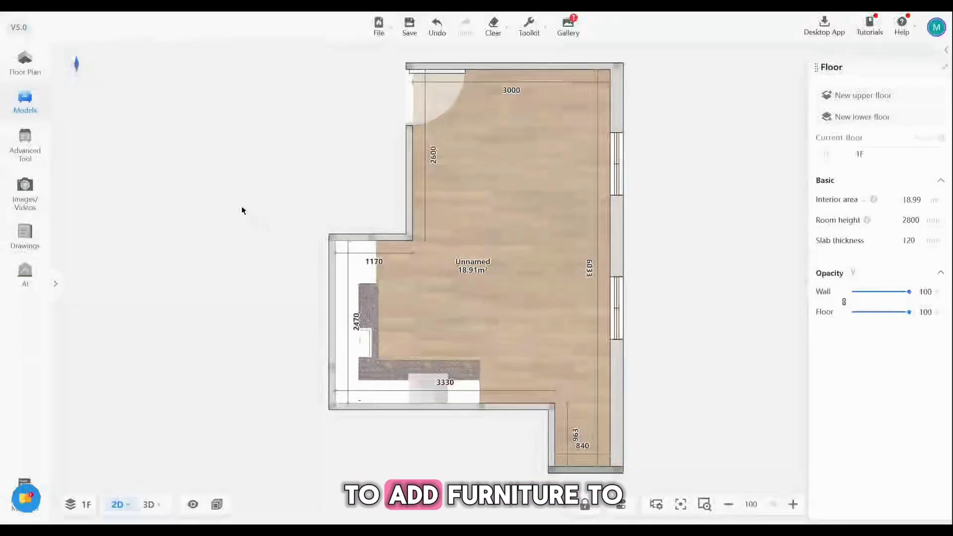
- Browse Furniture > Seats & Sofas in the model catalogue and clear the Mario Bellini search
click(27, 107)
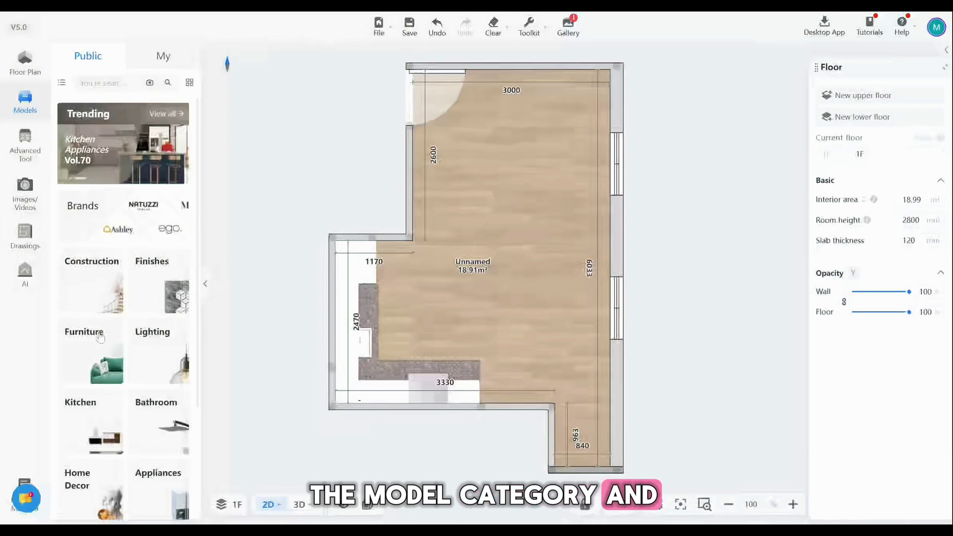
click(88, 363)
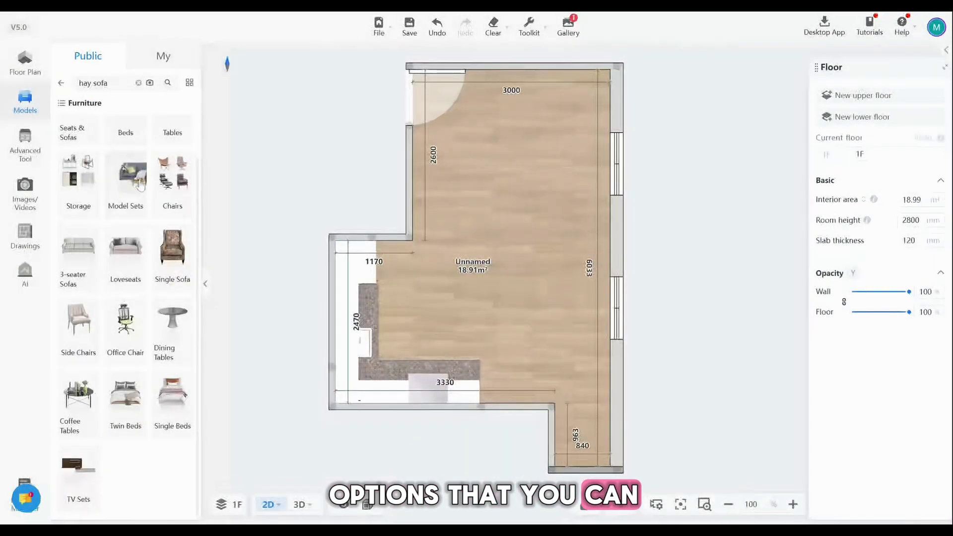
click(76, 160)
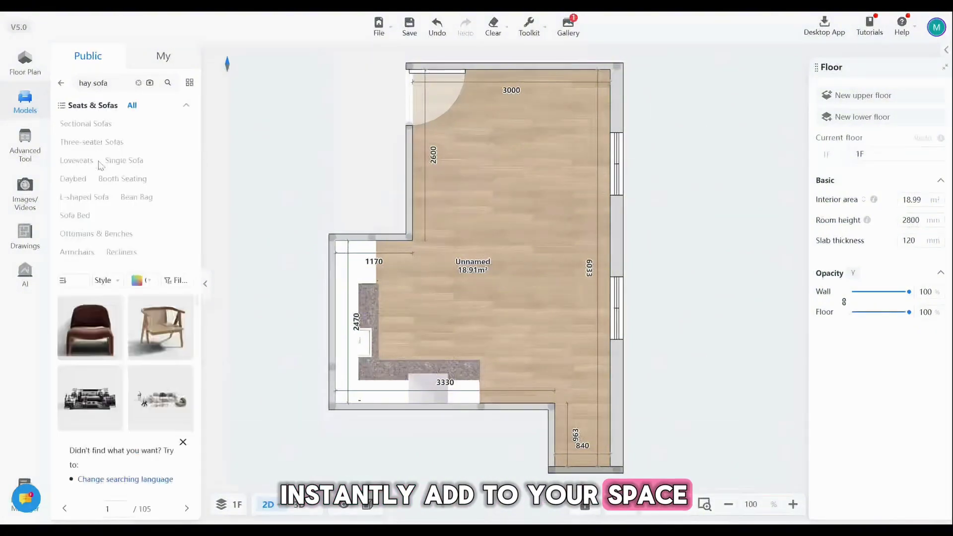
scroll(127, 224, down, 3)
scroll(142, 261, down, 3)
scroll(145, 281, down, 3)
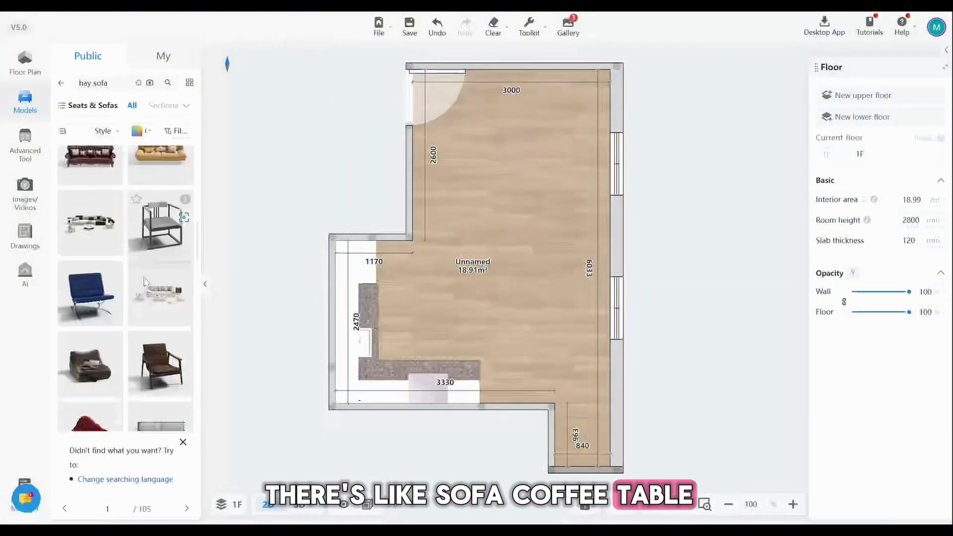
scroll(145, 281, down, 3)
scroll(149, 246, down, 3)
scroll(152, 208, down, 3)
scroll(156, 175, down, 3)
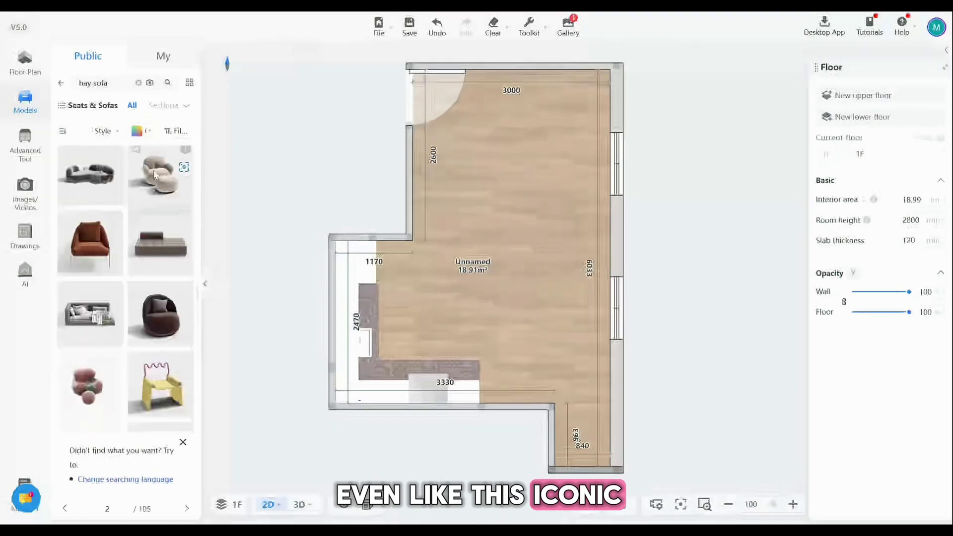
scroll(153, 194, down, 3)
scroll(142, 224, down, 3)
scroll(130, 254, down, 3)
scroll(116, 297, down, 3)
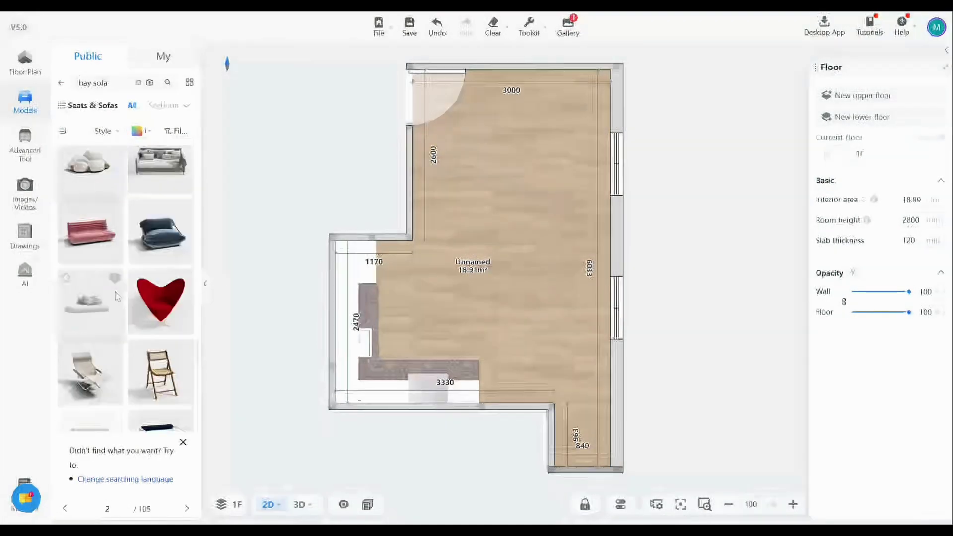
scroll(172, 287, down, 3)
scroll(153, 282, down, 3)
scroll(139, 277, down, 3)
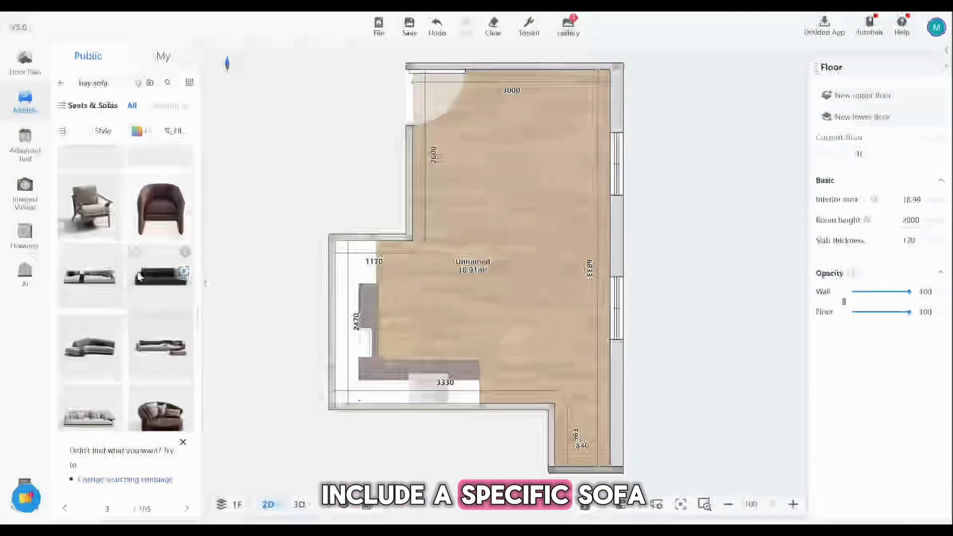
scroll(142, 277, down, 2)
scroll(153, 276, down, 2)
scroll(164, 276, down, 2)
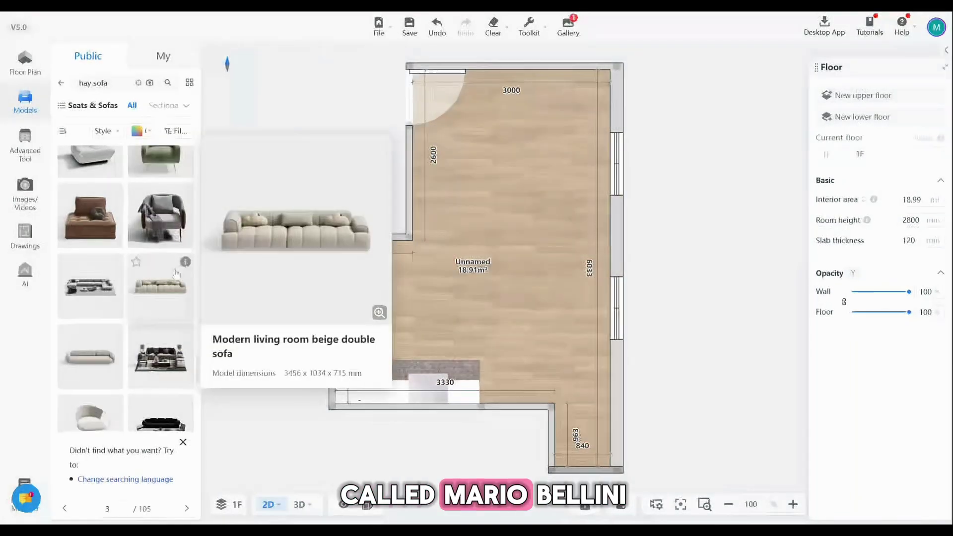
scroll(177, 275, down, 2)
scroll(115, 264, down, 2)
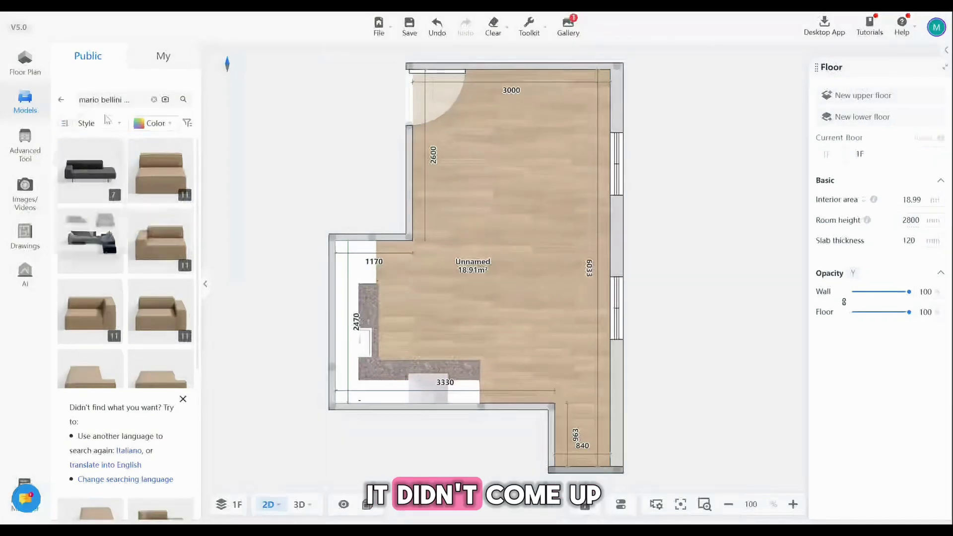
click(153, 100)
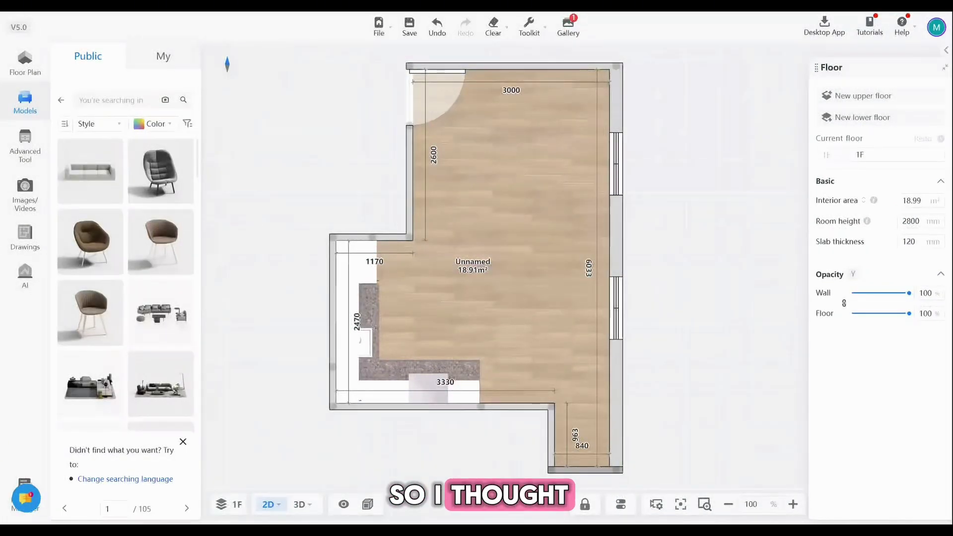
- Run an image search from a sofa picture and pick up the brown modular sofa
click(113, 99)
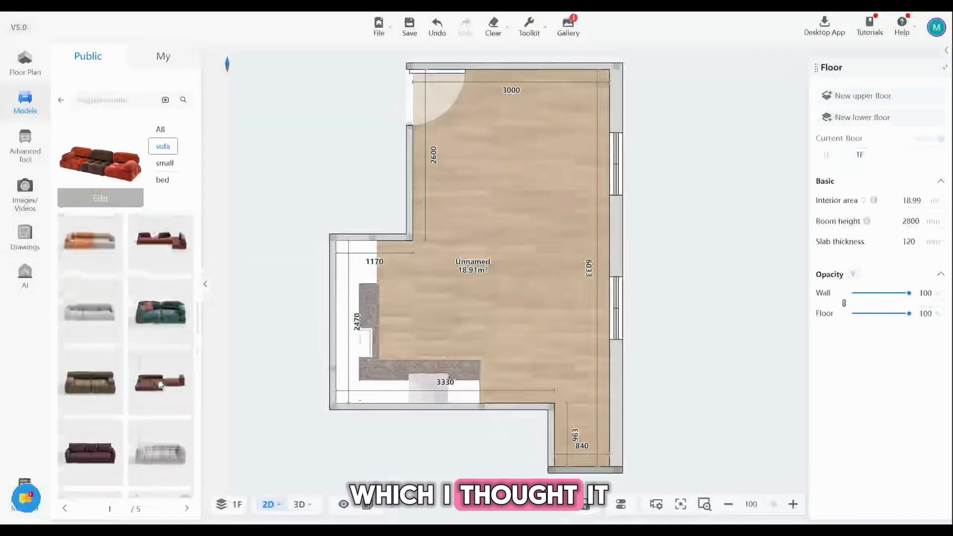
click(160, 383)
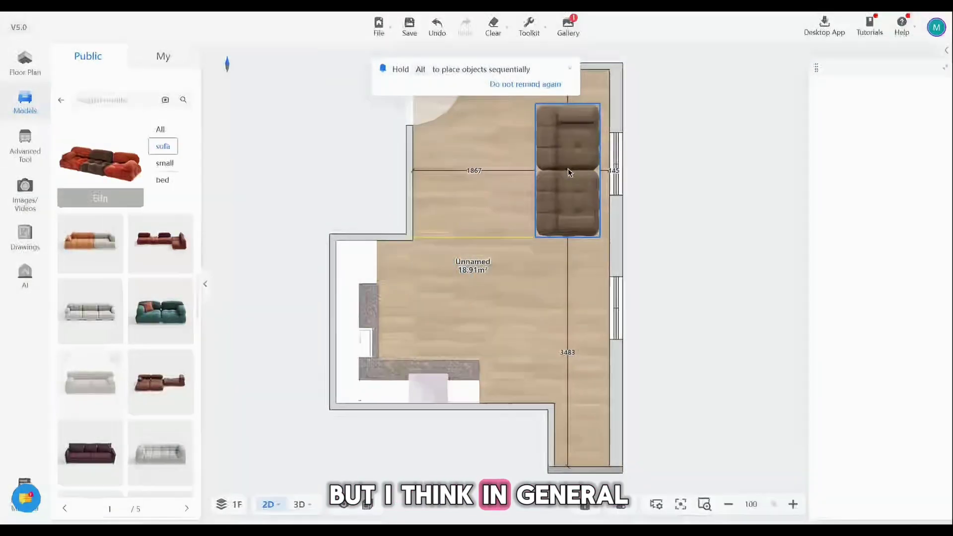
- Drop the sofa by the upper right wall and rotate it upright along that wall
click(570, 173)
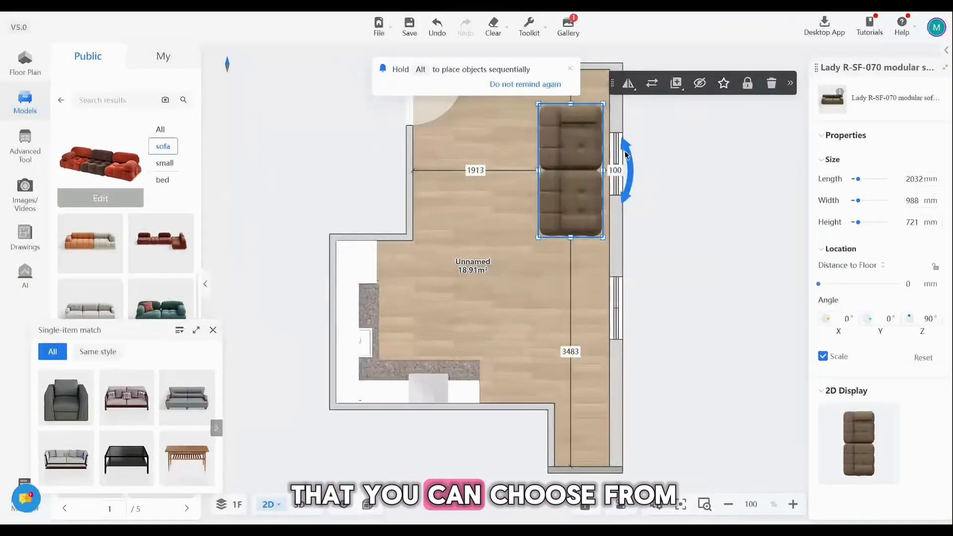
mouse_move(627, 154)
mouse_down()
mouse_move(547, 218)
mouse_move(526, 192)
mouse_up()
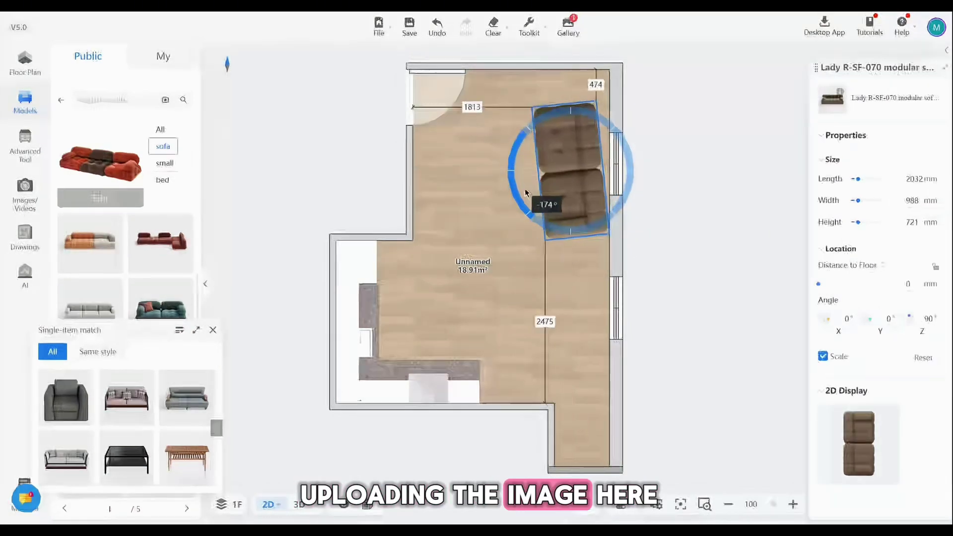
drag(525, 188, 522, 185)
click(676, 186)
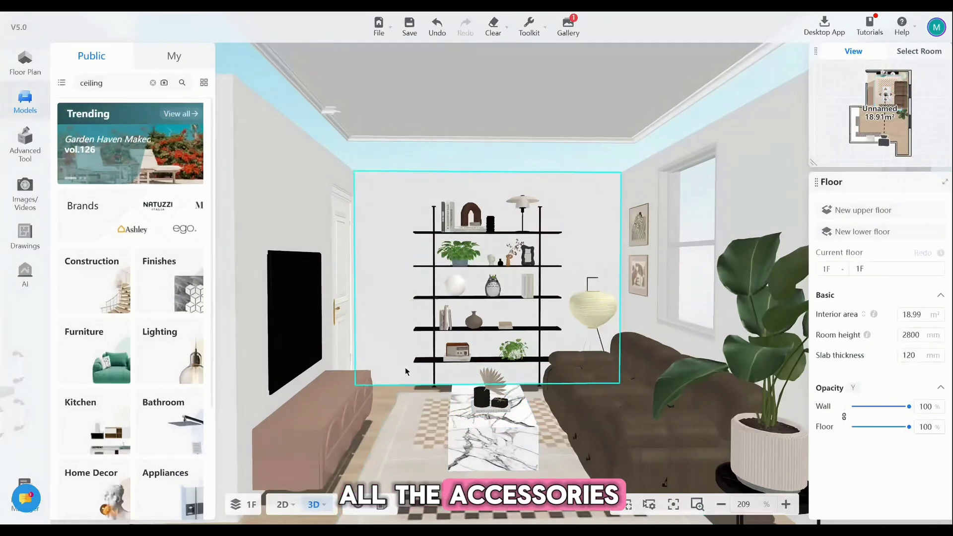
- Orbit up toward the ceiling and select it for the Ceiling Editor
drag(406, 371, 411, 381)
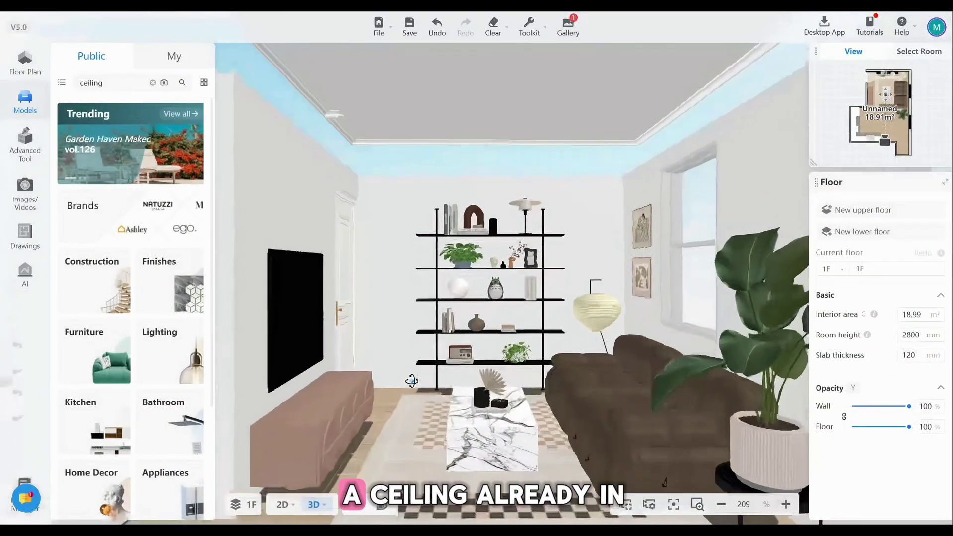
drag(407, 368, 415, 345)
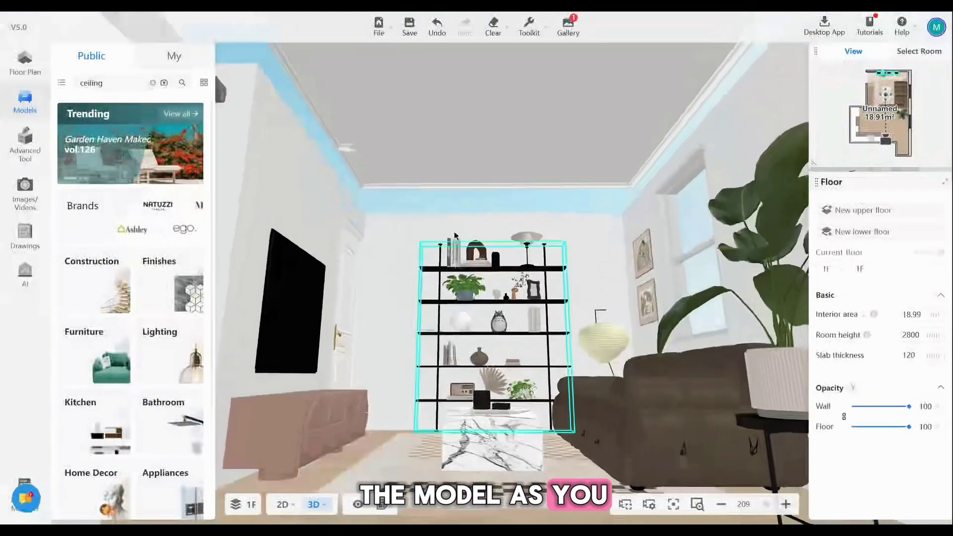
click(385, 139)
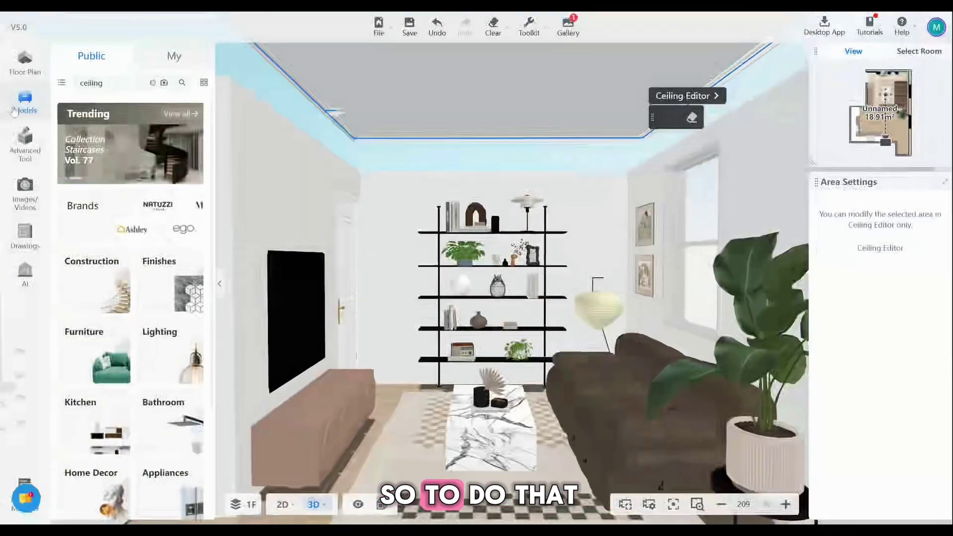
- Browse Construction > Parametric Ceilings and choose a rectangular suspended ceiling design
click(96, 279)
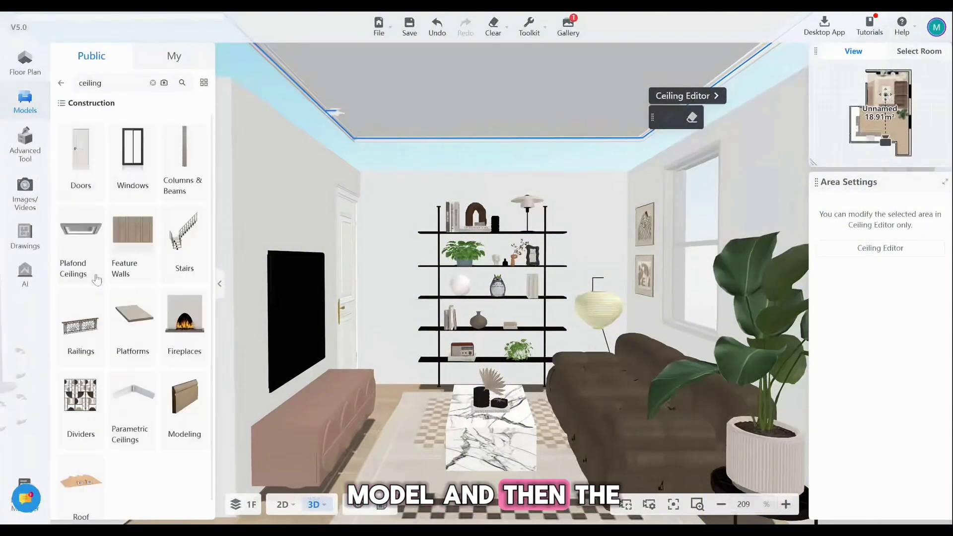
scroll(137, 241, down, 1)
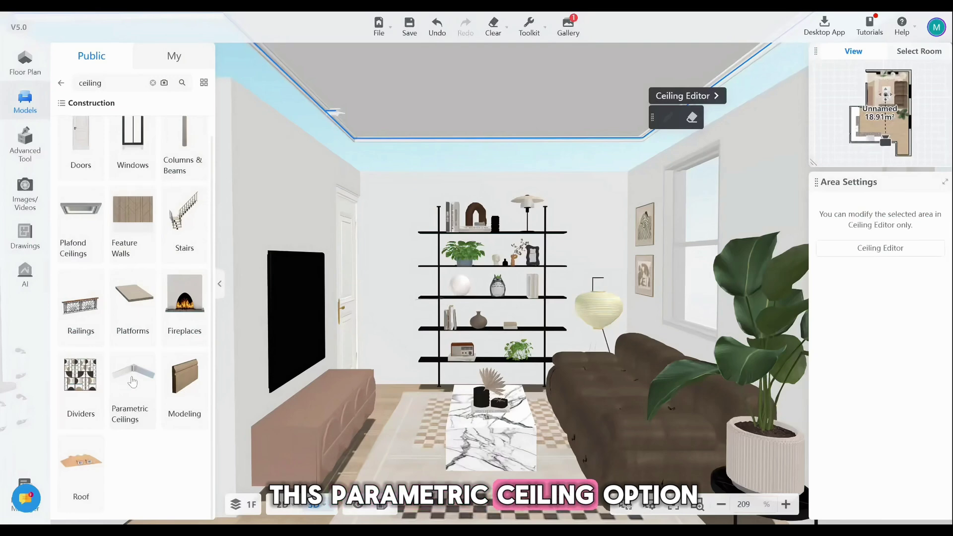
click(133, 387)
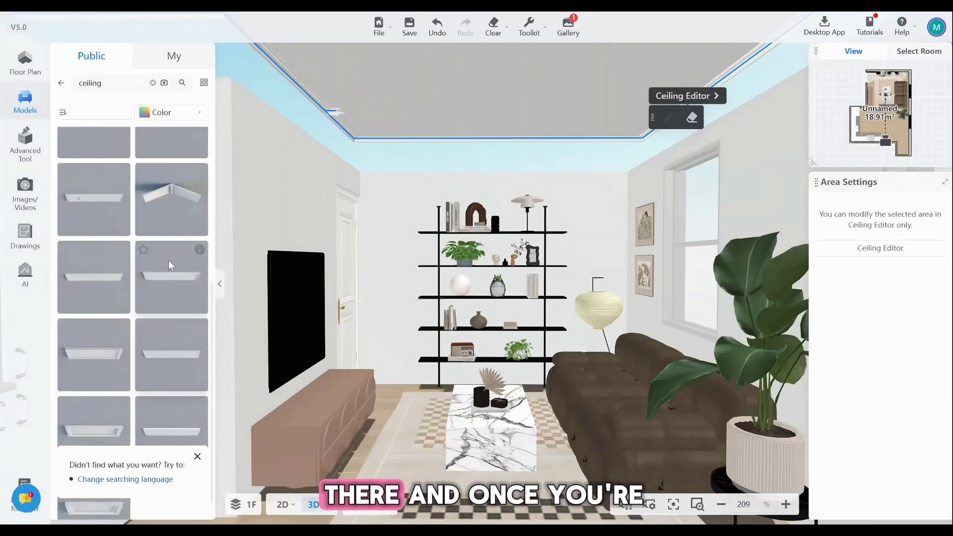
scroll(168, 256, down, 2)
scroll(164, 224, down, 2)
scroll(148, 188, down, 2)
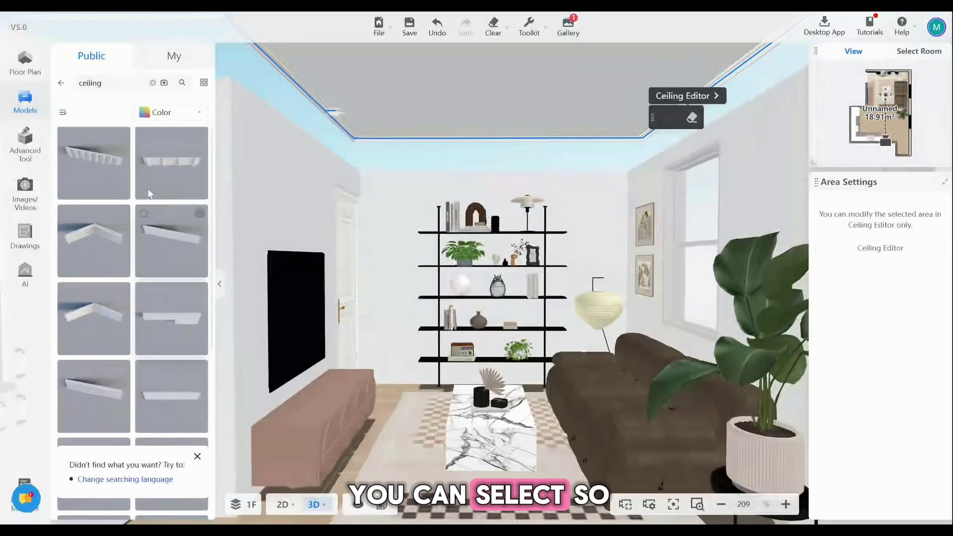
scroll(127, 180, down, 2)
scroll(175, 216, down, 2)
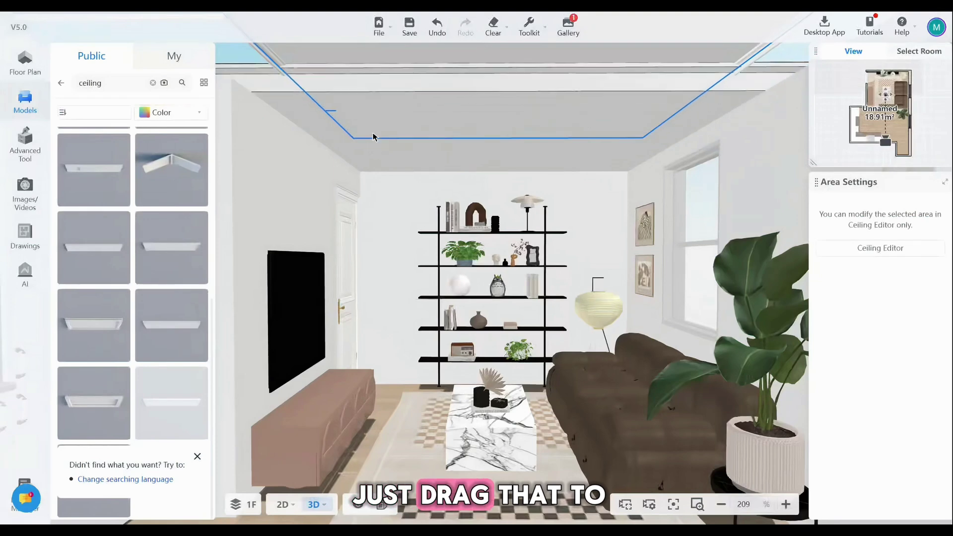
click(465, 117)
- Apply the rectangular suspended ceiling to the living room and lower it slightly
click(356, 136)
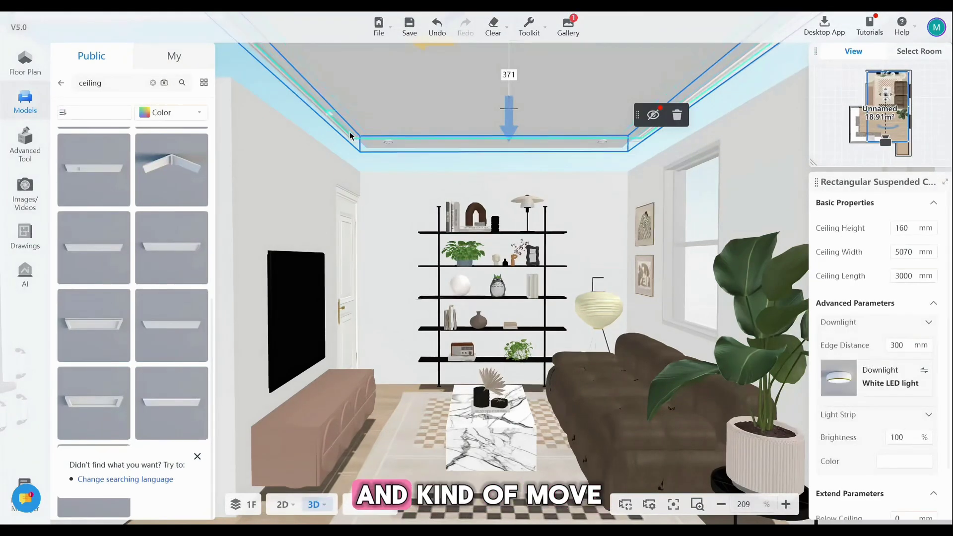
drag(507, 139, 505, 192)
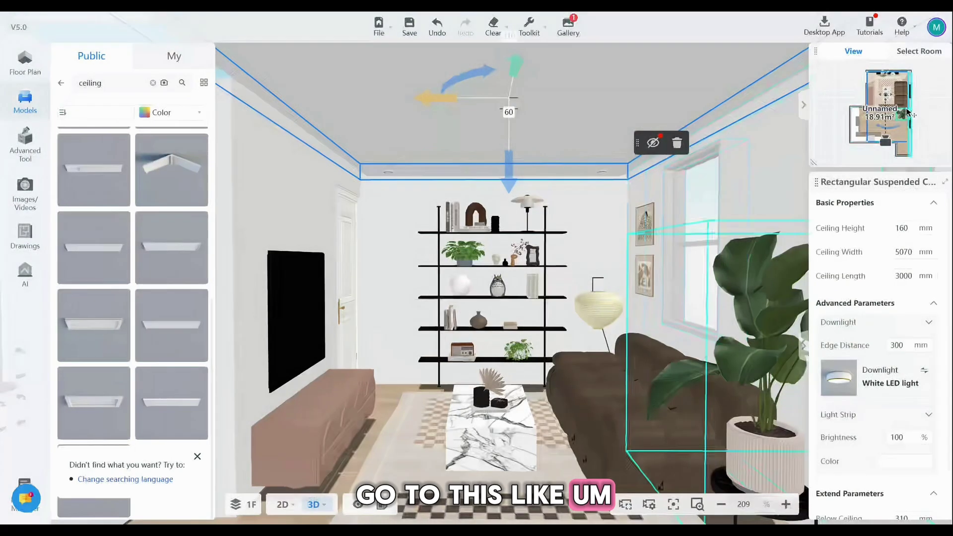
scroll(859, 348, down, 2)
- Try the gold ceiling light as downlight, then settle on Spot Light downlights
click(857, 320)
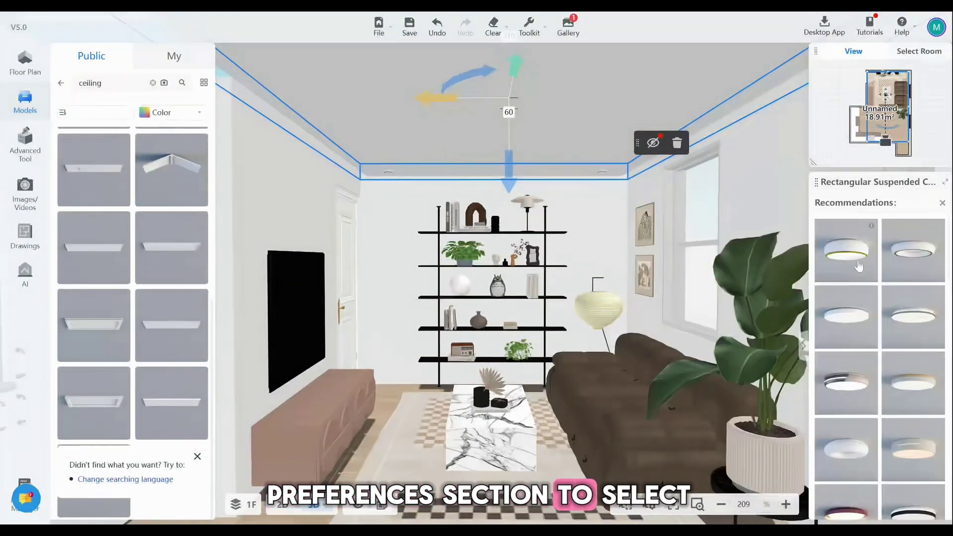
scroll(903, 384, down, 2)
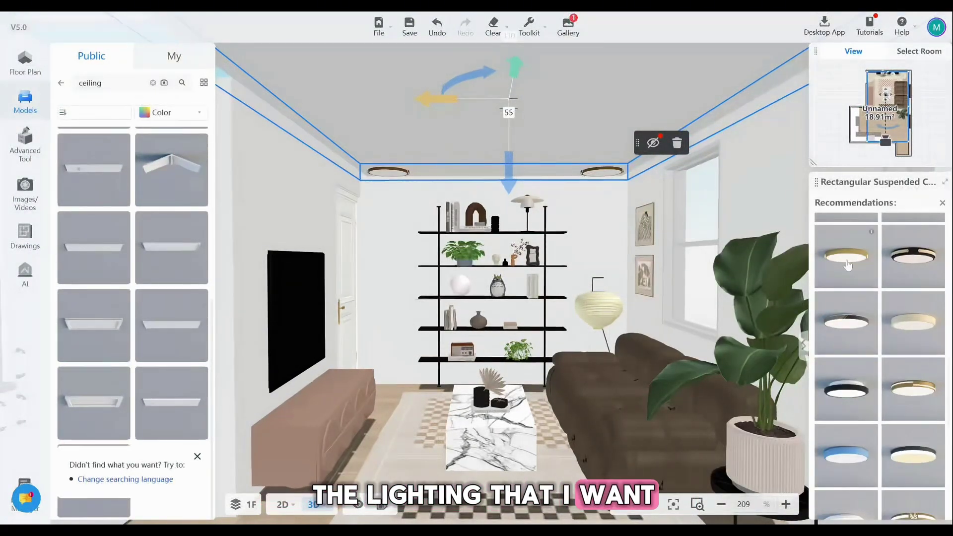
click(847, 262)
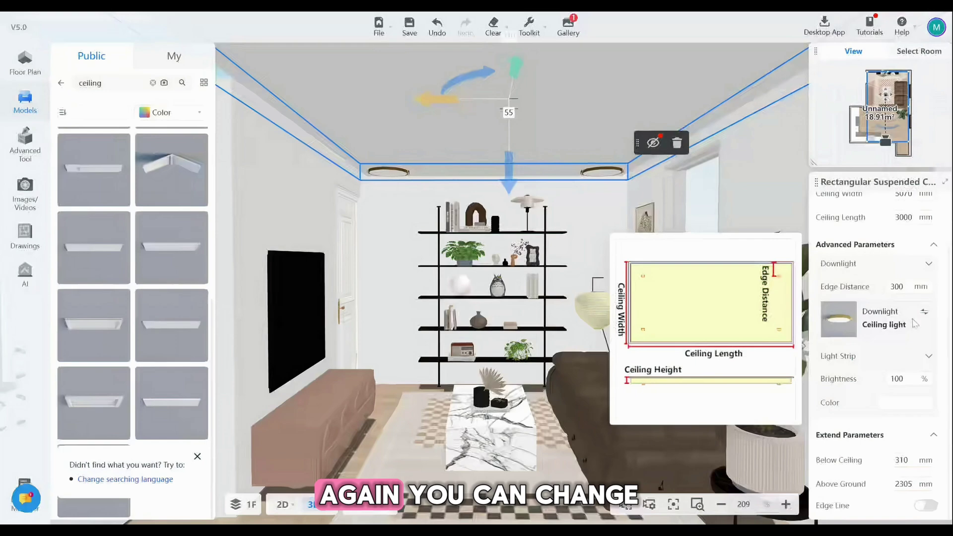
click(868, 326)
click(843, 397)
click(942, 210)
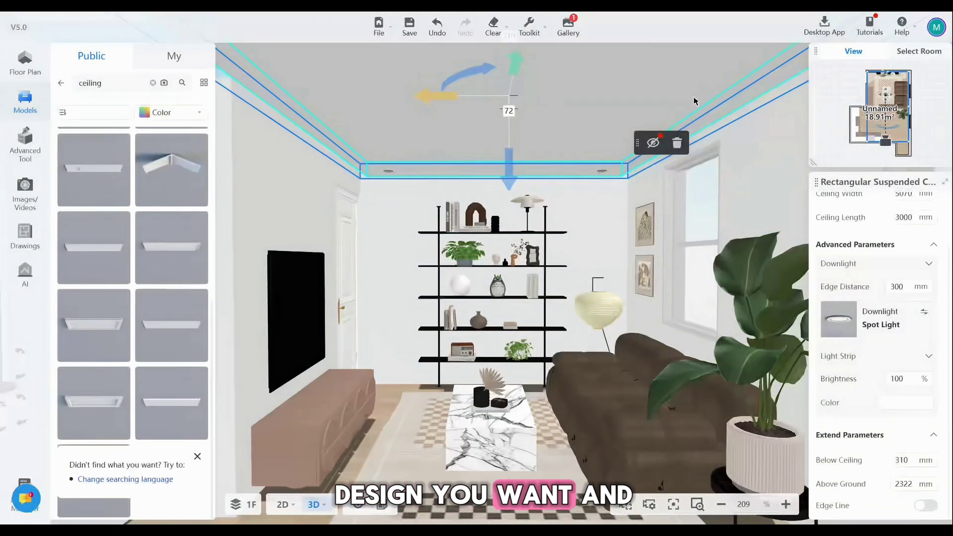
- In the 2D plan, stretch the ceiling's left edge to the left wall so it spans the room
click(283, 504)
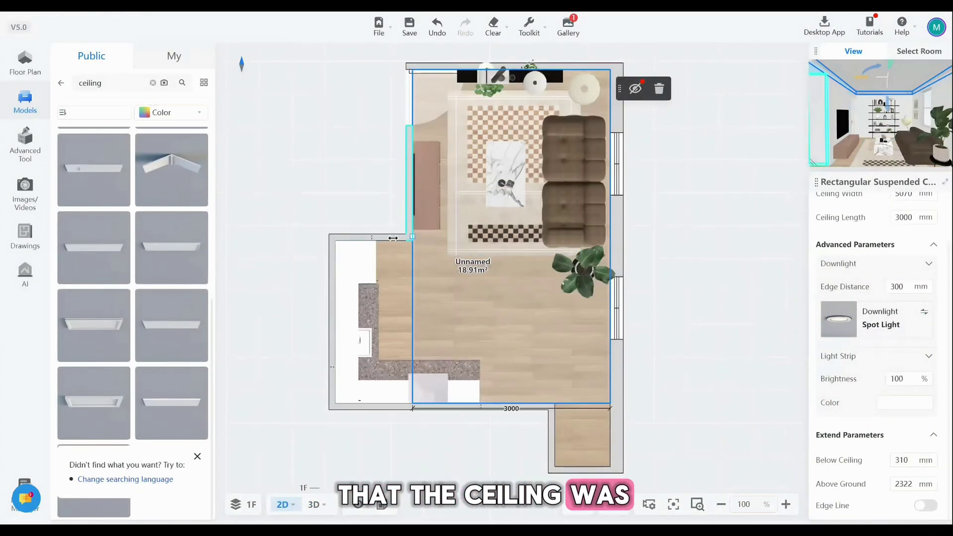
drag(392, 239, 335, 238)
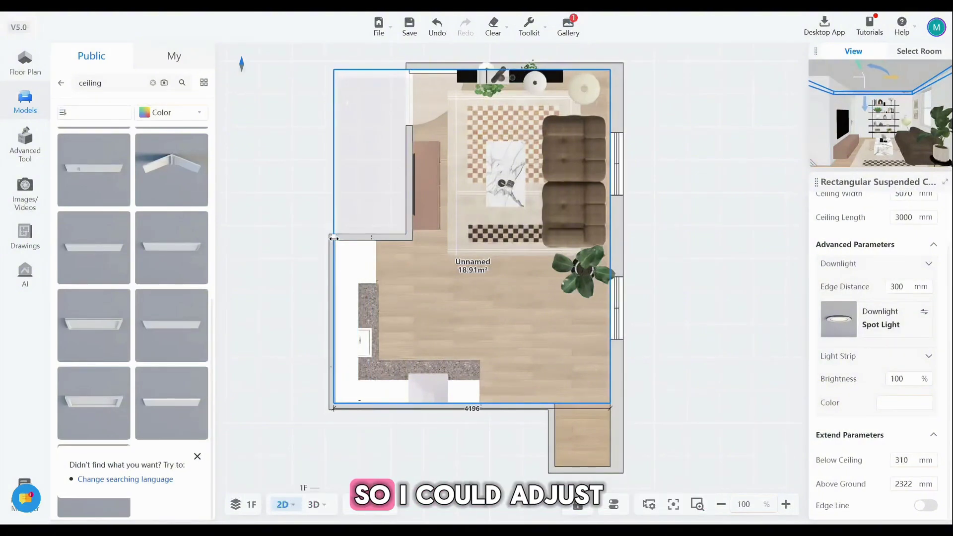
click(613, 241)
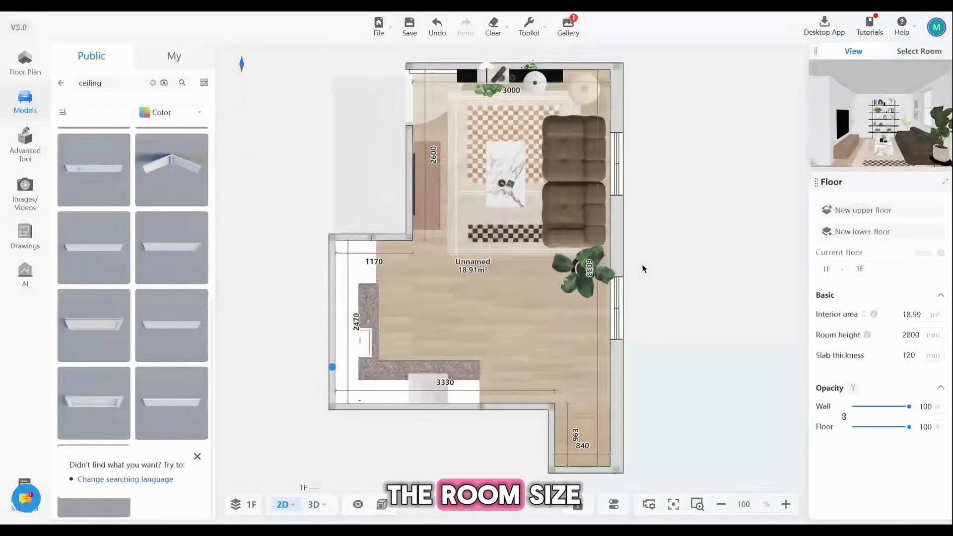
- Check the widened spot-lit ceiling in 3D and return to the construction categories
click(313, 504)
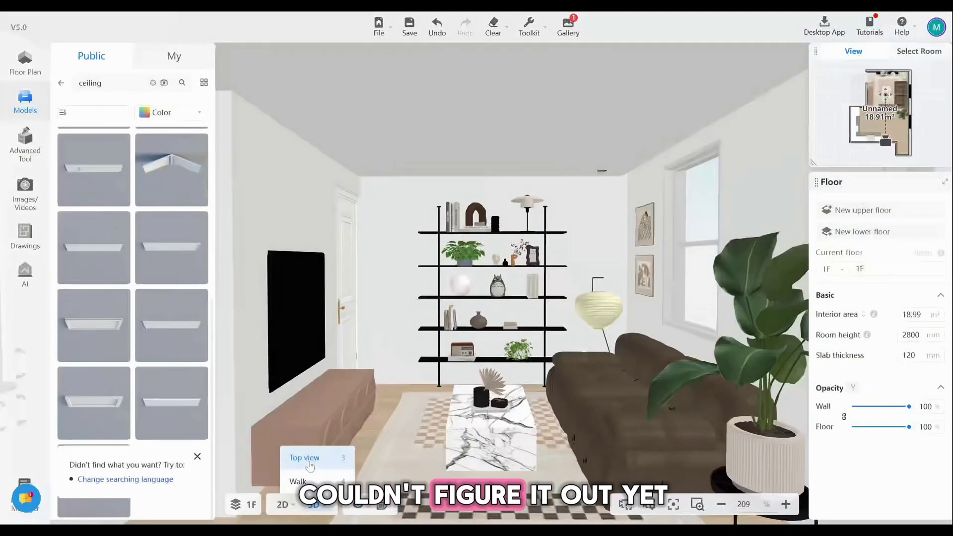
click(463, 130)
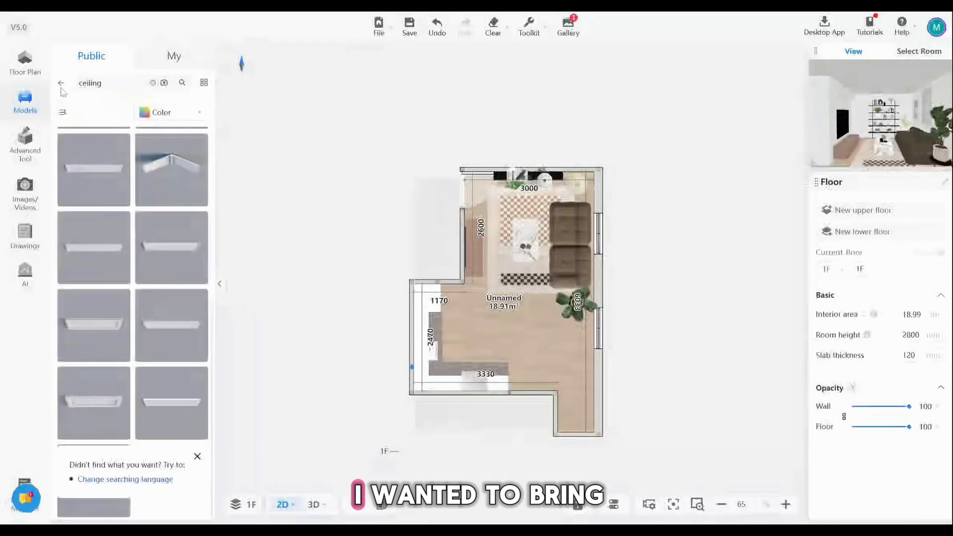
click(61, 83)
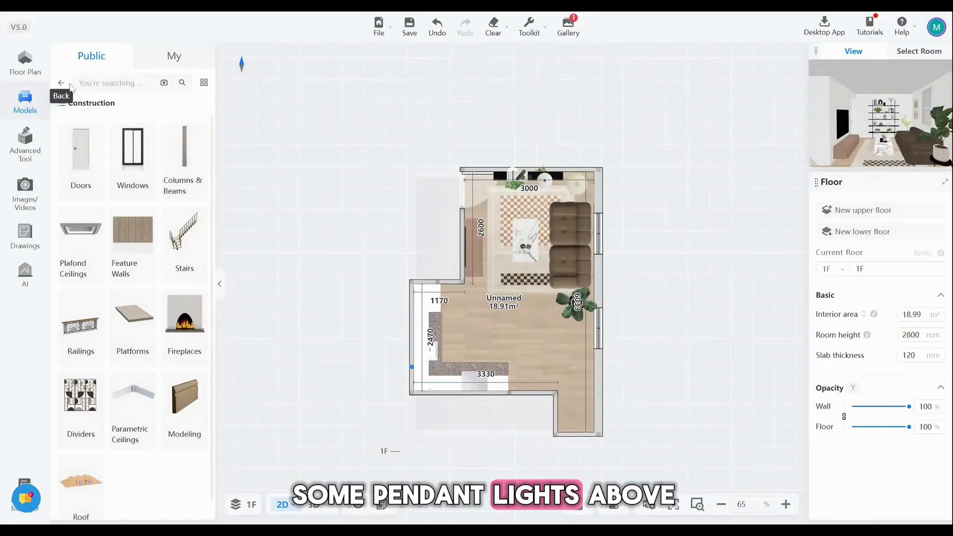
- From Lighting > Pendants & Chandeliers, place the black three-arm pendant lamp on the ceiling
click(61, 84)
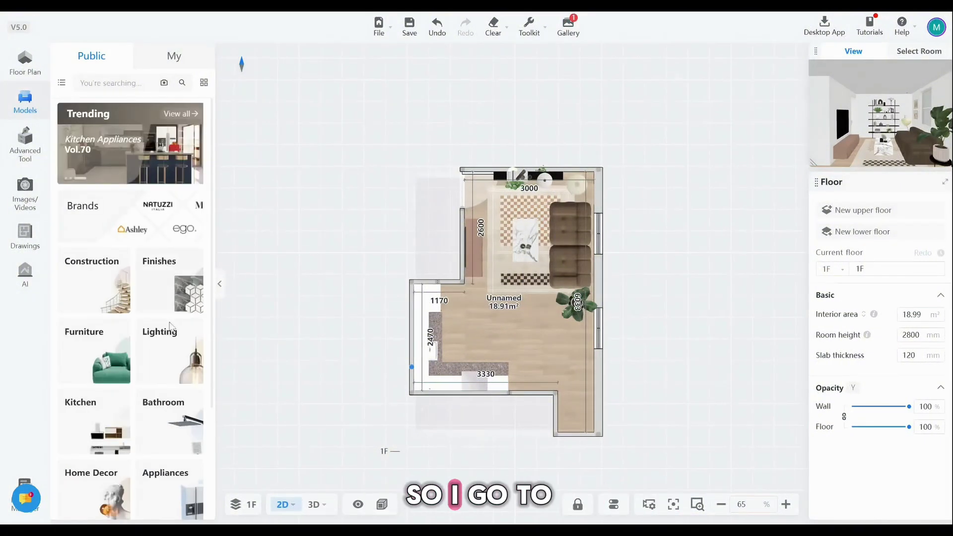
click(171, 328)
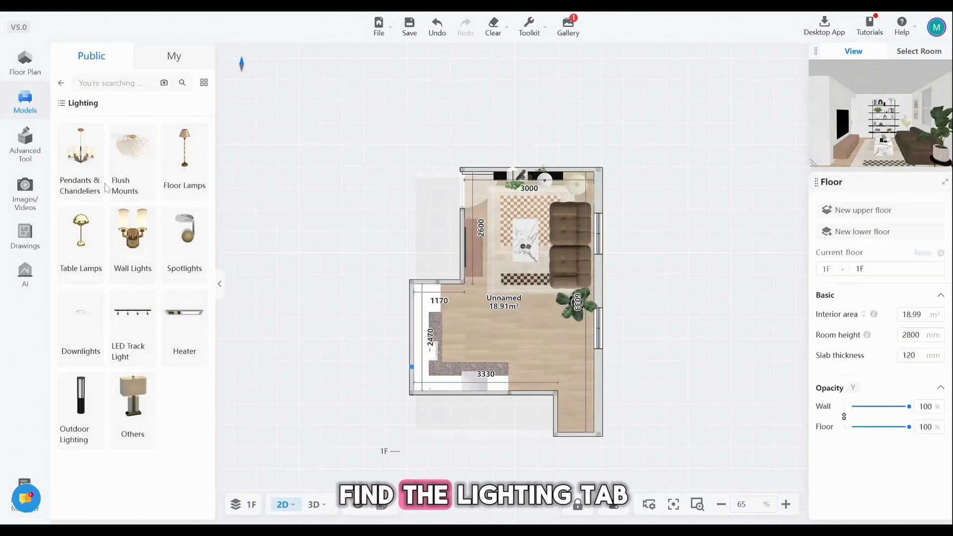
click(84, 163)
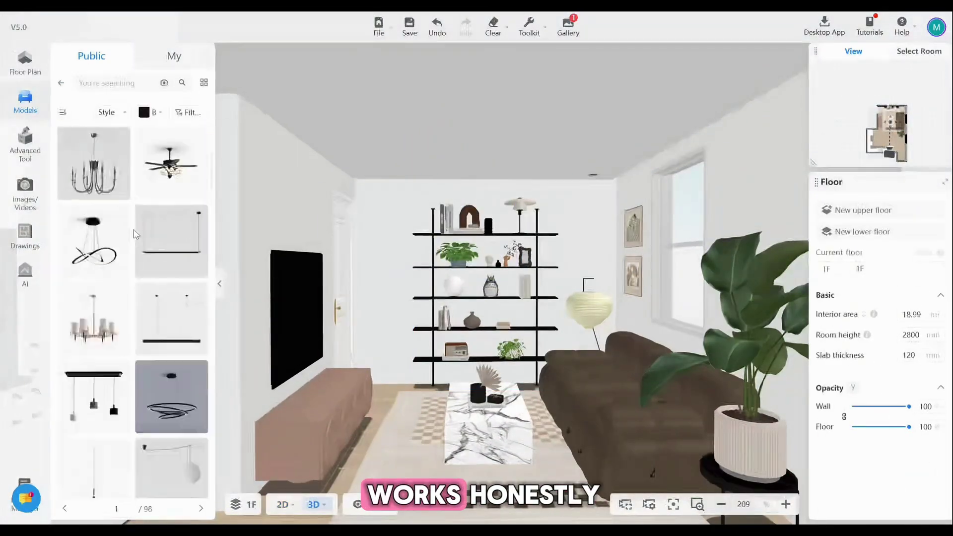
click(93, 246)
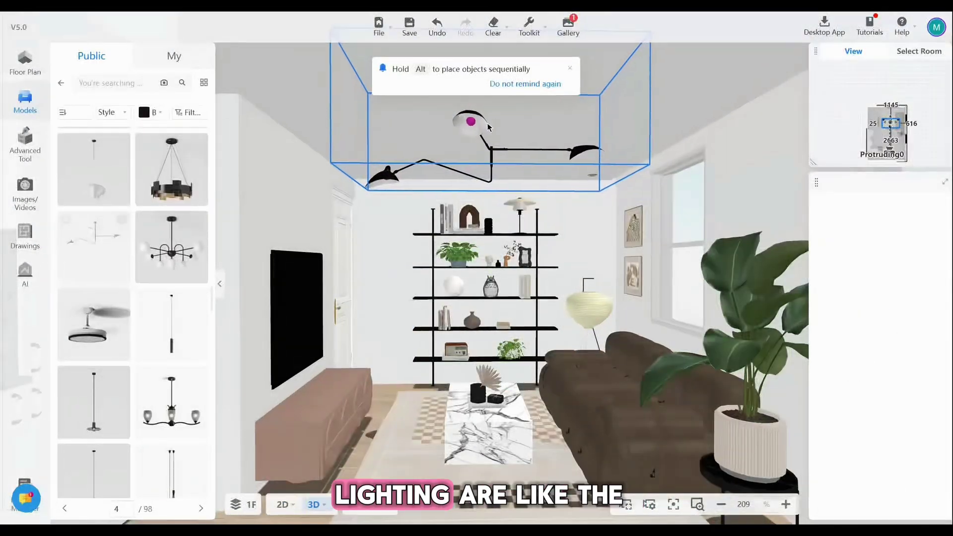
click(491, 132)
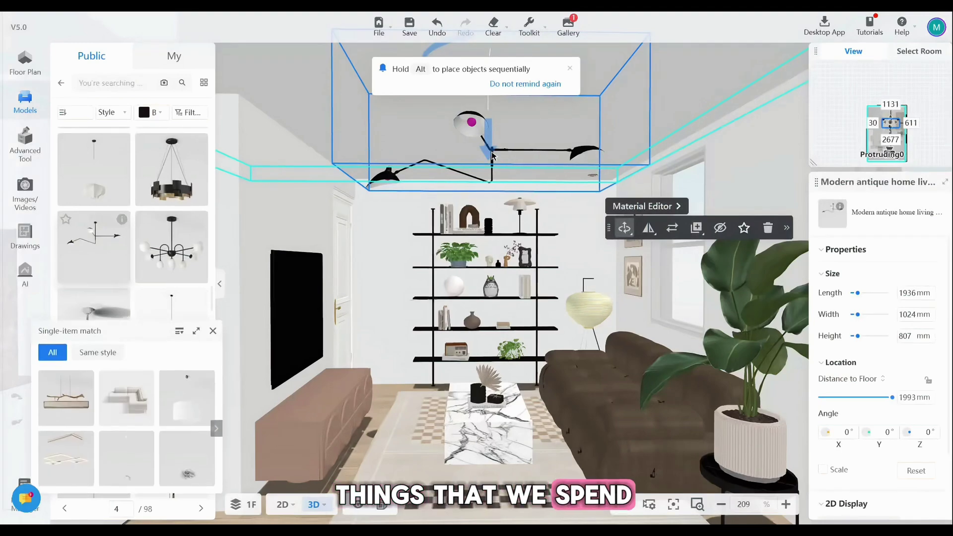
- Lower the pendant lamp and shrink it proportionally with Scale ticked
drag(491, 155, 488, 211)
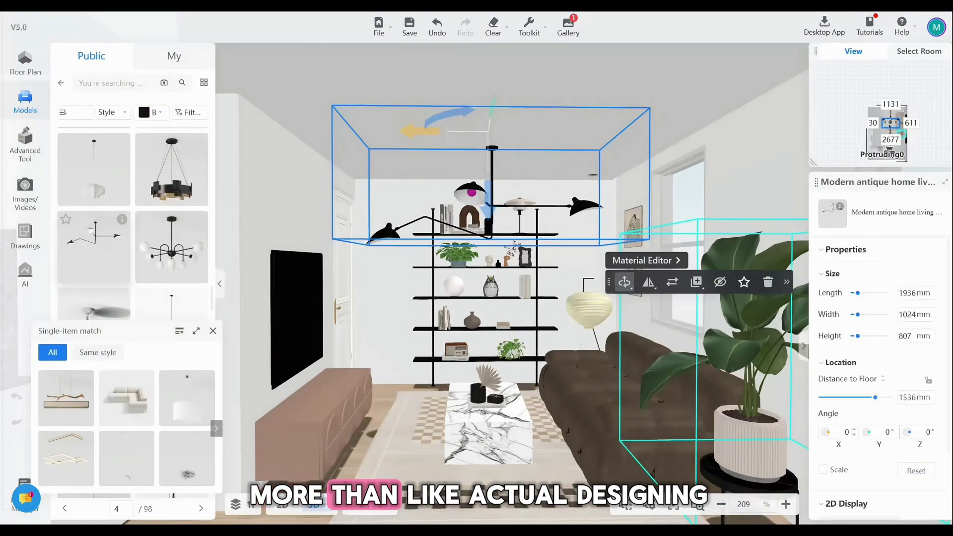
click(823, 470)
drag(858, 337, 858, 341)
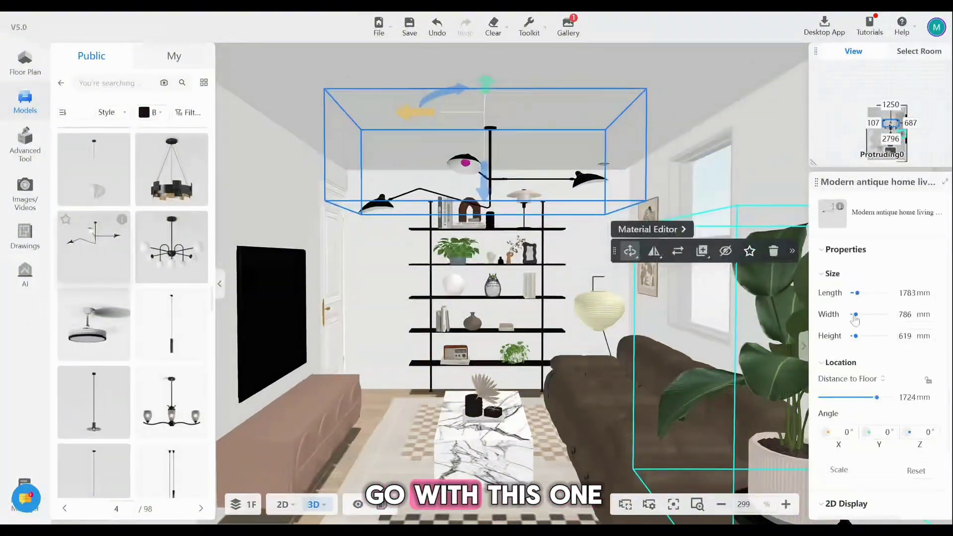
click(358, 82)
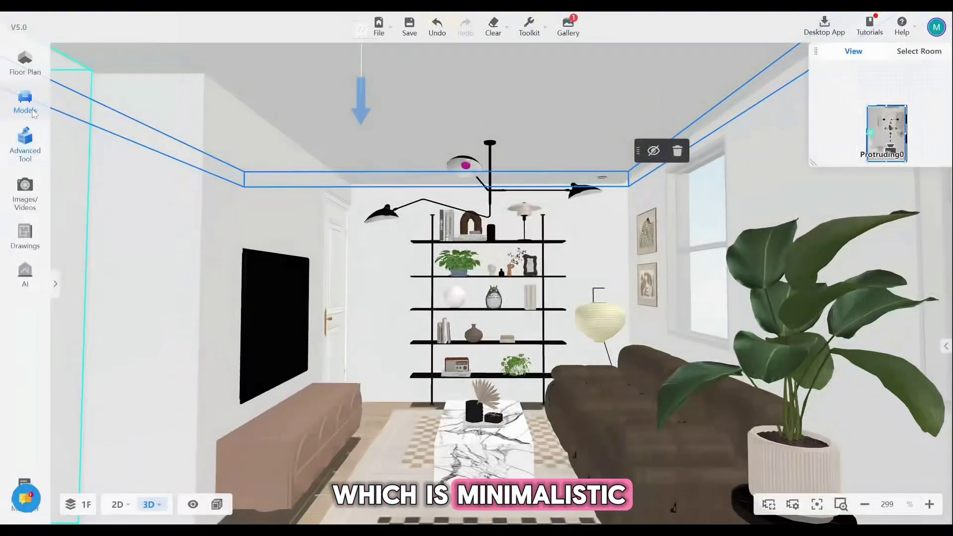
- From Home Decor > Frames & Pictures, hang an abstract painting on the right wall and position it lower
click(25, 103)
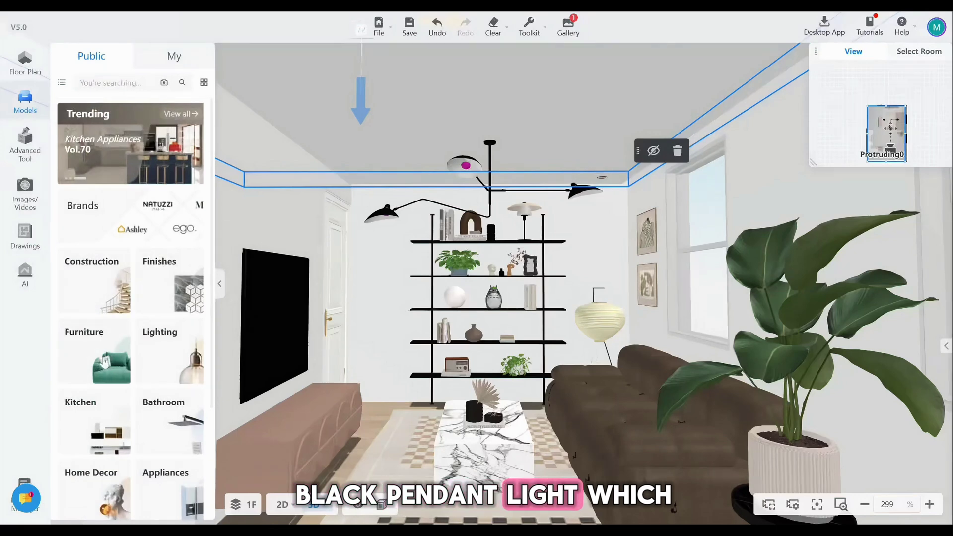
click(94, 494)
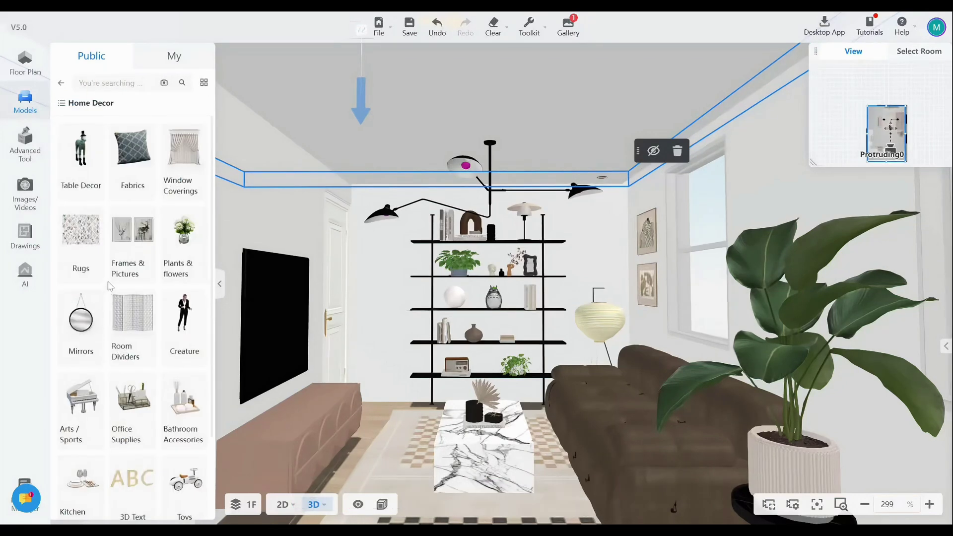
click(126, 237)
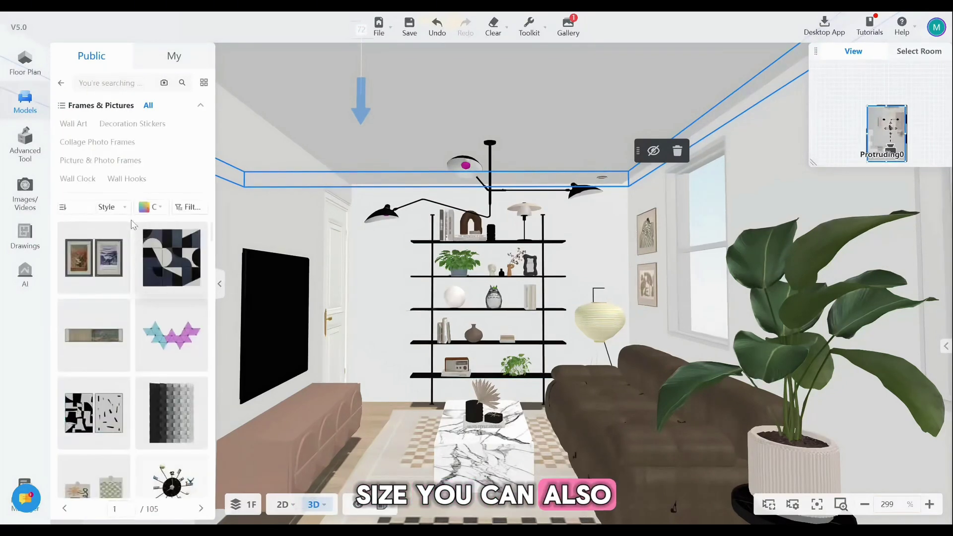
scroll(133, 254, down, 2)
scroll(128, 313, down, 5)
scroll(127, 337, down, 3)
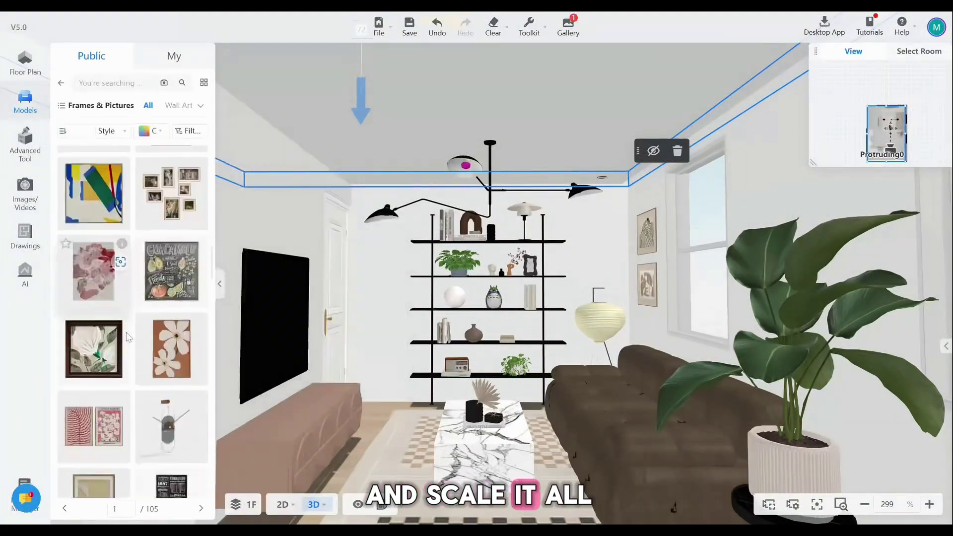
scroll(128, 332, down, 3)
scroll(131, 323, down, 3)
scroll(135, 316, down, 3)
scroll(134, 315, down, 3)
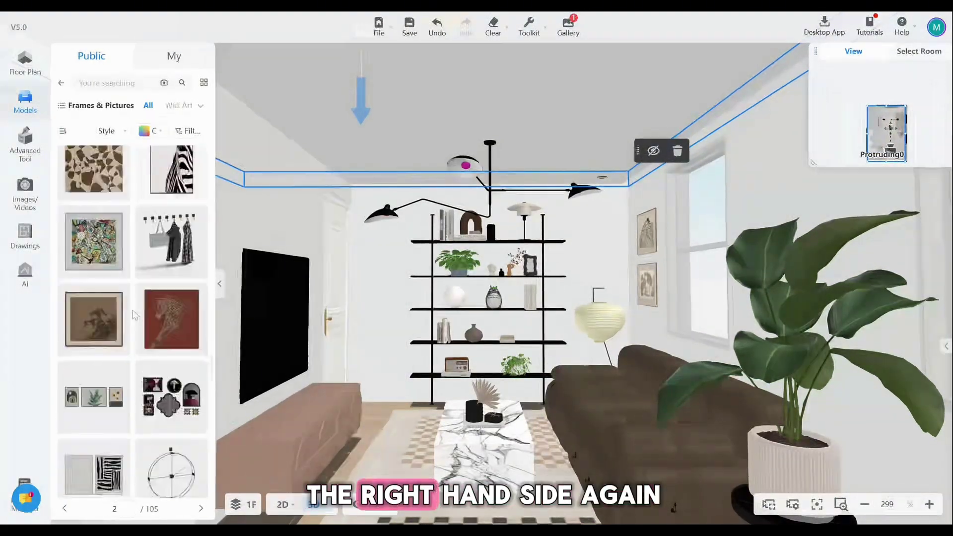
scroll(134, 315, down, 3)
click(171, 218)
click(786, 170)
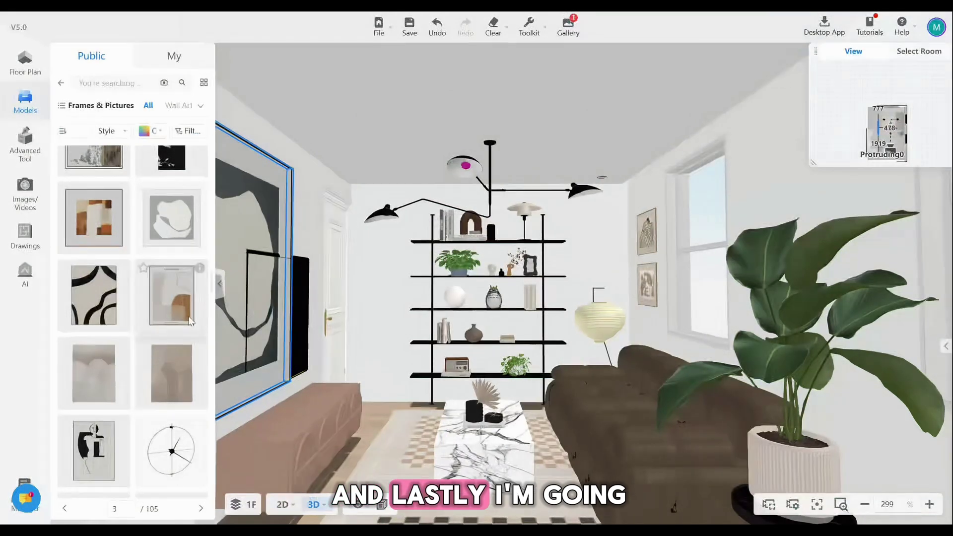
click(762, 127)
drag(774, 224, 722, 232)
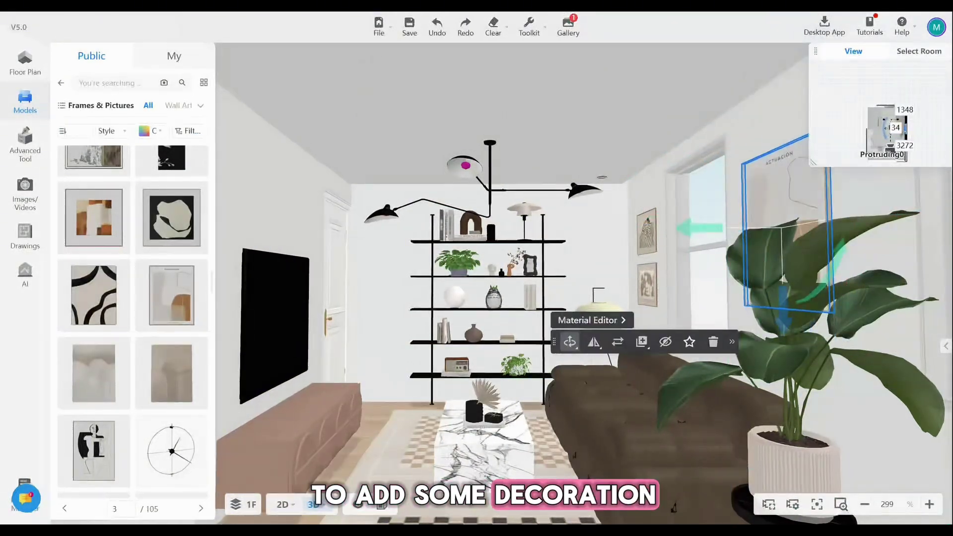
drag(815, 245, 815, 277)
scroll(108, 295, down, 3)
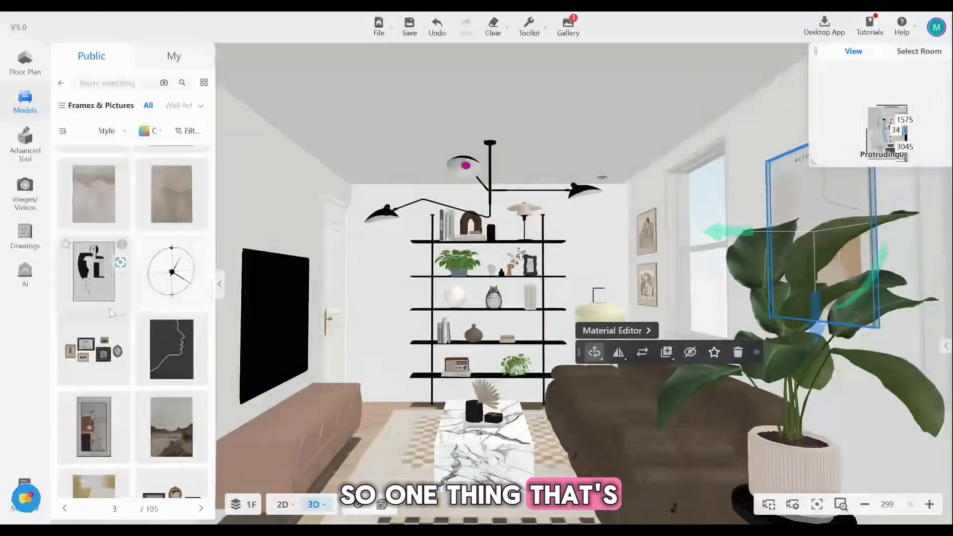
scroll(108, 302, down, 3)
scroll(110, 308, down, 3)
scroll(111, 313, down, 3)
scroll(110, 313, down, 3)
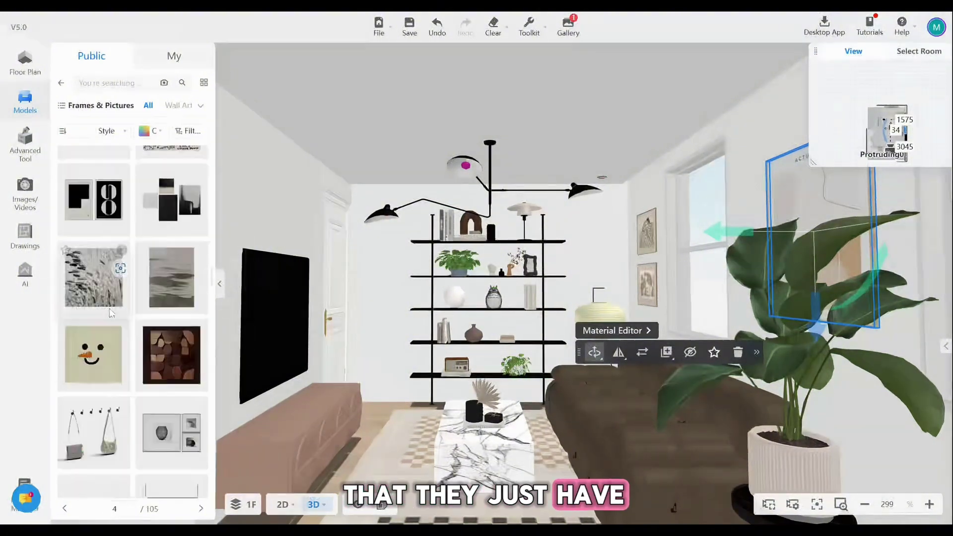
scroll(109, 313, down, 3)
scroll(109, 313, down, 3)
- Hang a striped print and a beige abstract print on the left wall, then add flowers and a lamp to the TV cabinet
drag(110, 313, 147, 276)
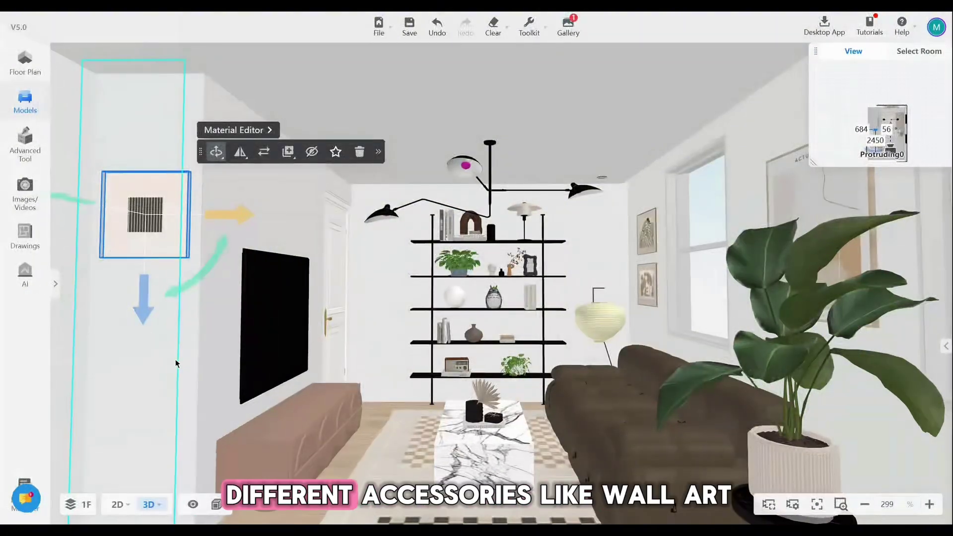
click(153, 347)
scroll(134, 298, down, 2)
drag(170, 283, 142, 309)
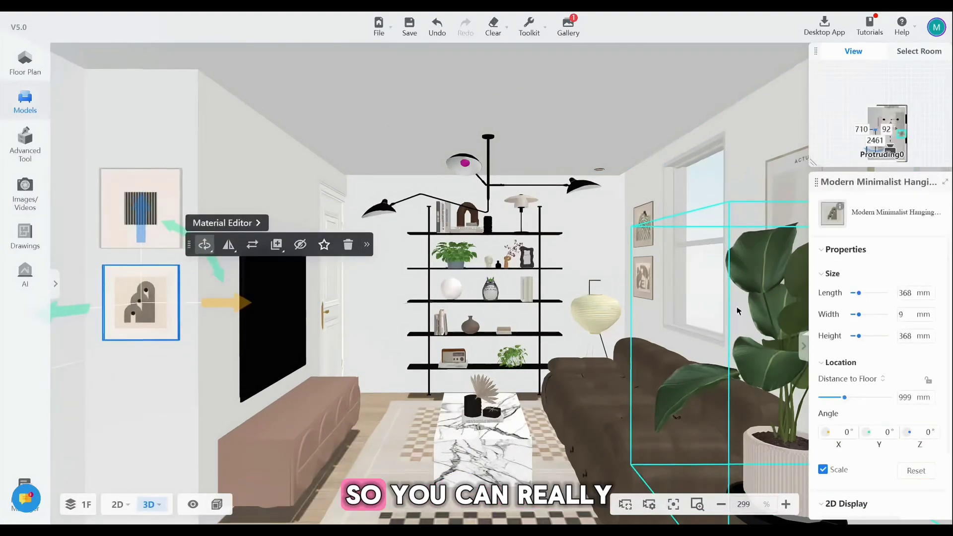
click(89, 108)
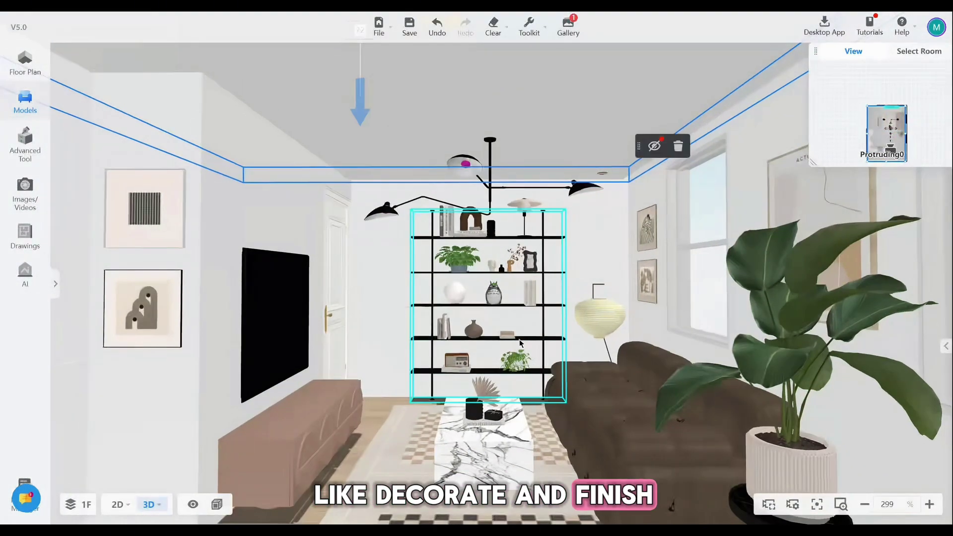
click(33, 110)
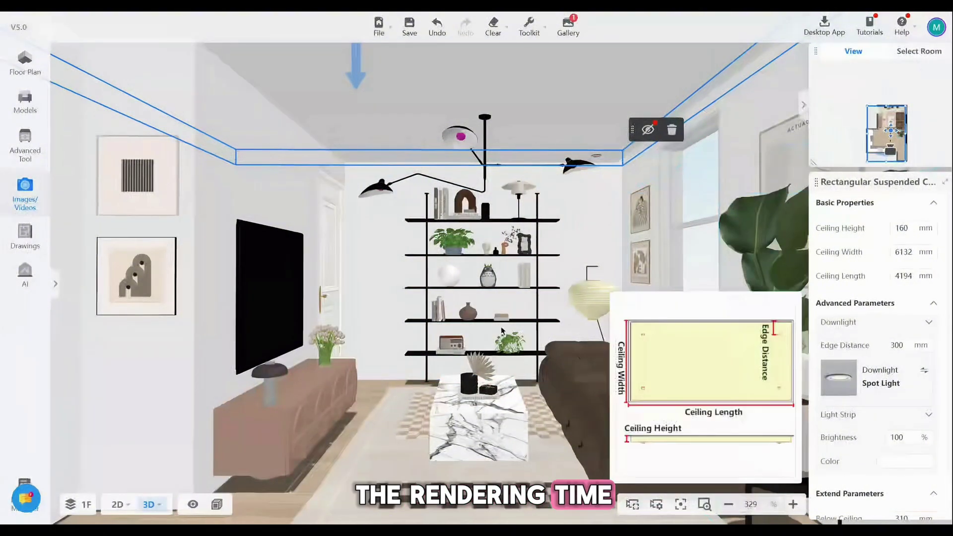
click(27, 195)
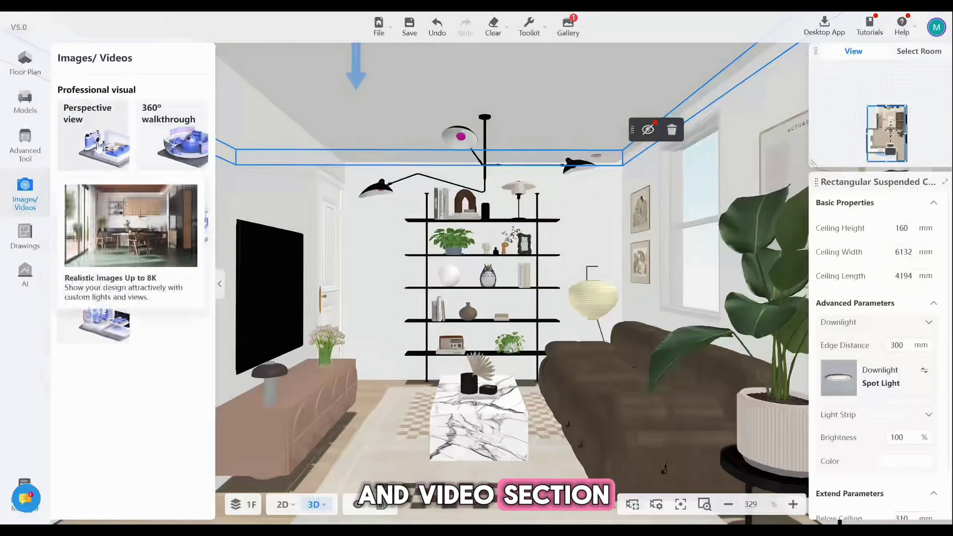
- Frame a perspective shot of the shelf, sofa and plant with 80° FOV and 610 mm clipping
click(94, 146)
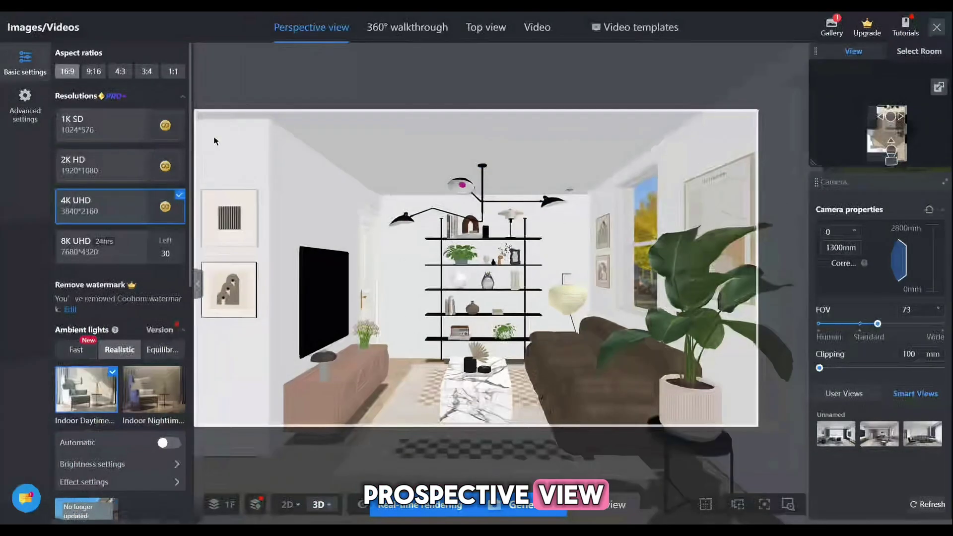
drag(602, 246, 608, 243)
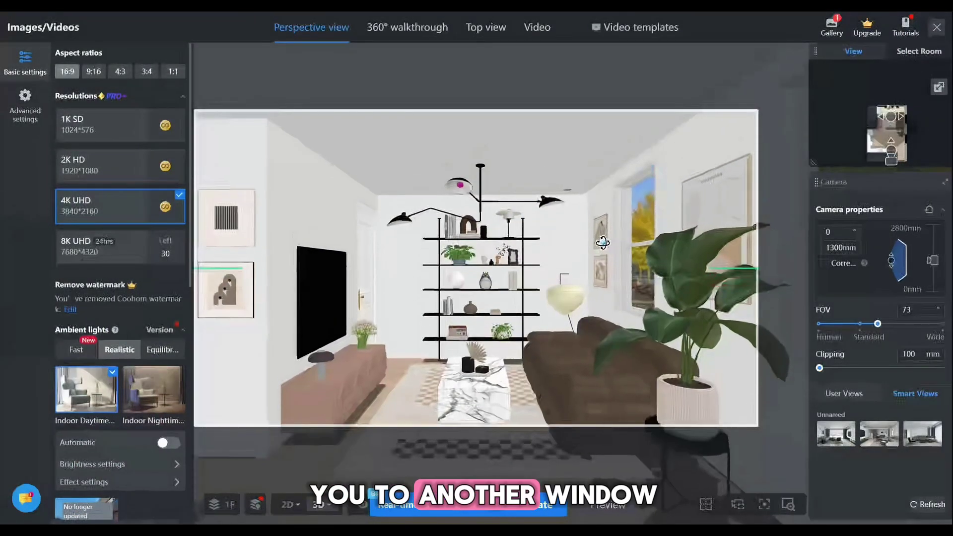
drag(878, 324, 887, 325)
mouse_move(633, 308)
mouse_down()
mouse_move(654, 306)
mouse_move(498, 280)
mouse_up()
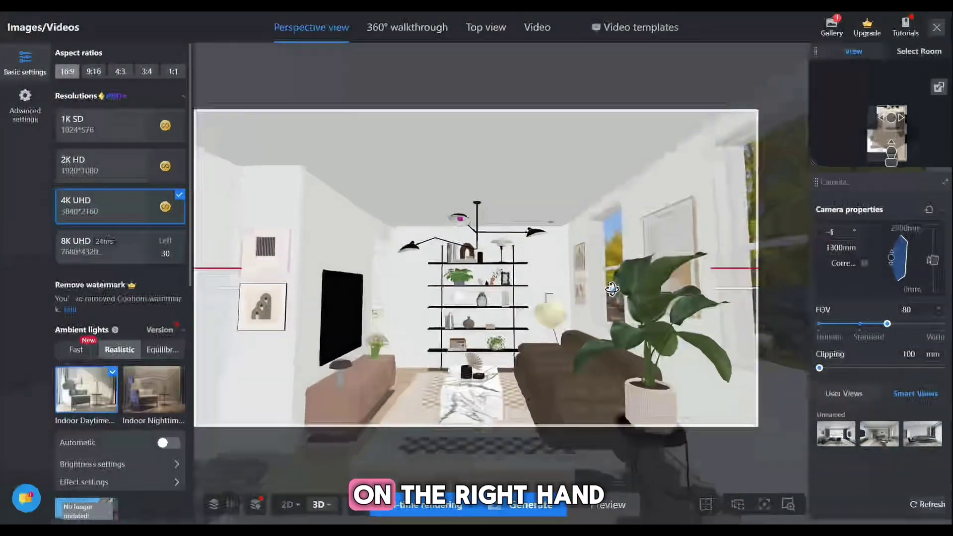
mouse_move(498, 280)
mouse_down()
mouse_move(574, 362)
mouse_move(602, 350)
mouse_up()
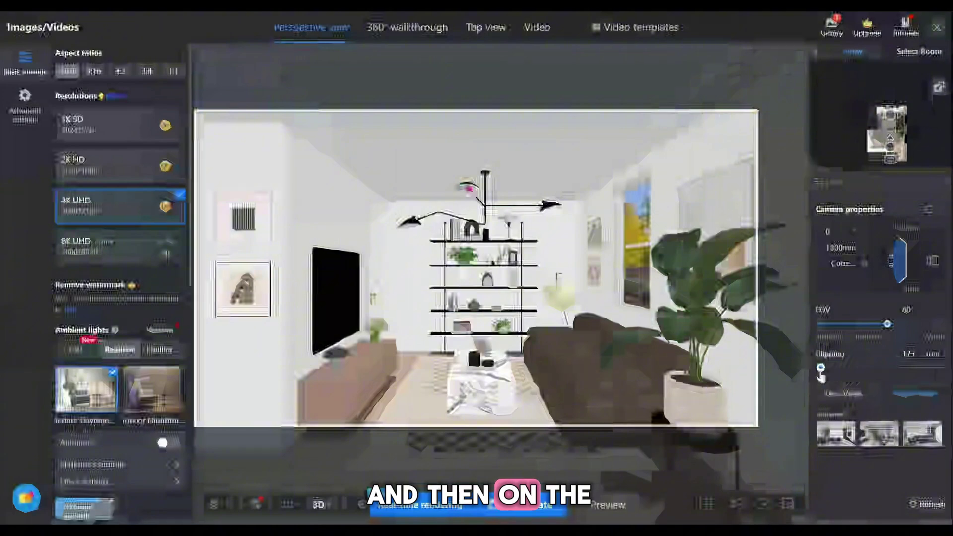
drag(822, 370, 827, 368)
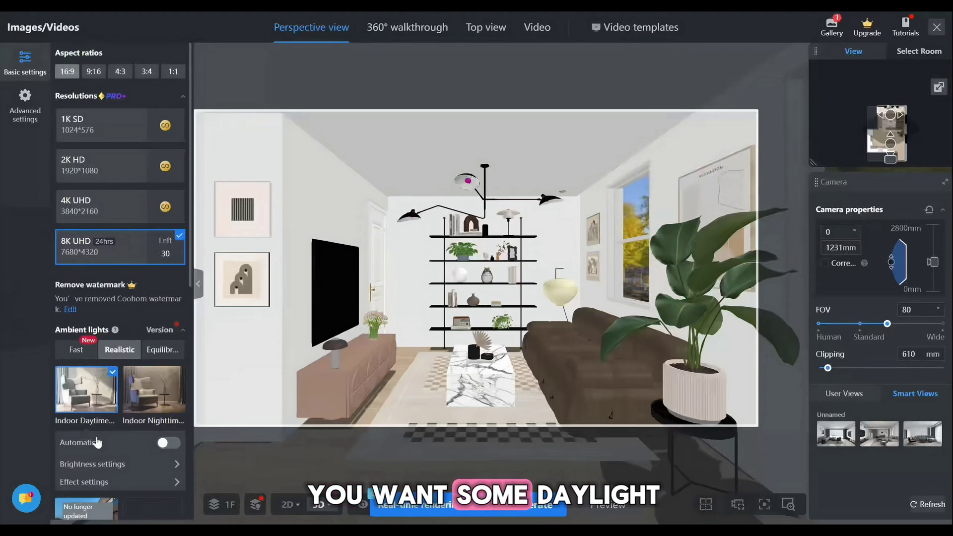
scroll(113, 456, down, 1)
scroll(134, 455, down, 1)
scroll(142, 417, down, 1)
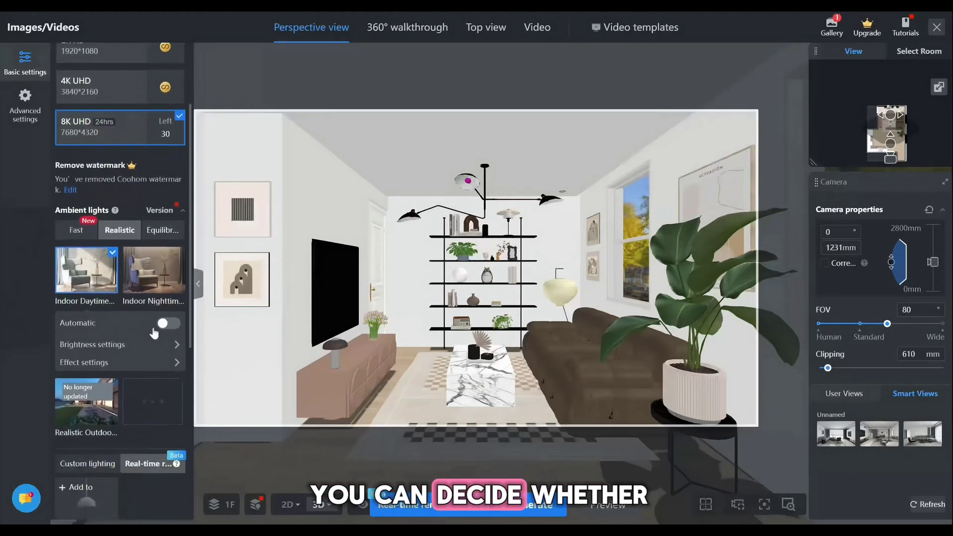
- Enable automatic ambient brightness, keep Community 4 scenery, and generate the realistic render
click(165, 325)
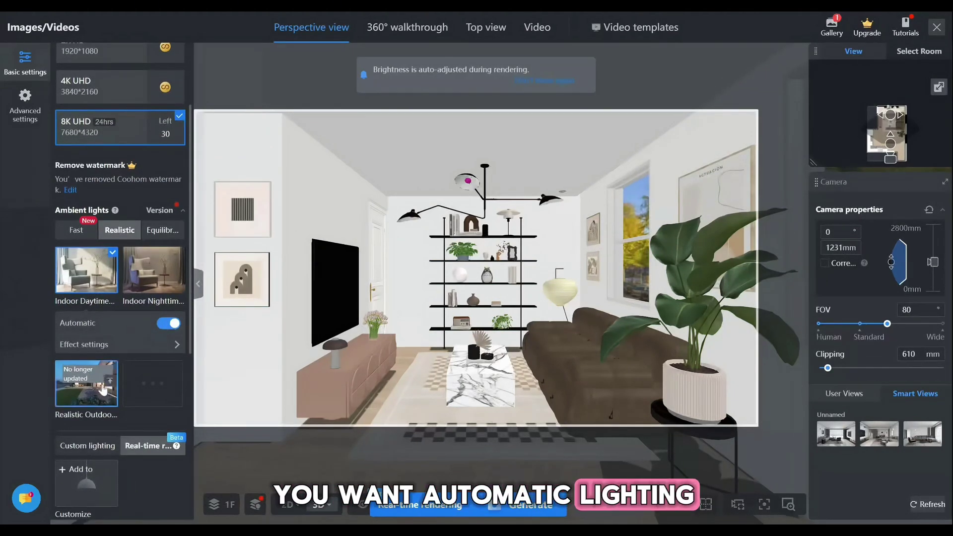
scroll(100, 417, down, 1)
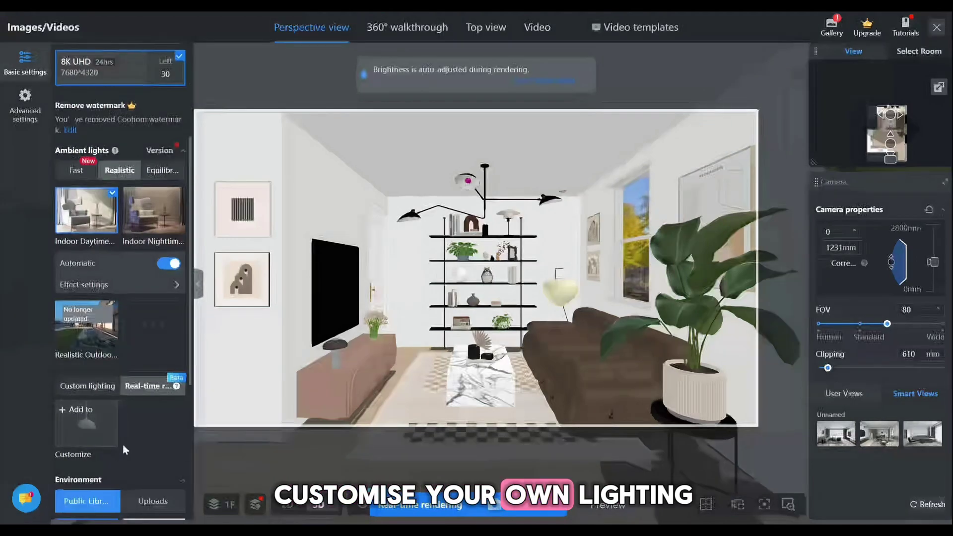
scroll(124, 450, down, 2)
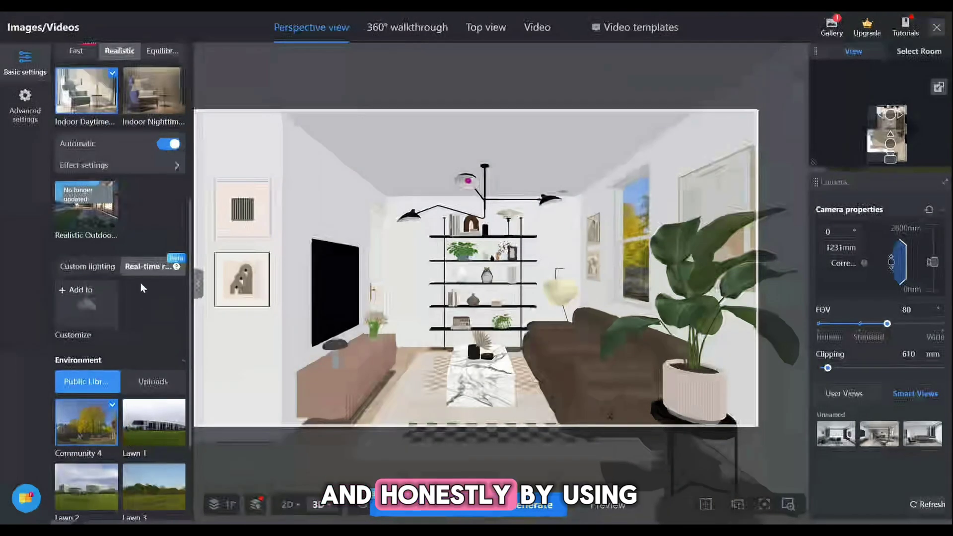
scroll(148, 328, down, 2)
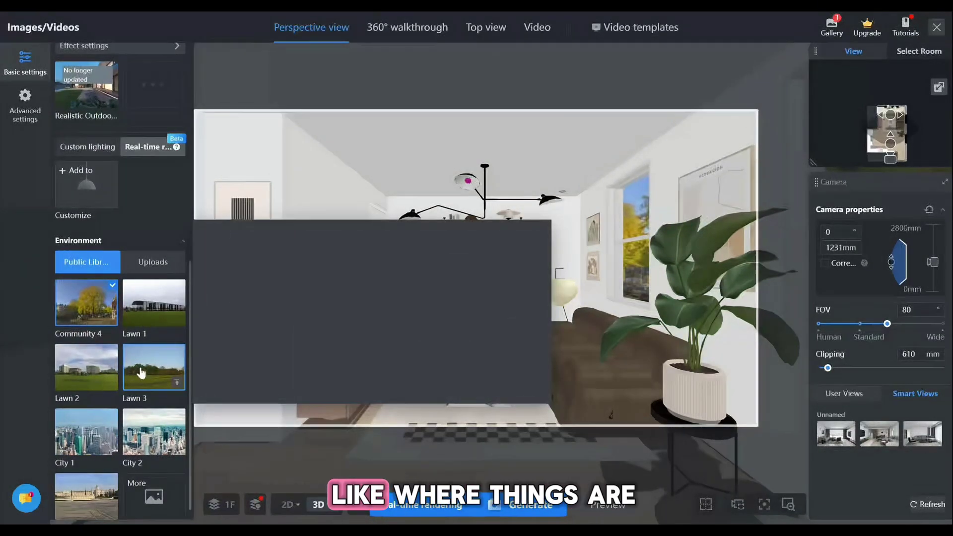
scroll(142, 377, down, 1)
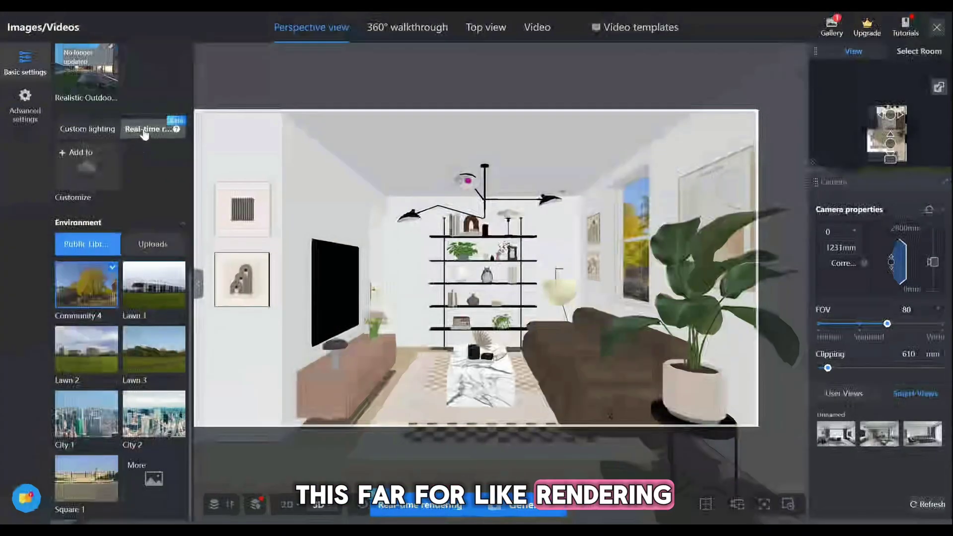
click(529, 506)
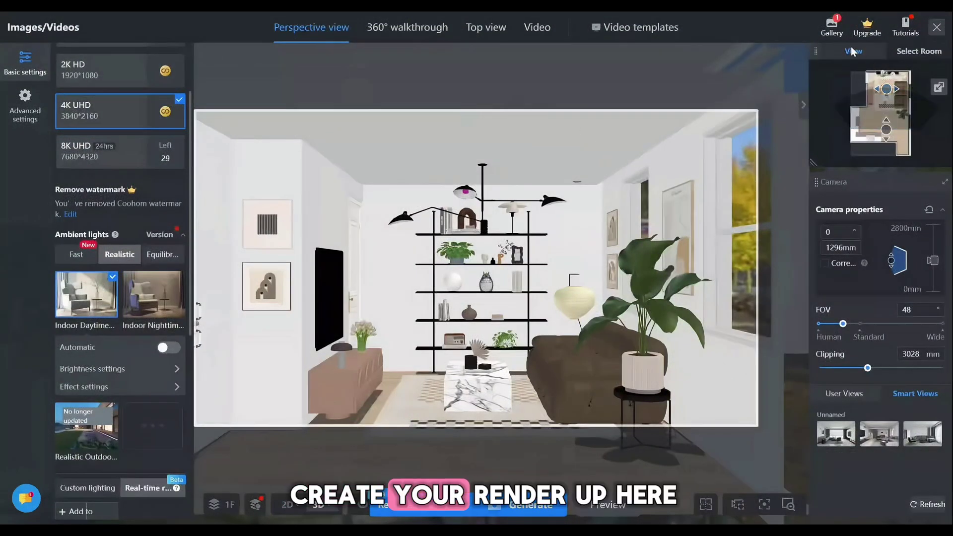
click(833, 34)
- View the finished 4K UHD living-room render in the Gallery's large view
click(832, 34)
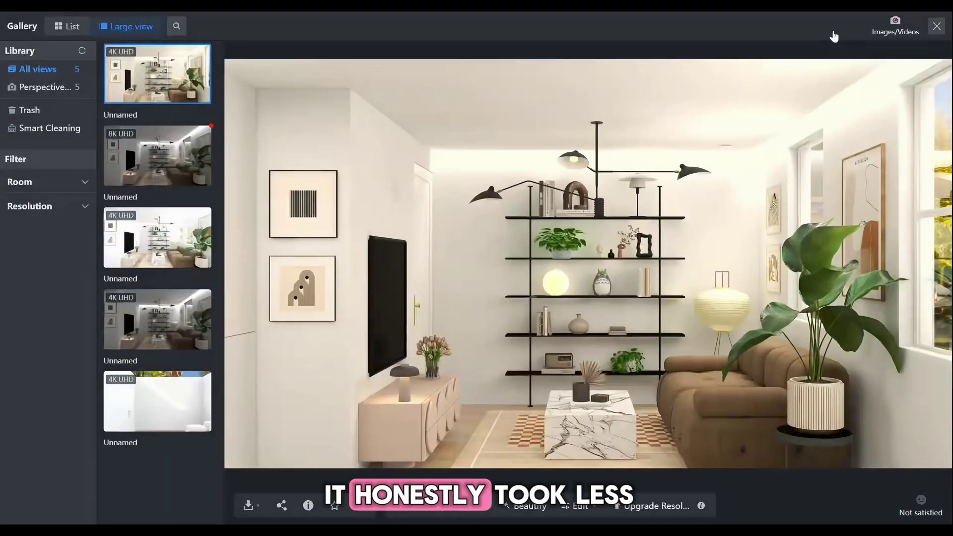